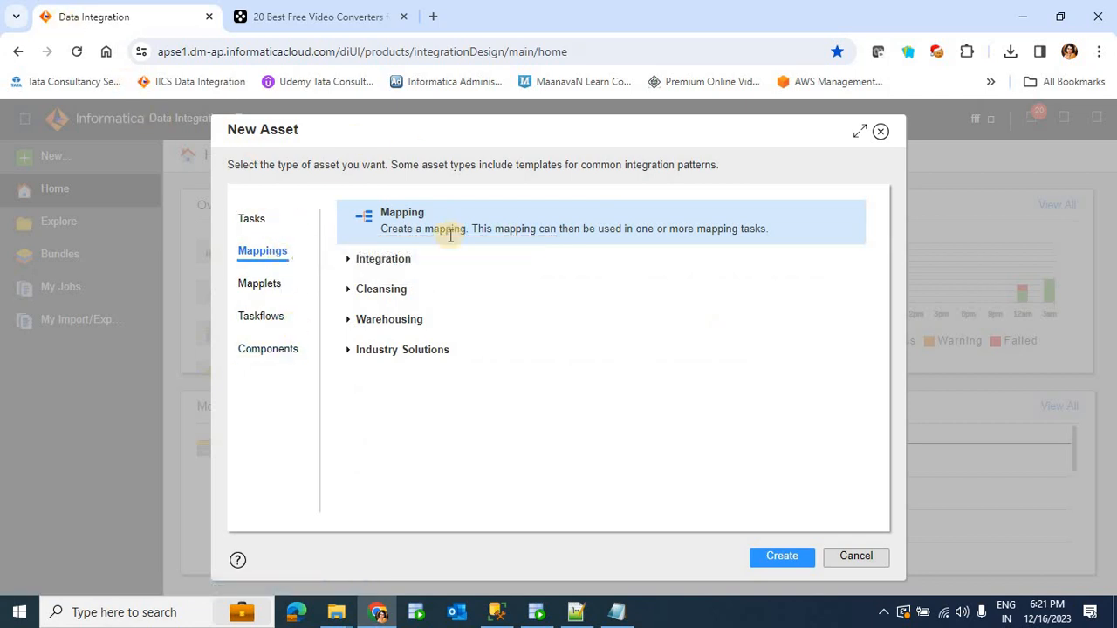
- Close the open New Asset dialog, and create a new blank mapping from the Mappings asset type
click(840, 560)
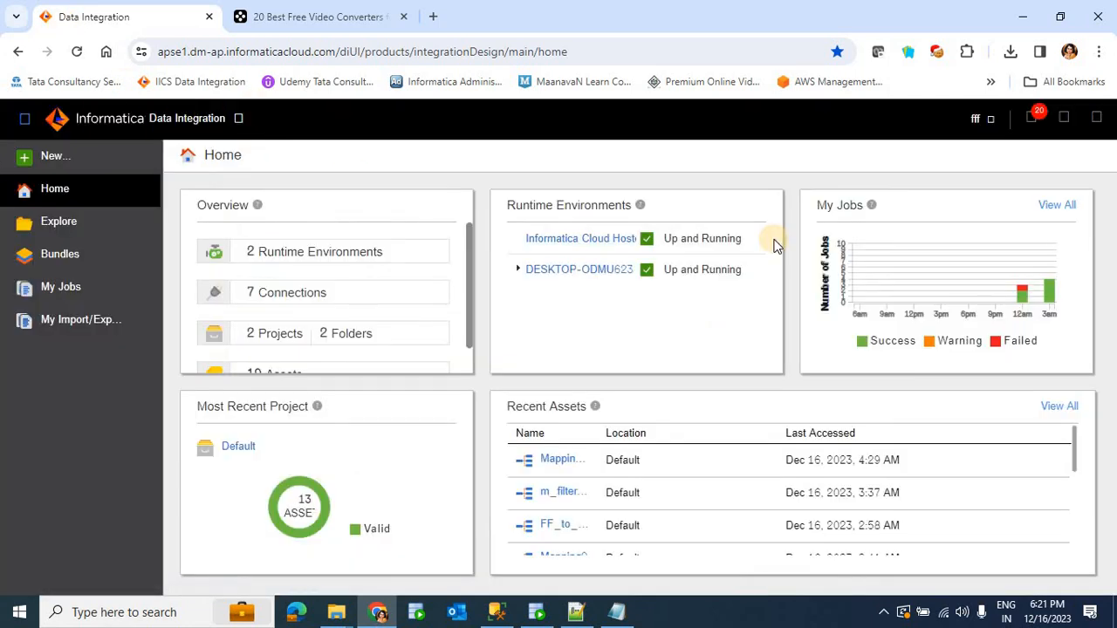
click(61, 162)
click(262, 252)
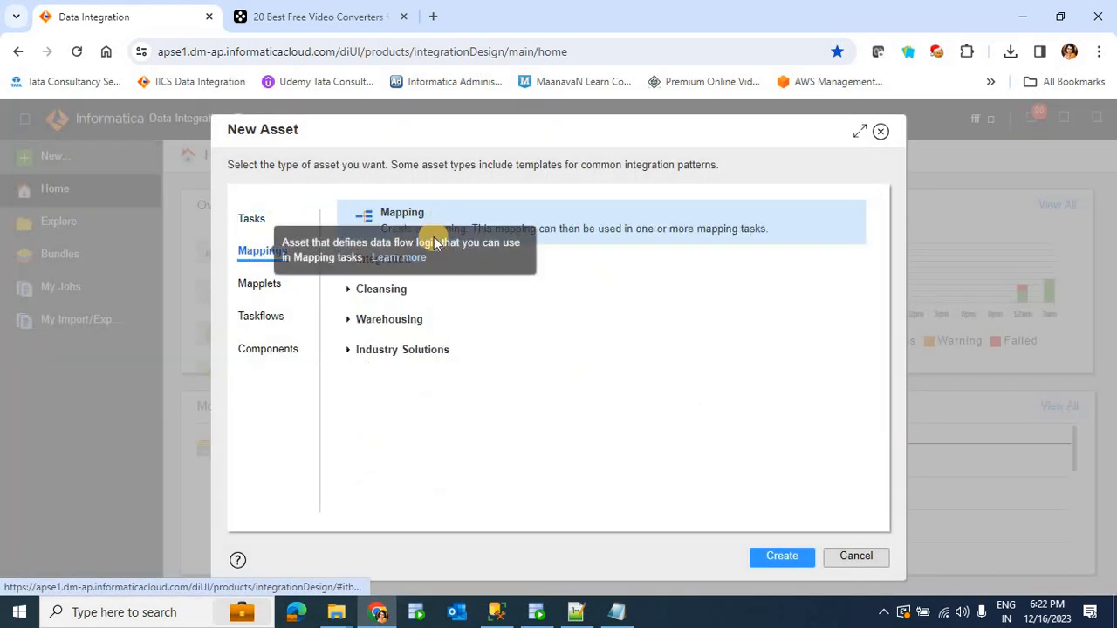
click(782, 559)
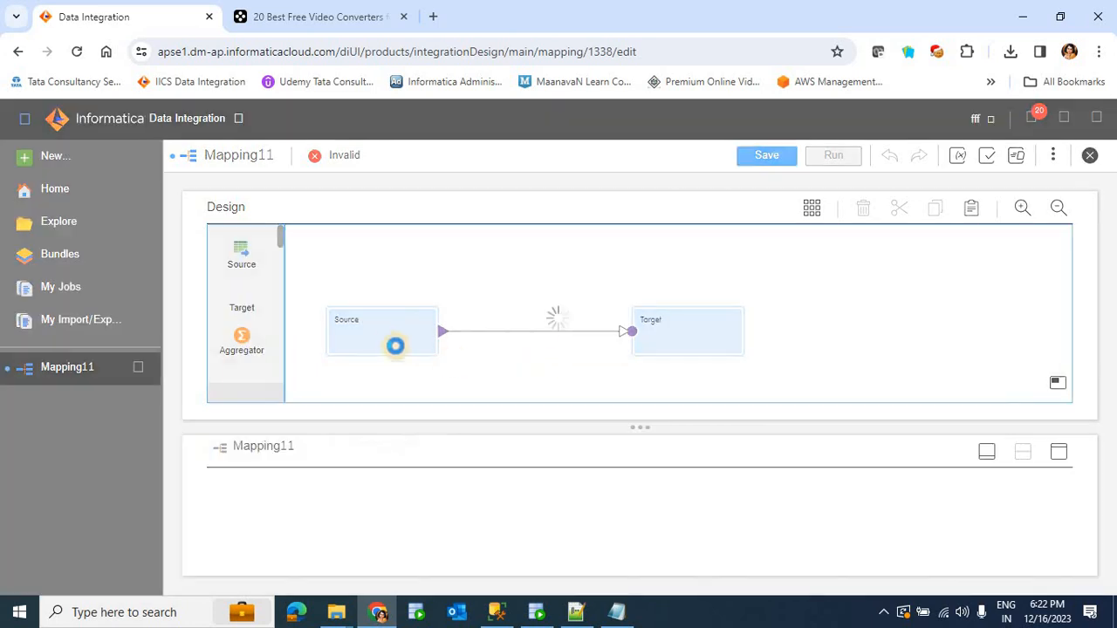
- Switch to File Explorer and open the emp_src CSV file from the IICS\SRC folder on the H: drive
mouse_move(343, 586)
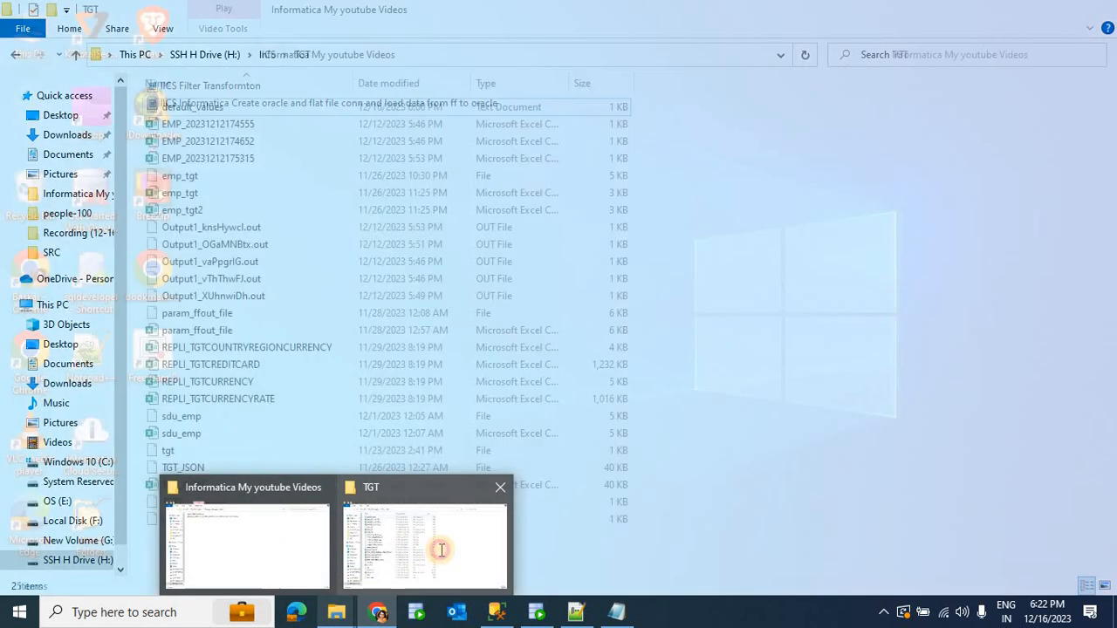
click(433, 547)
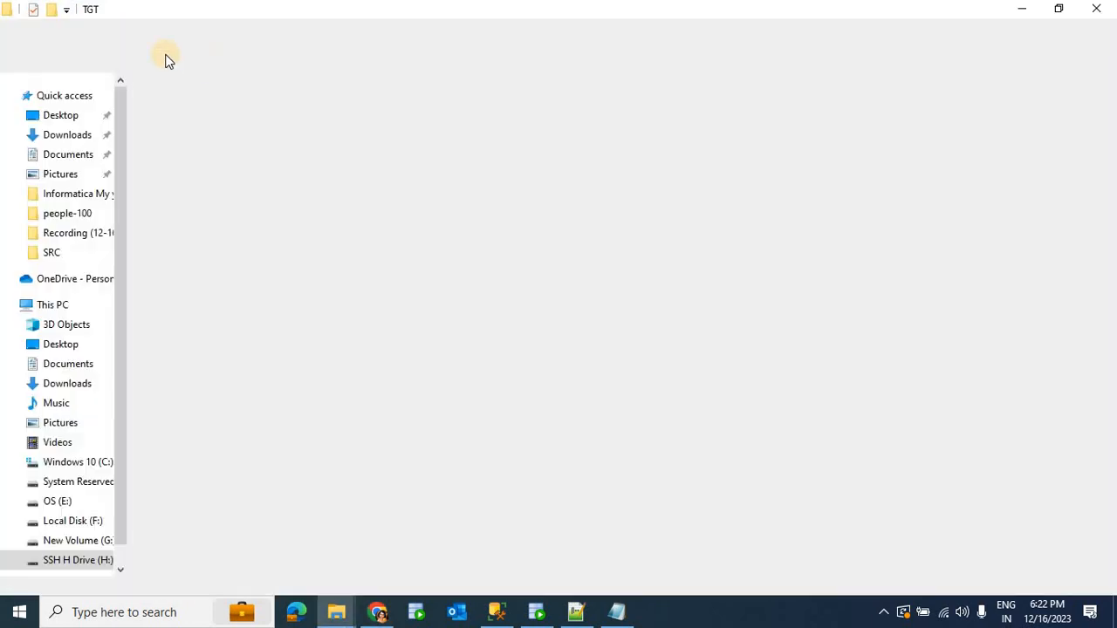
click(207, 52)
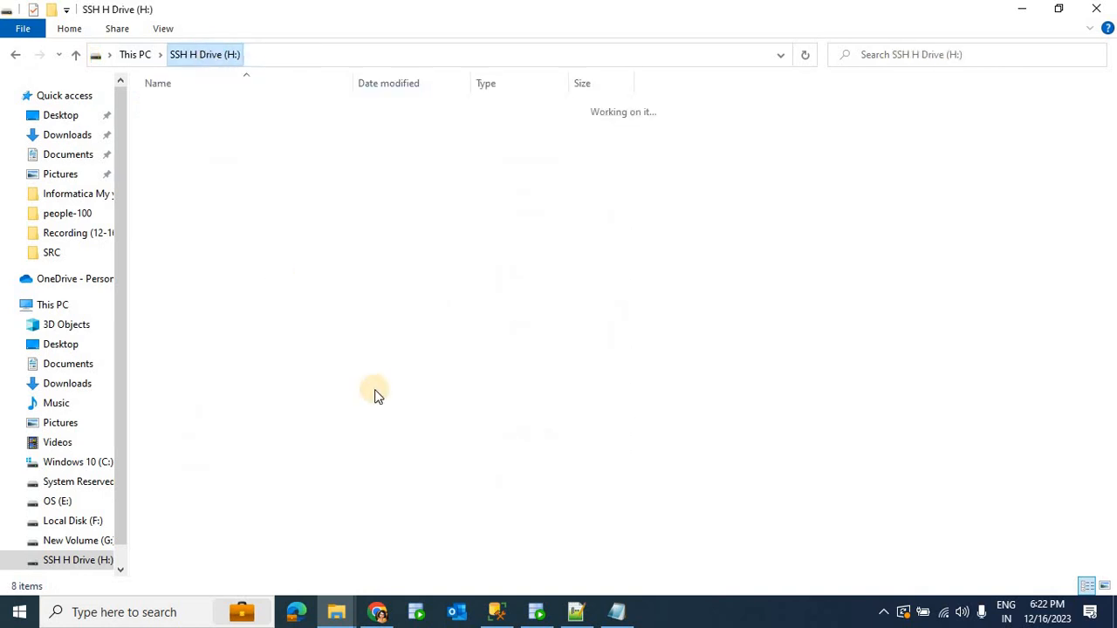
click(219, 107)
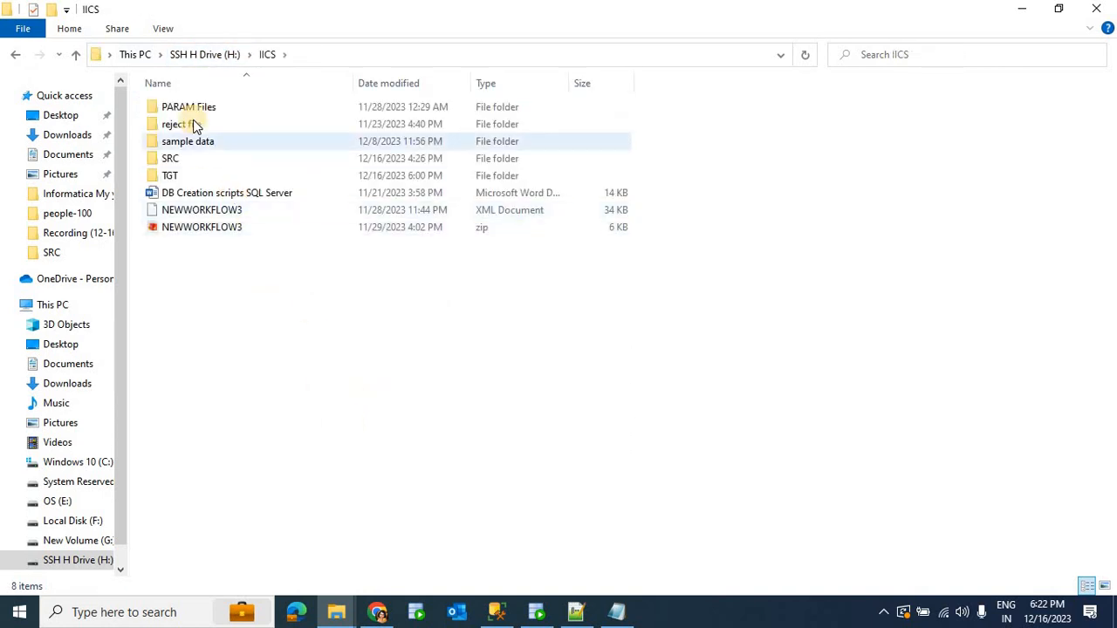
click(190, 160)
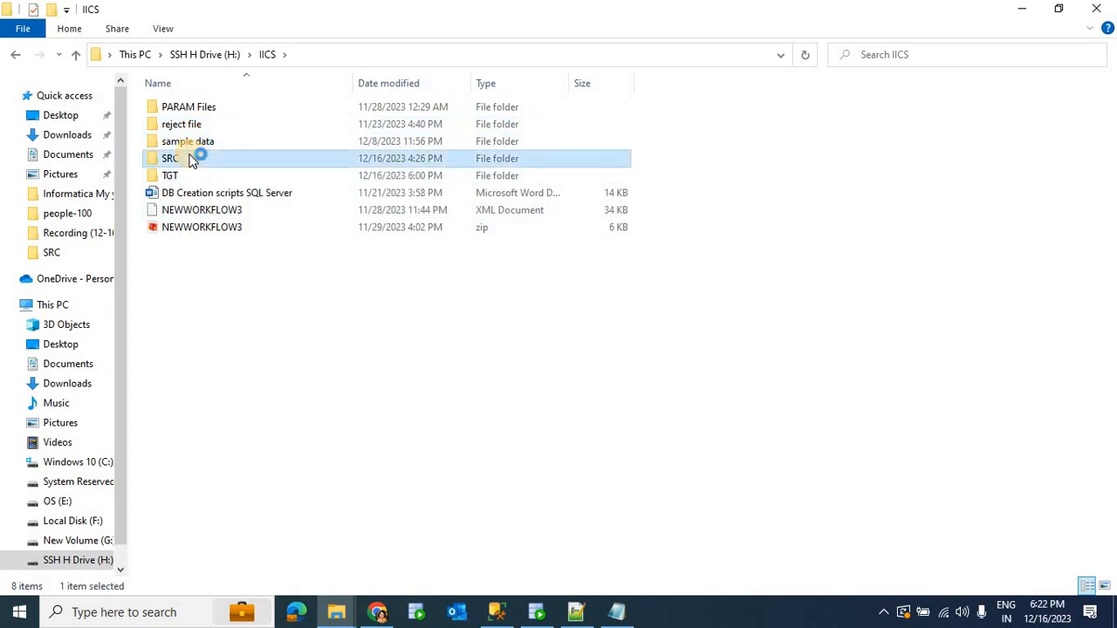
double_click(192, 161)
click(225, 207)
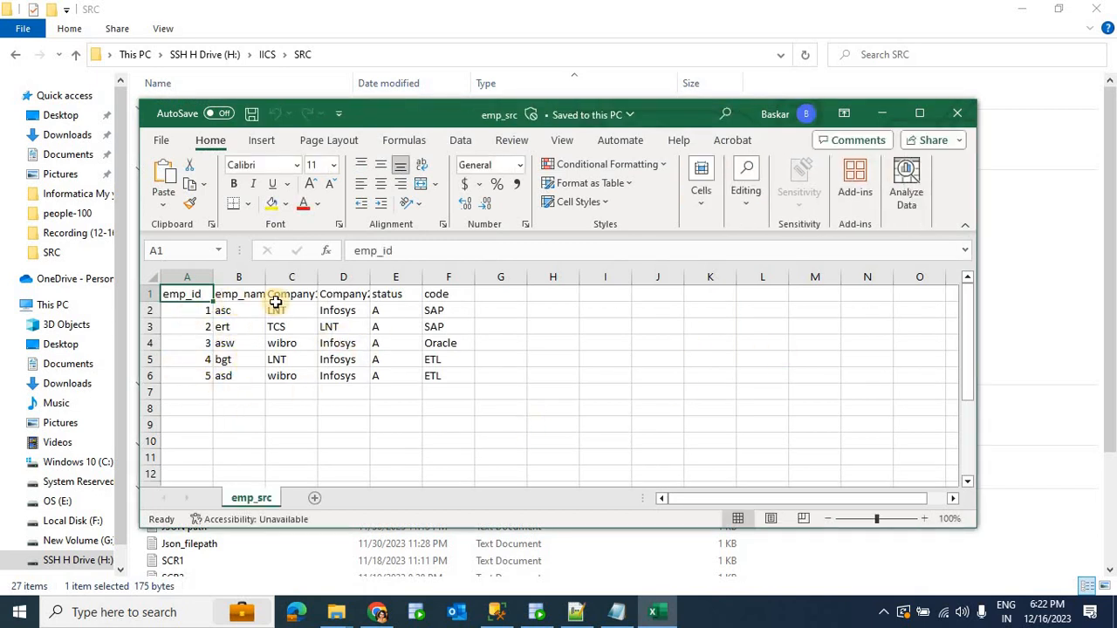
- Fit the Company2 column to its contents to read the records, and close emp_src without saving
double_click(371, 279)
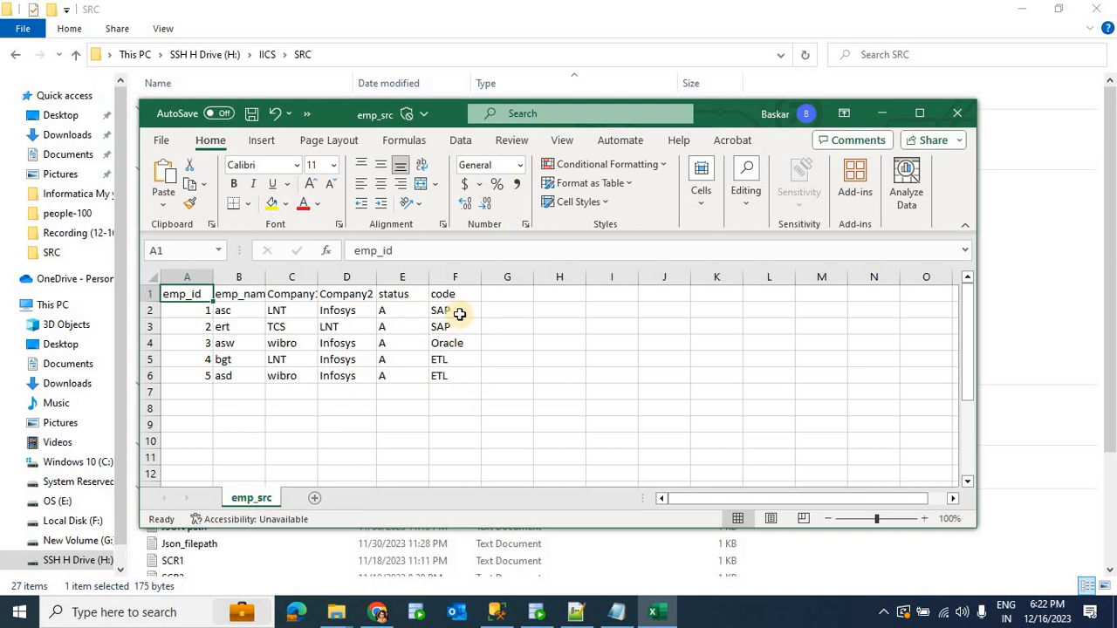
click(955, 113)
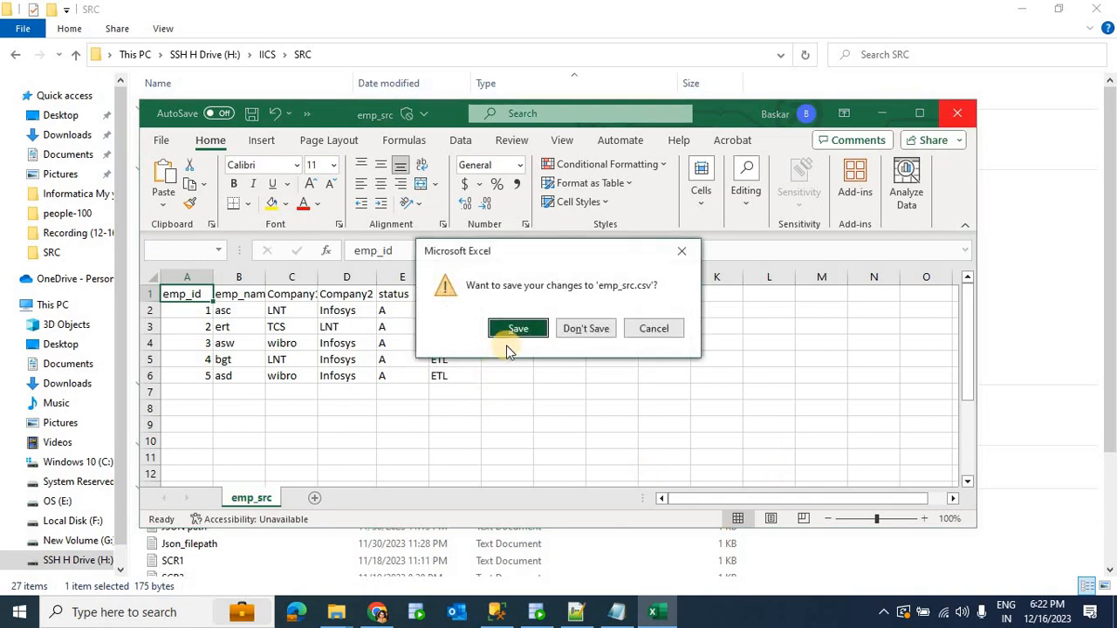
click(585, 335)
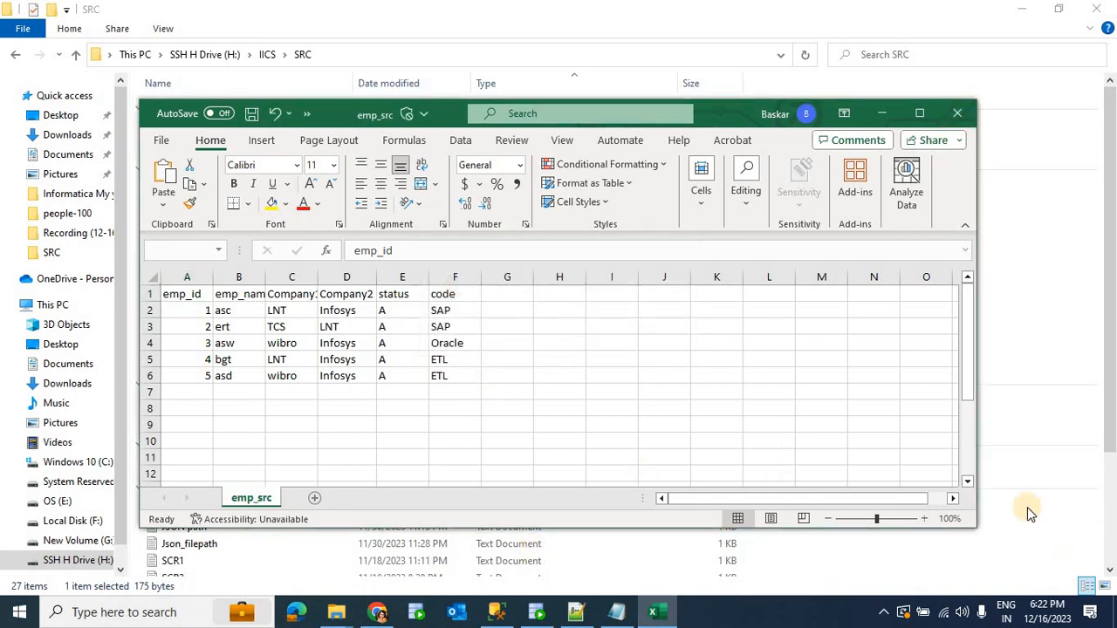
- Switch back to the mapping in Chrome and set the Source transformation's connection to FF_SRC (Flat File)
click(377, 612)
click(385, 329)
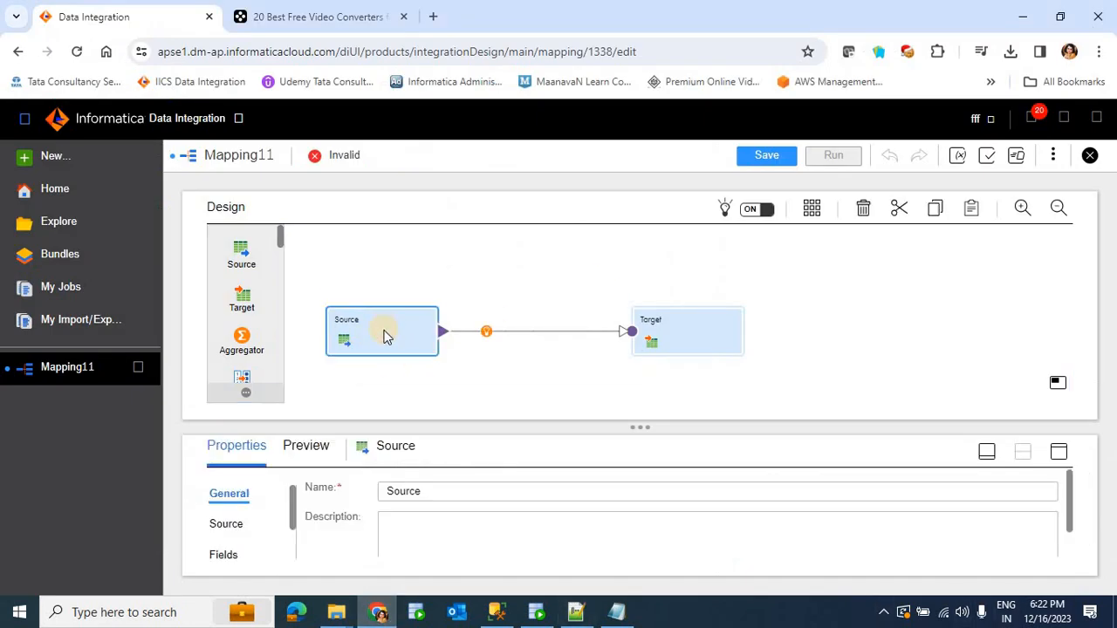
click(1061, 451)
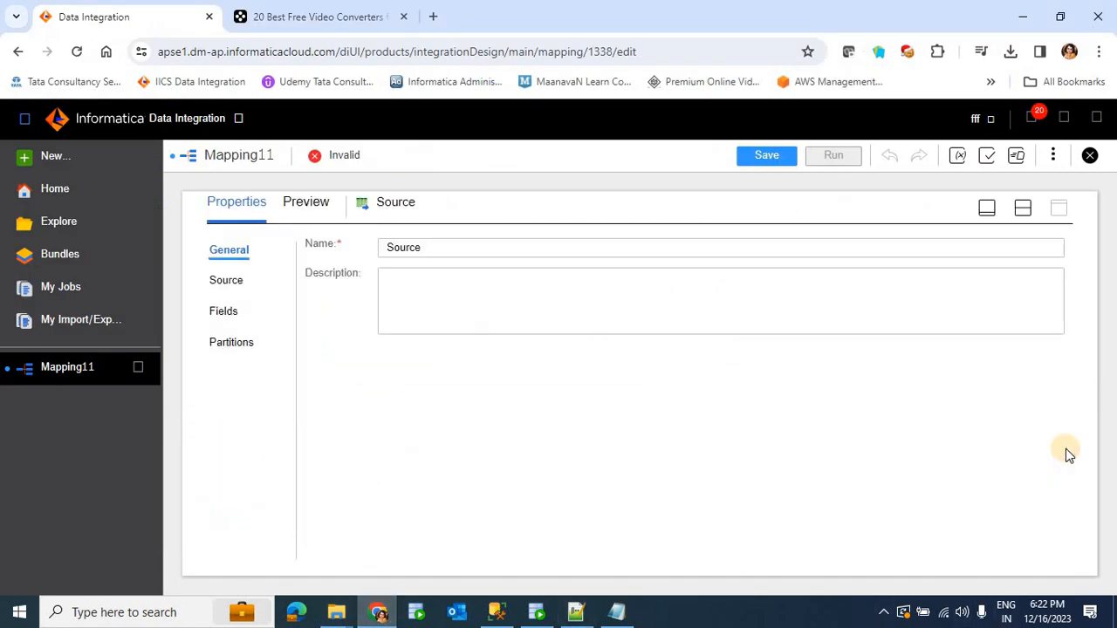
click(227, 280)
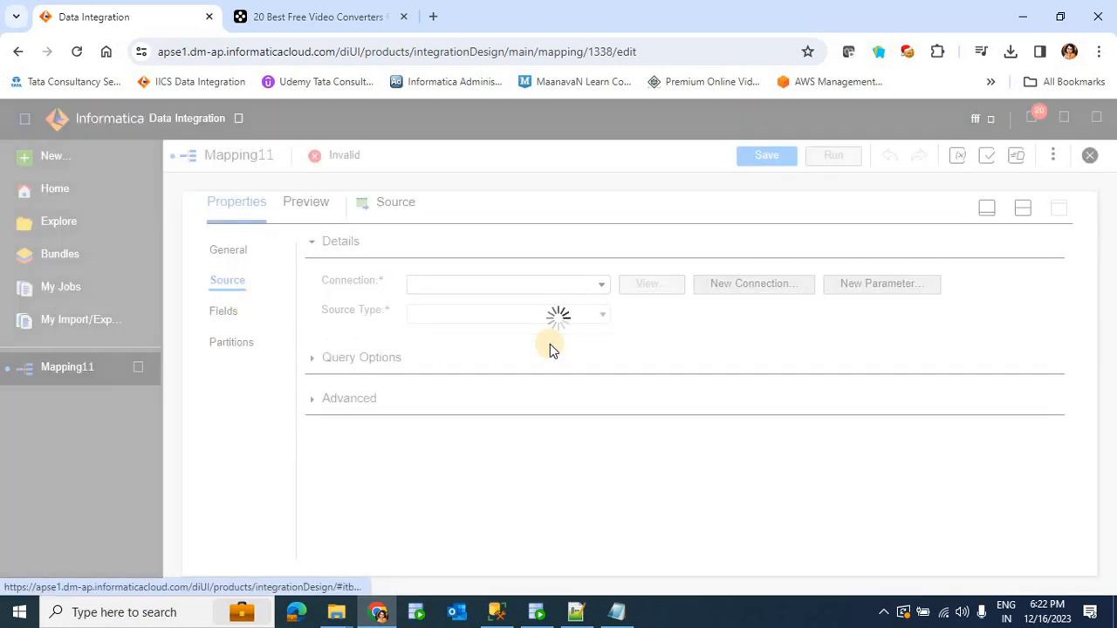
click(553, 297)
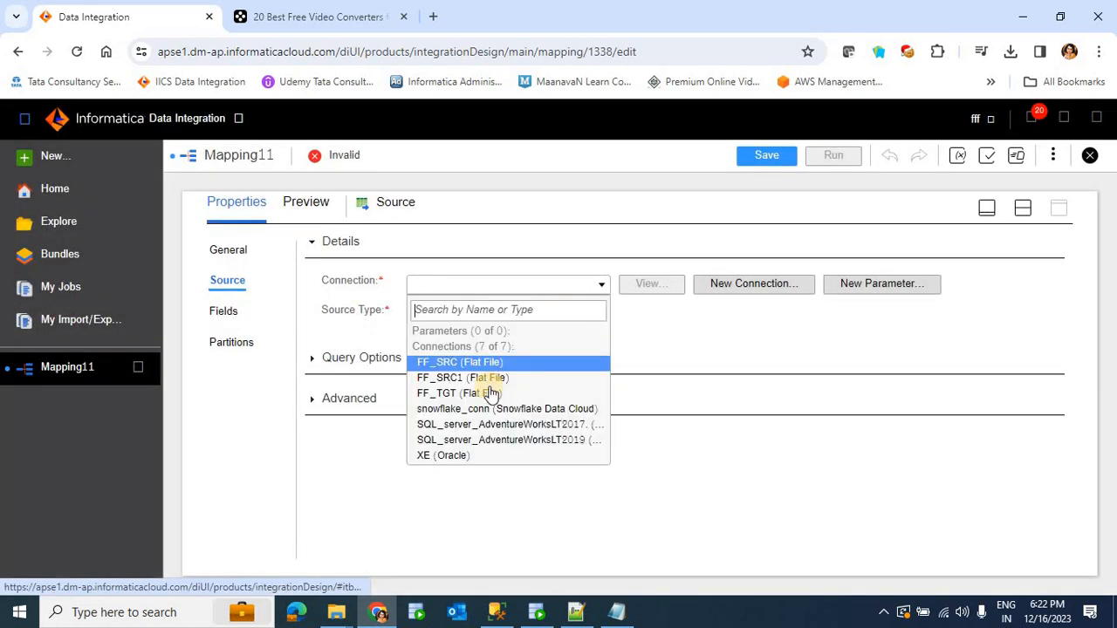
click(483, 368)
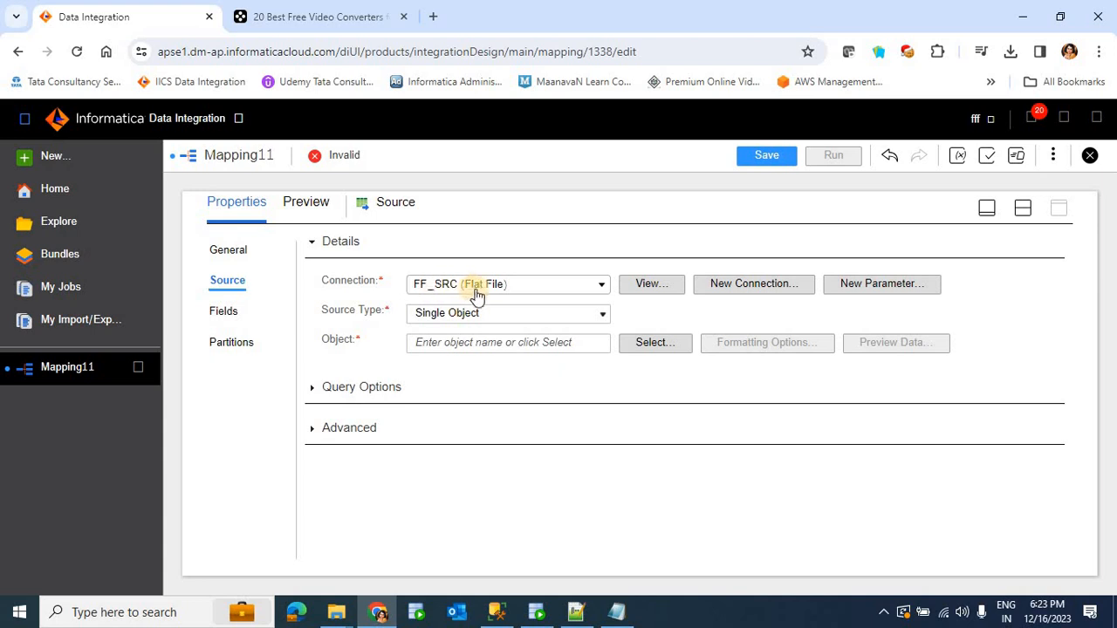
- Choose emp_src.csv as the source object and preview its data
click(634, 343)
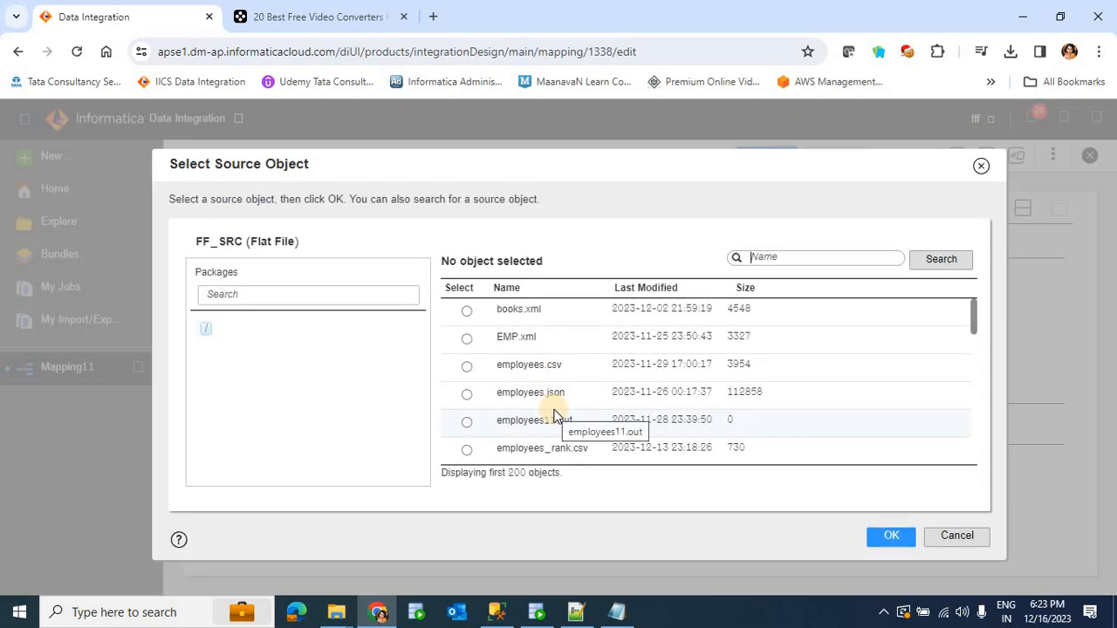
scroll(553, 417, down, 3)
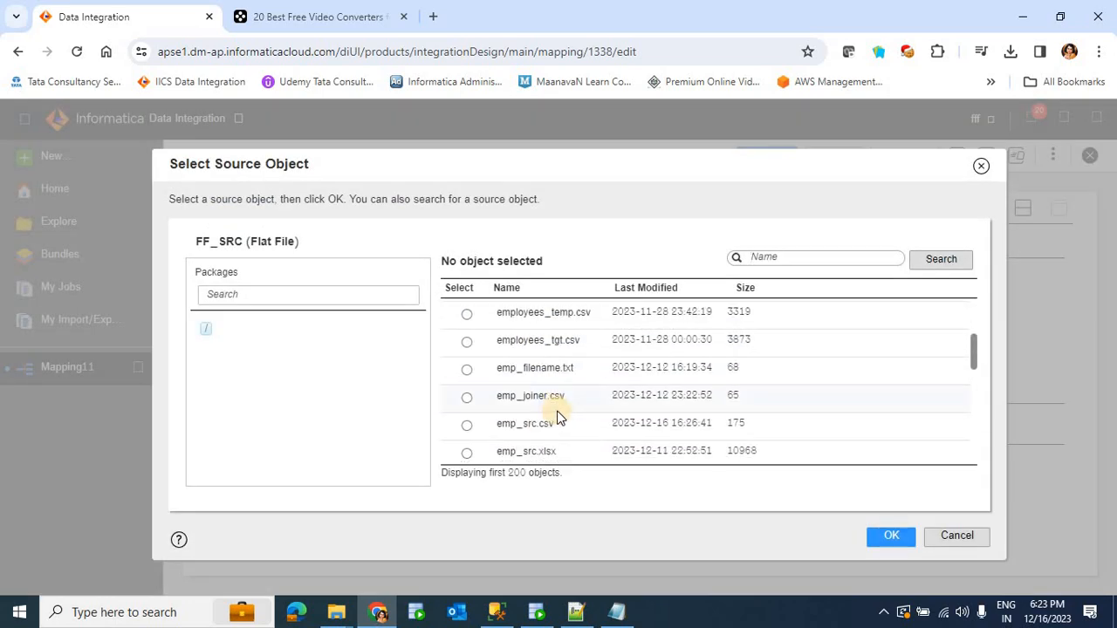
click(515, 427)
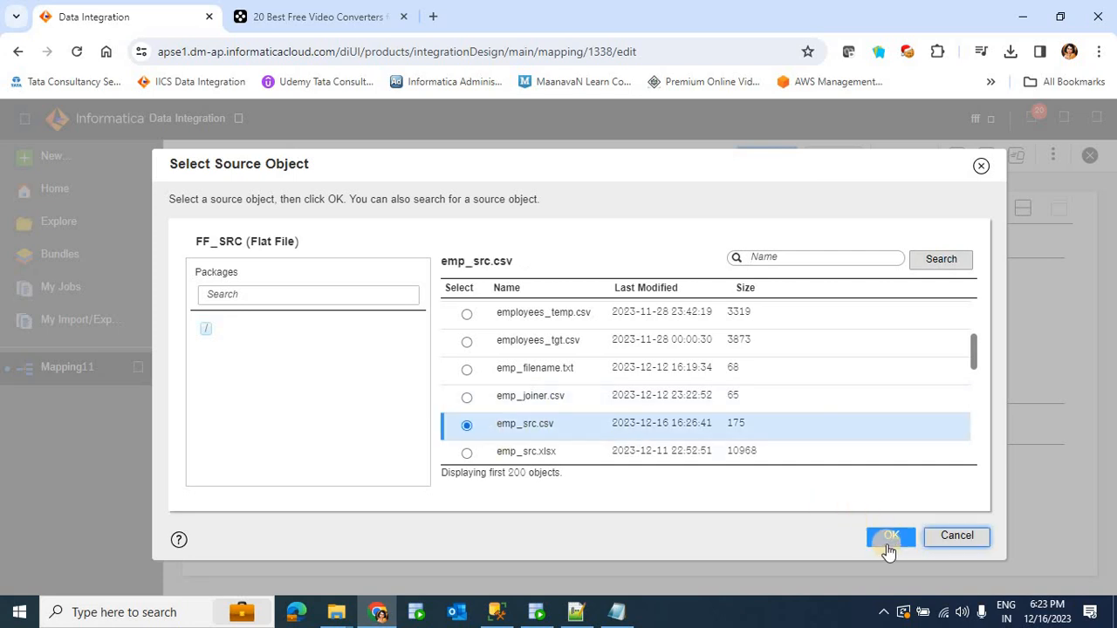
click(881, 535)
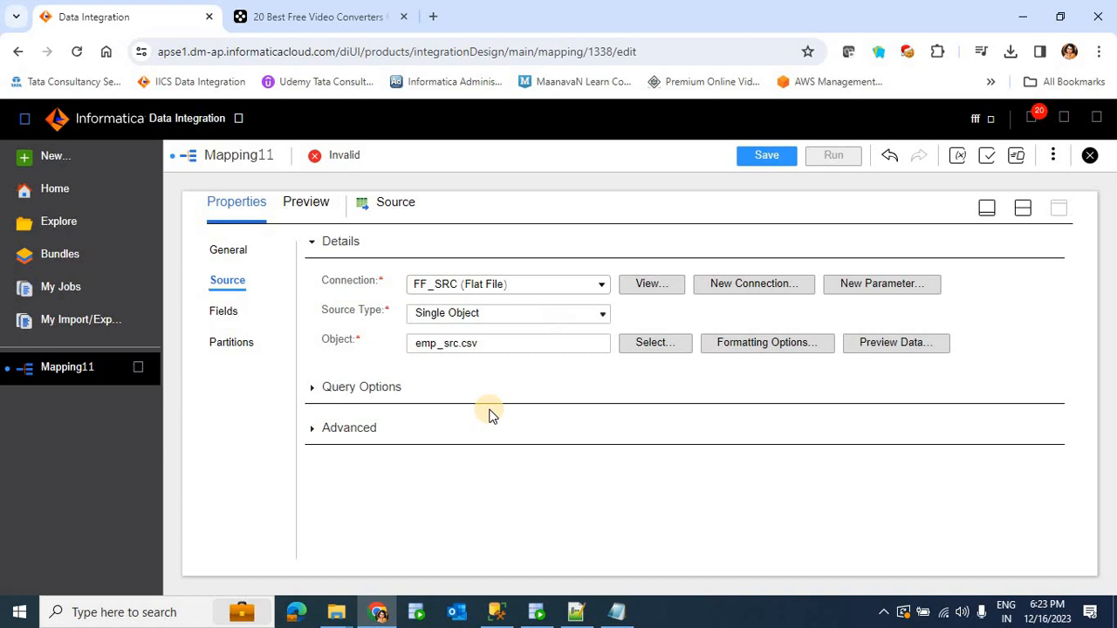
click(917, 340)
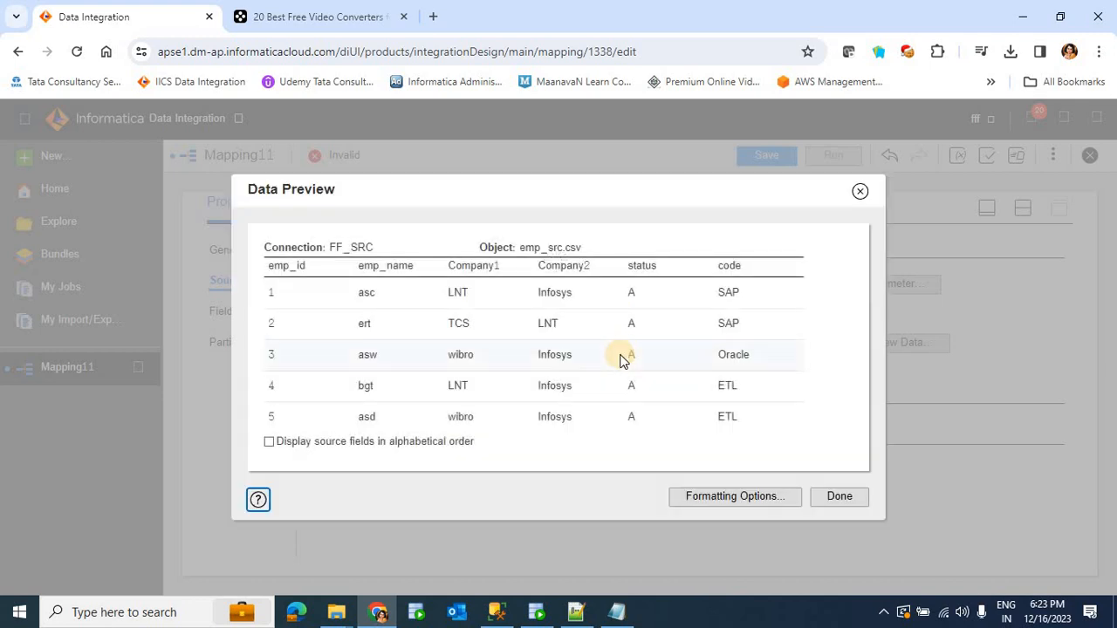
click(835, 508)
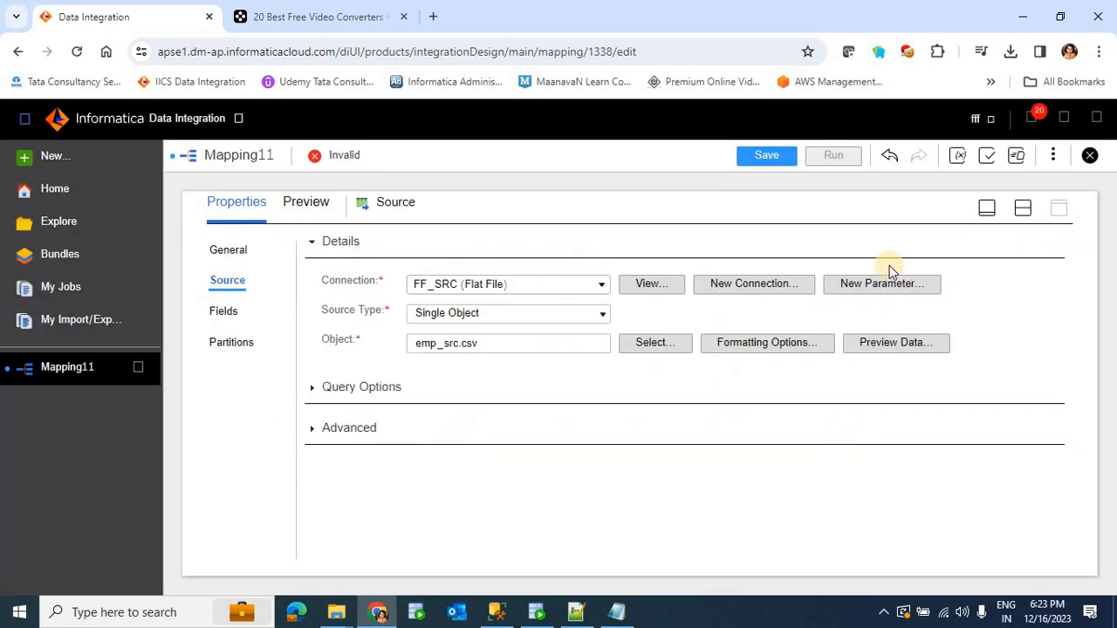
- Insert a Router transformation on the link between the Source and the Target on the design canvas
click(989, 209)
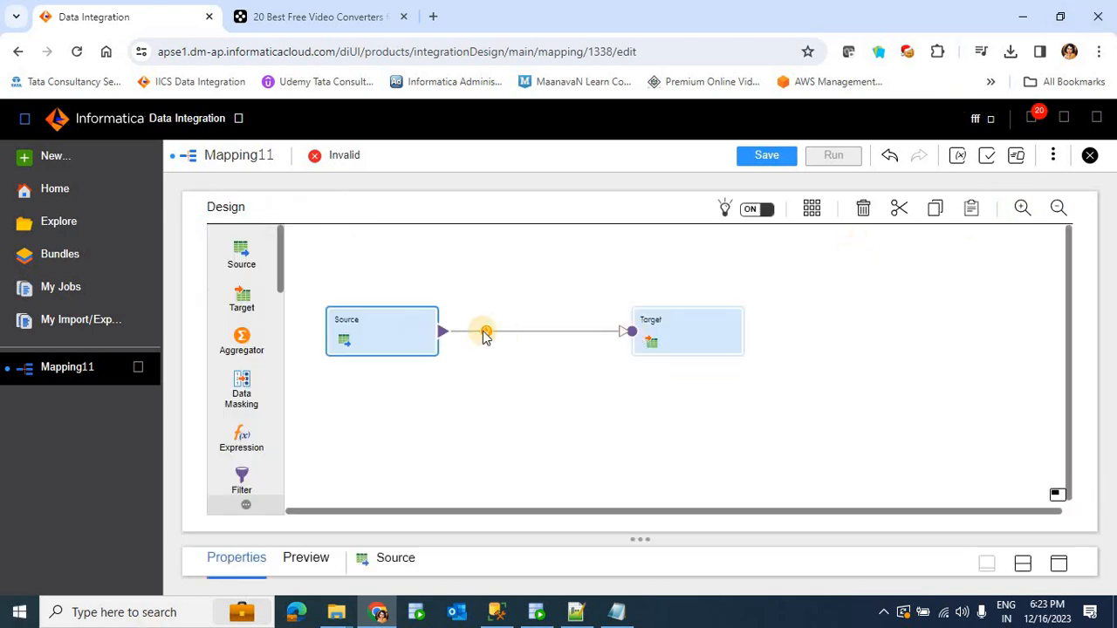
mouse_move(475, 333)
click(486, 332)
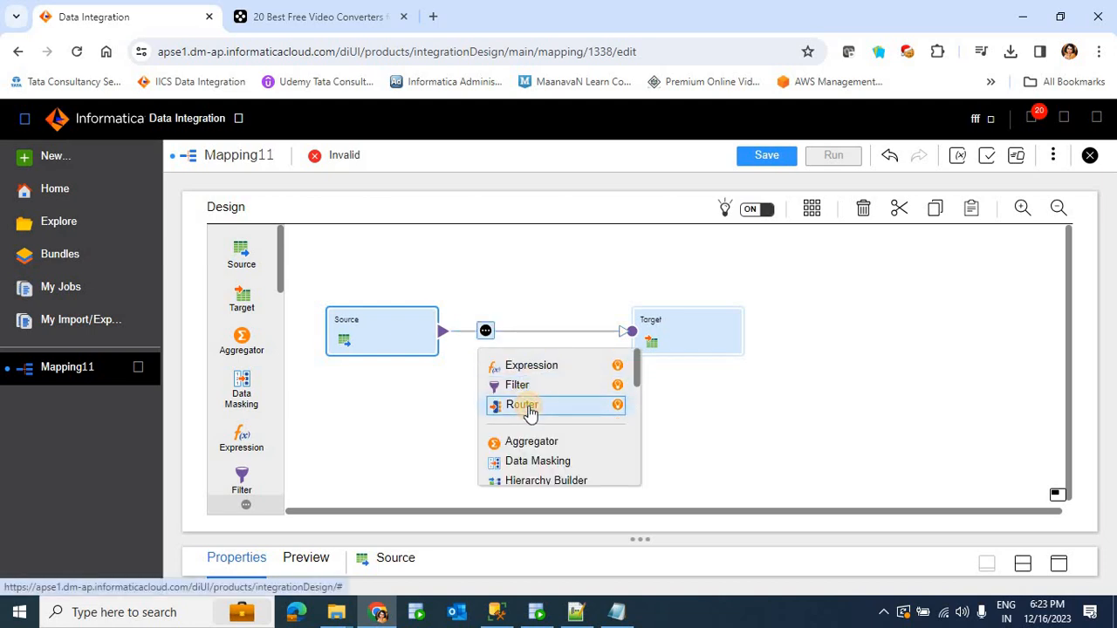
click(530, 413)
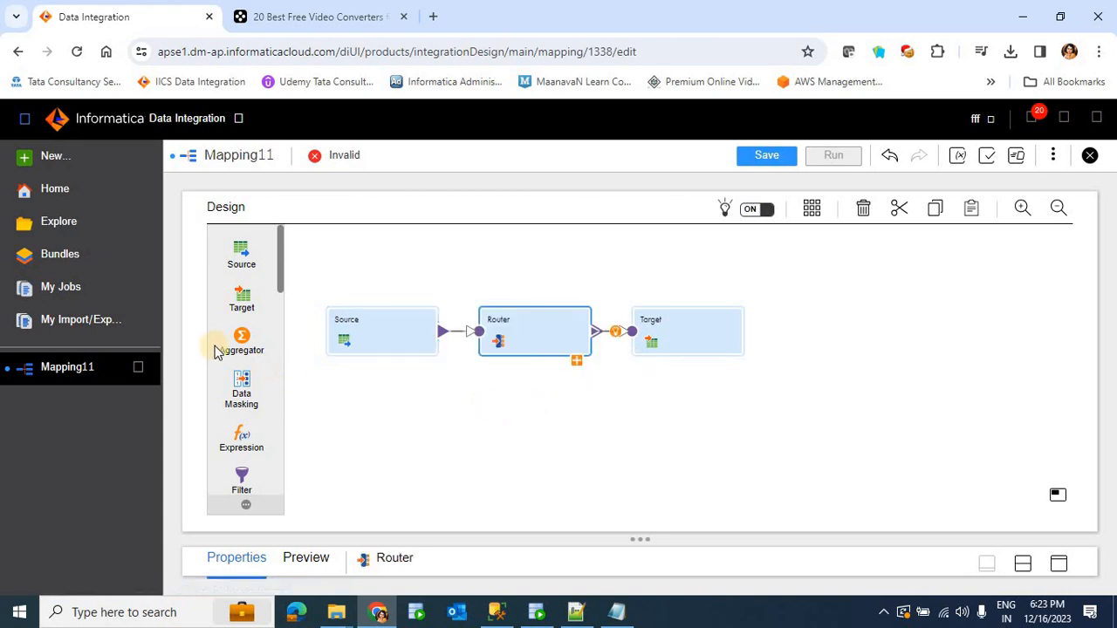
drag(277, 278, 687, 406)
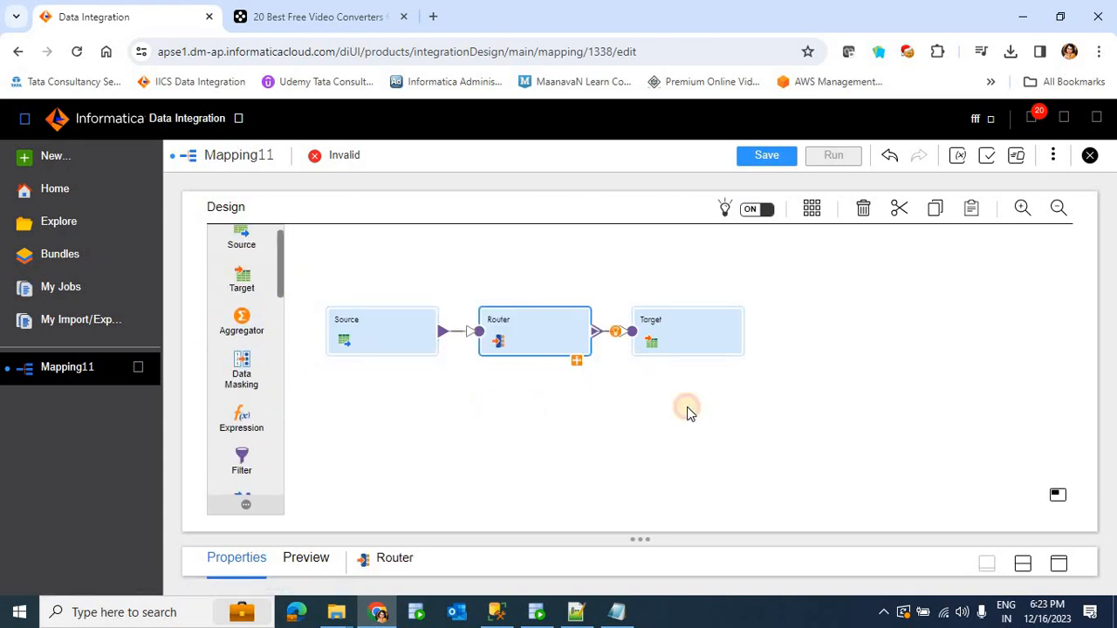
- Review the Router's incoming fields and add two new output groups to it
click(1057, 567)
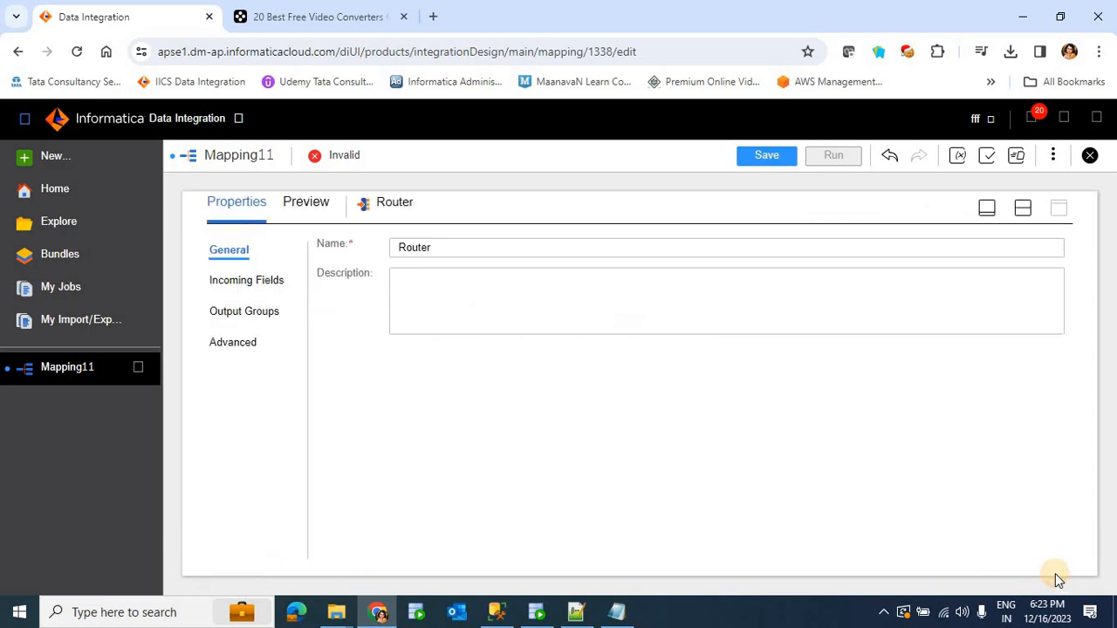
click(242, 284)
click(240, 288)
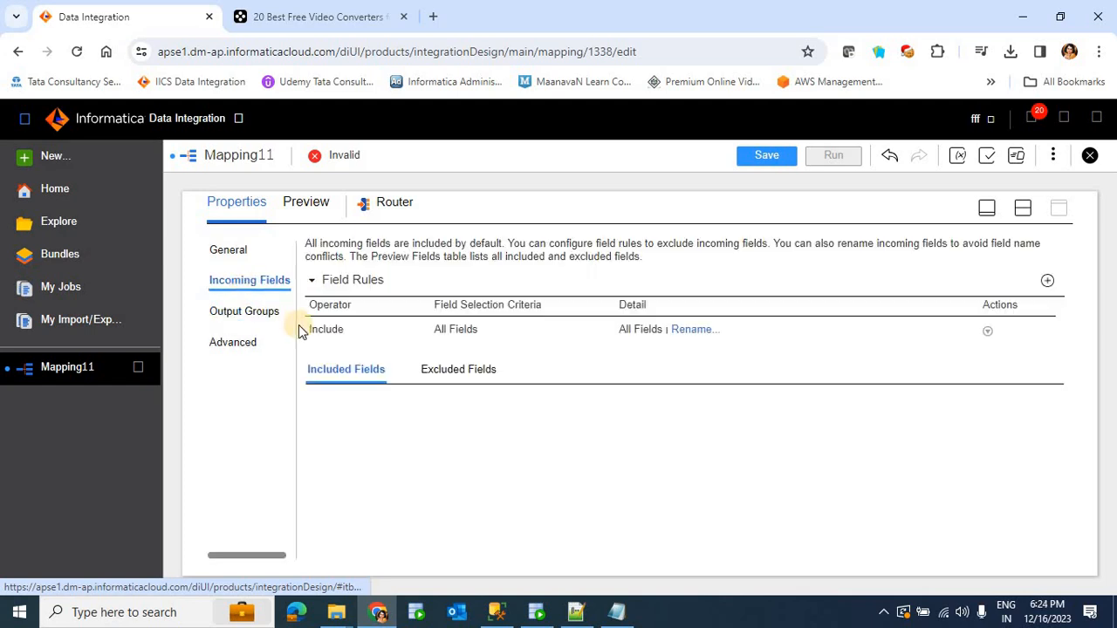
click(259, 313)
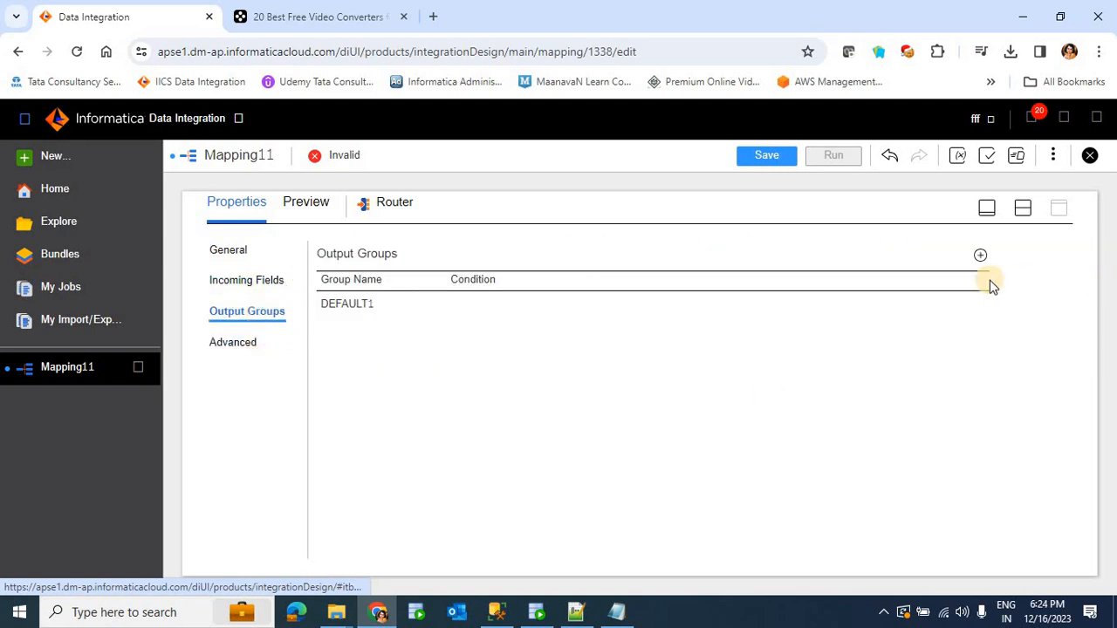
click(979, 256)
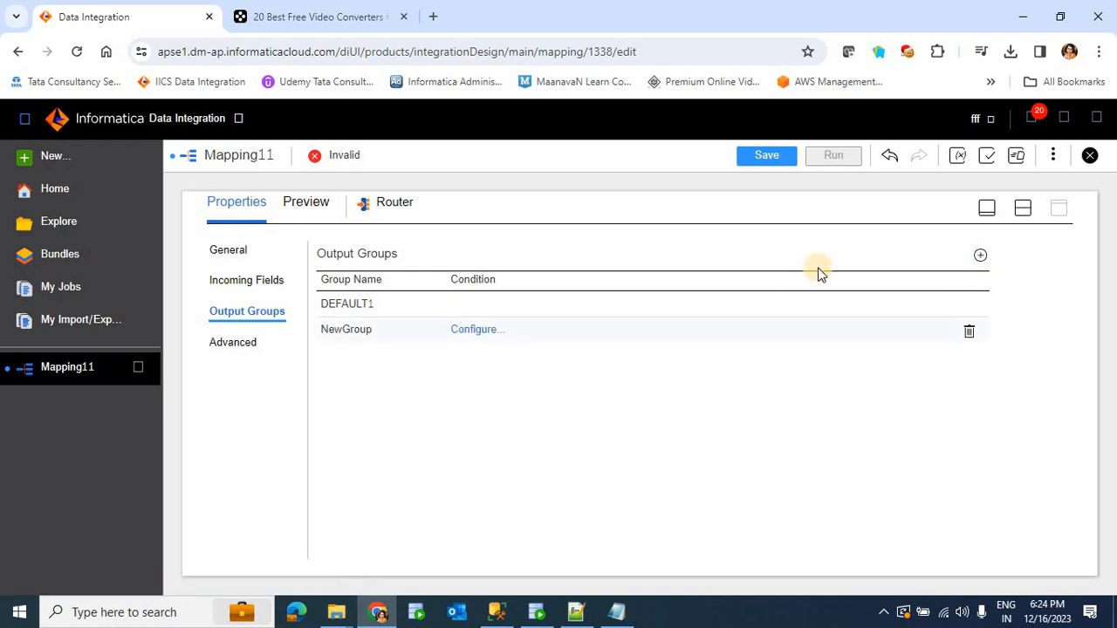
click(979, 255)
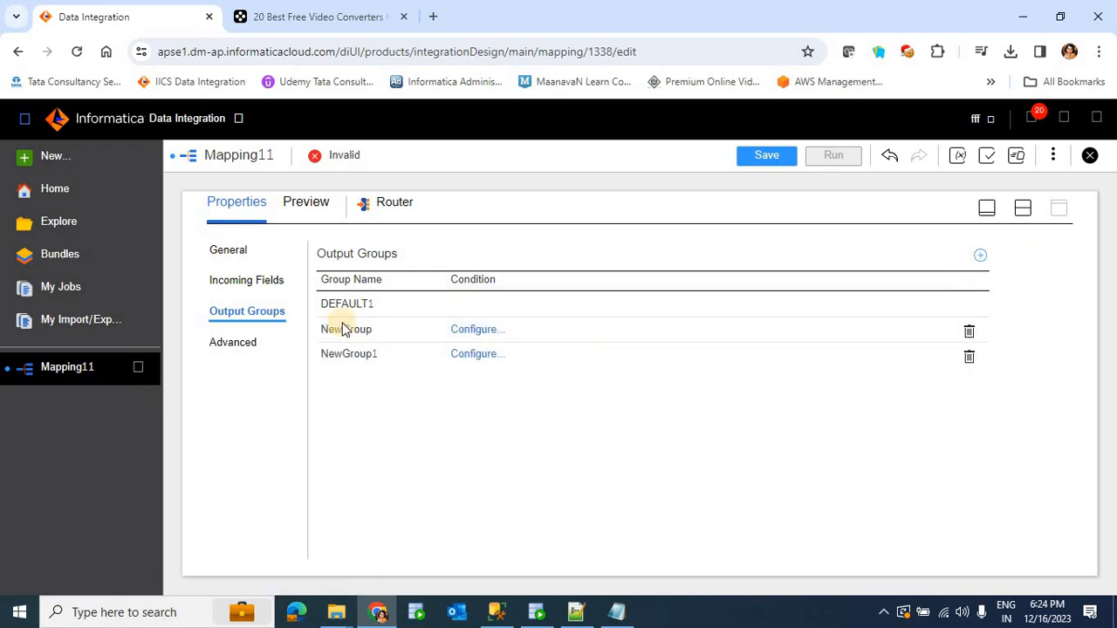
- Rename the Router's first new output group as SAP
click(371, 329)
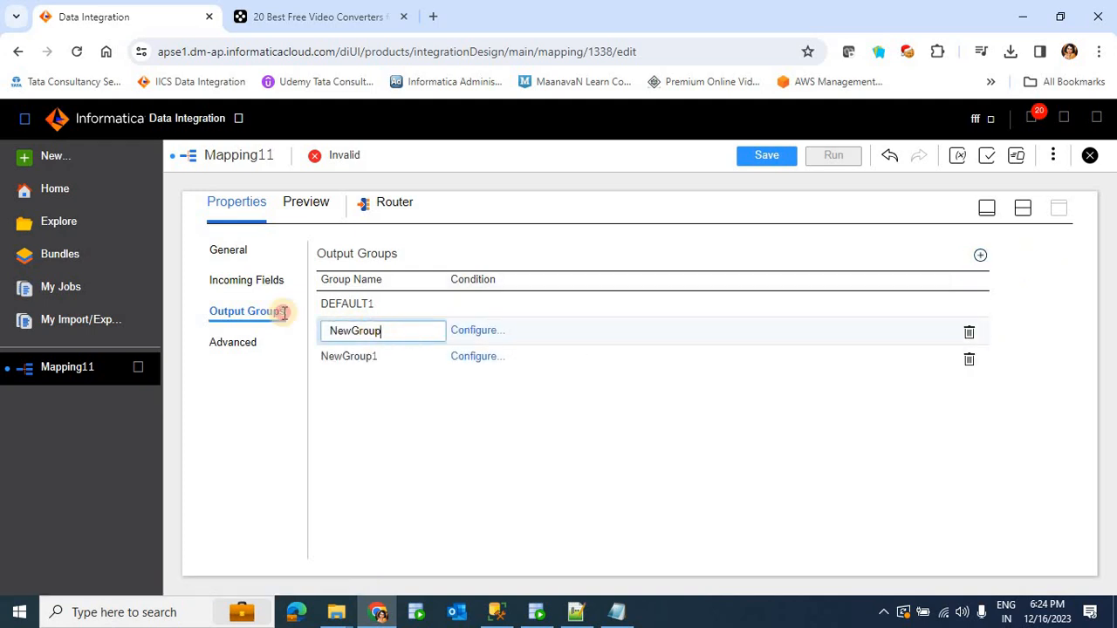
text(S)
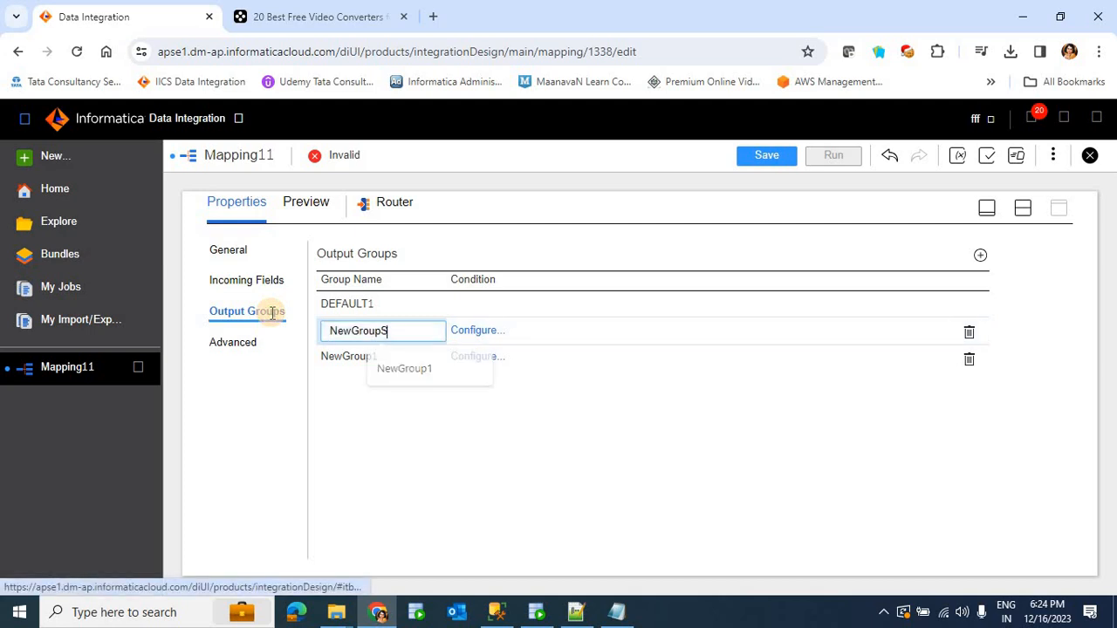
text(AP)
key(BackSpace)
key(BackSpace)
key(BackSpace)
key(BackSpace)
key(BackSpace)
key(BackSpace)
key(BackSpace)
key(BackSpace)
key(BackSpace)
key(BackSpace)
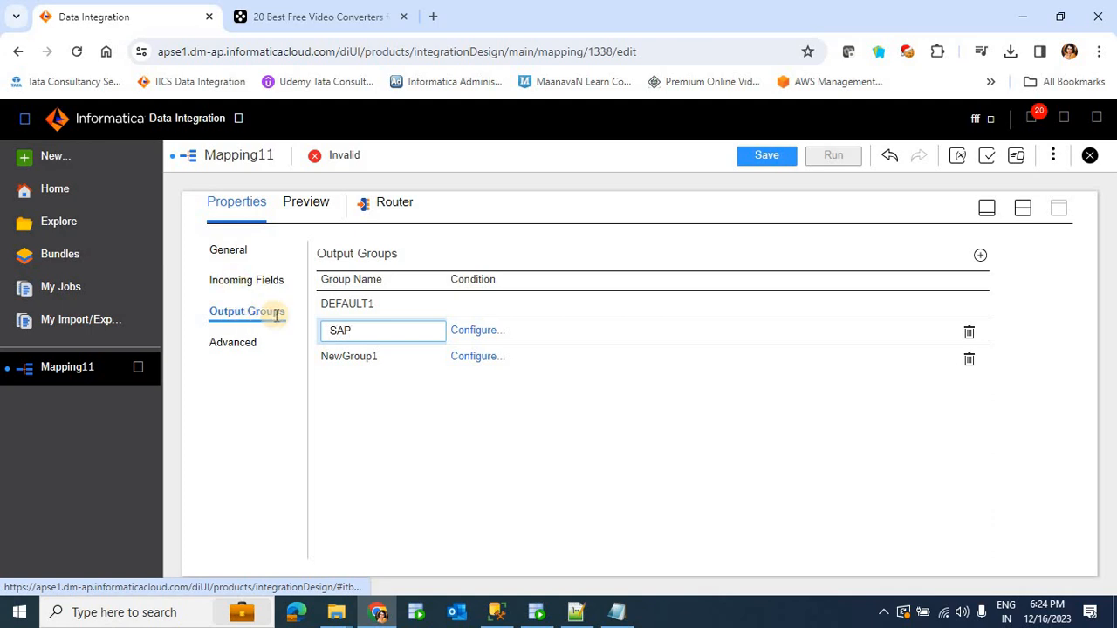
- Try to rename the Router's NewGroup1 output group as ETL
click(388, 357)
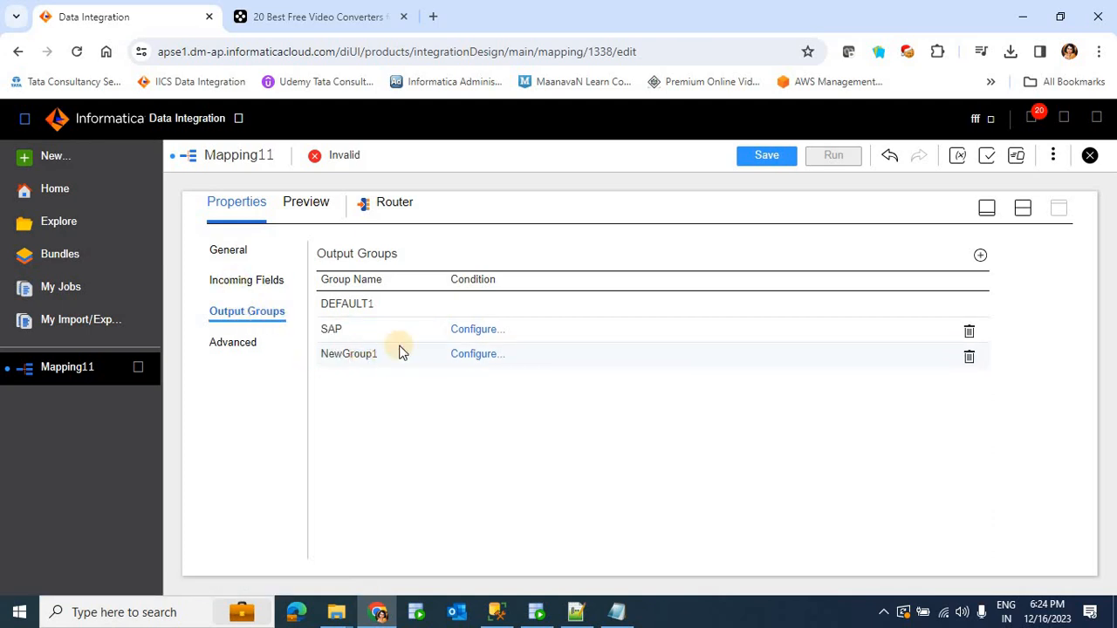
click(385, 355)
drag(414, 352, 239, 353)
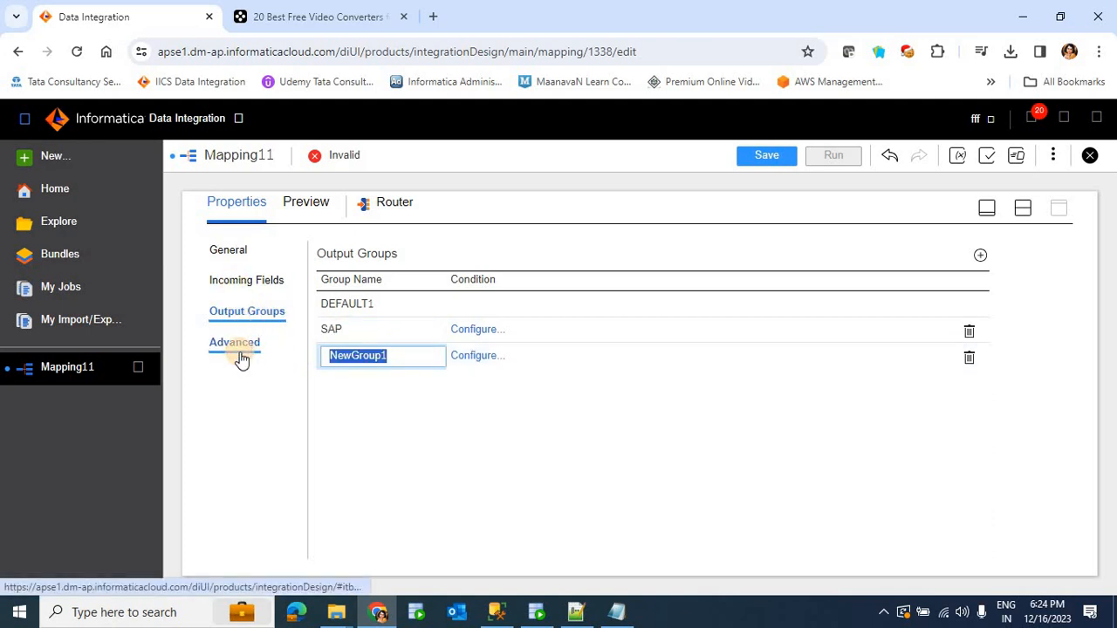
text(ETL)
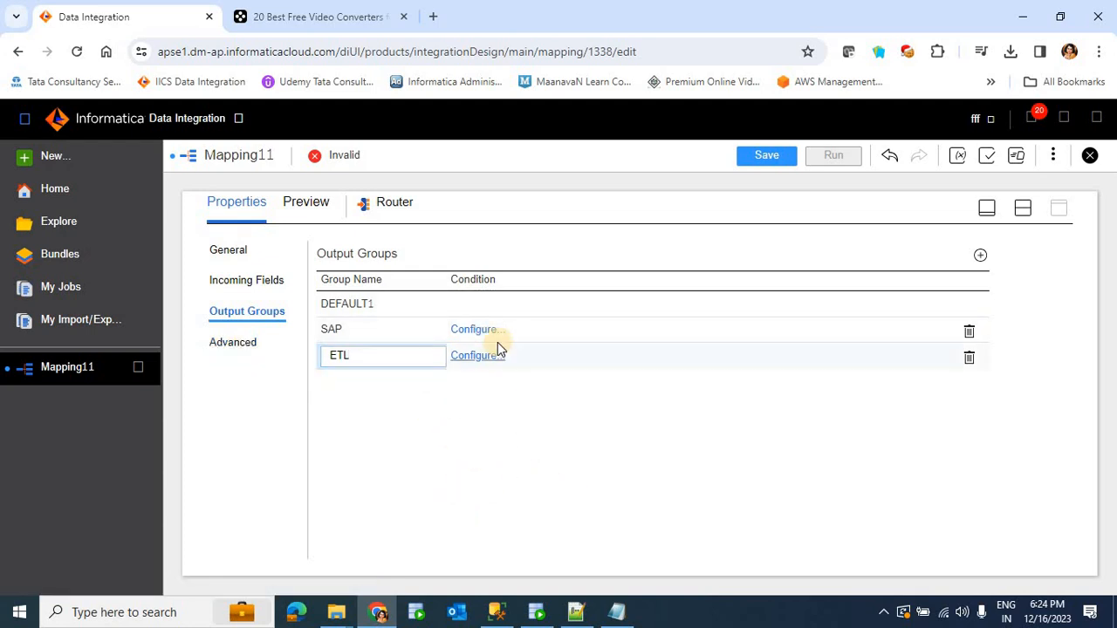
- Configure a simple filter condition for the SAP output group with the code field equal to SAP
click(483, 332)
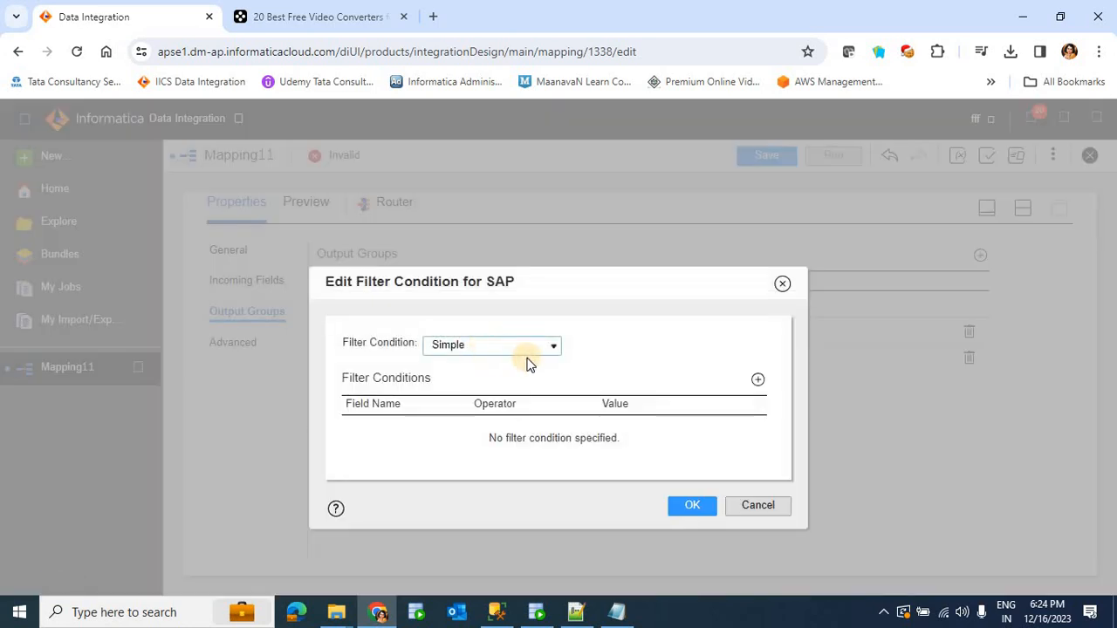
click(755, 380)
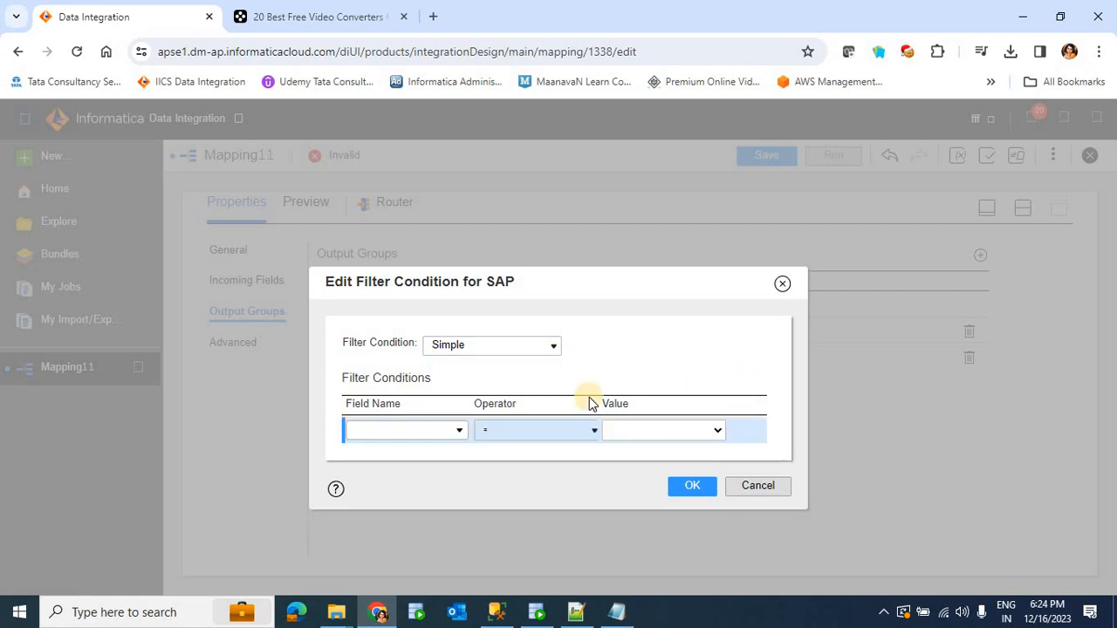
click(431, 431)
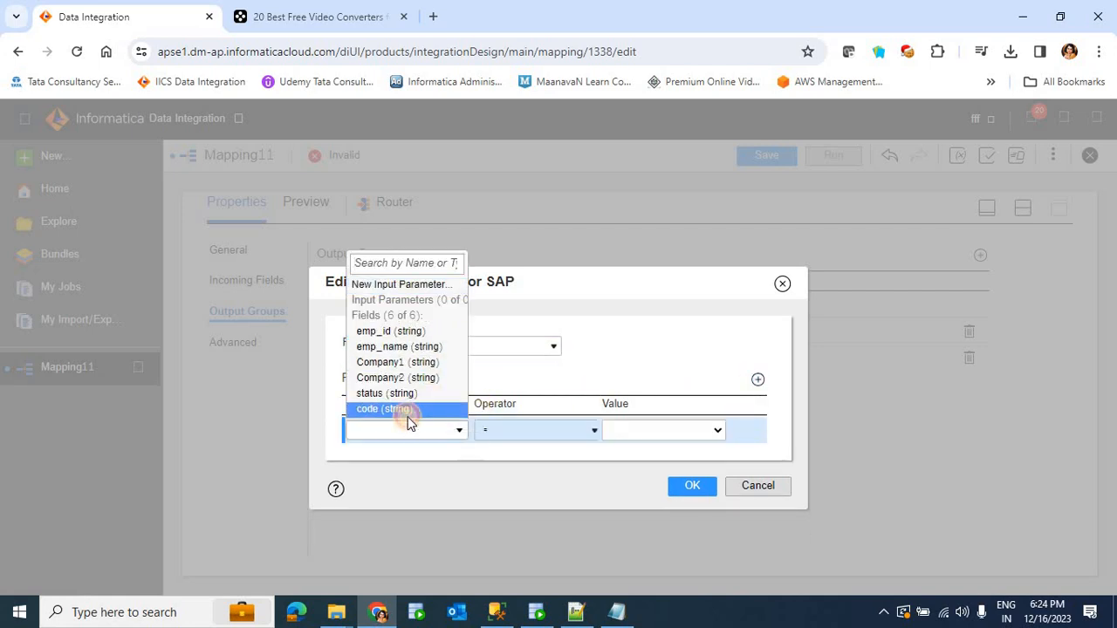
click(407, 413)
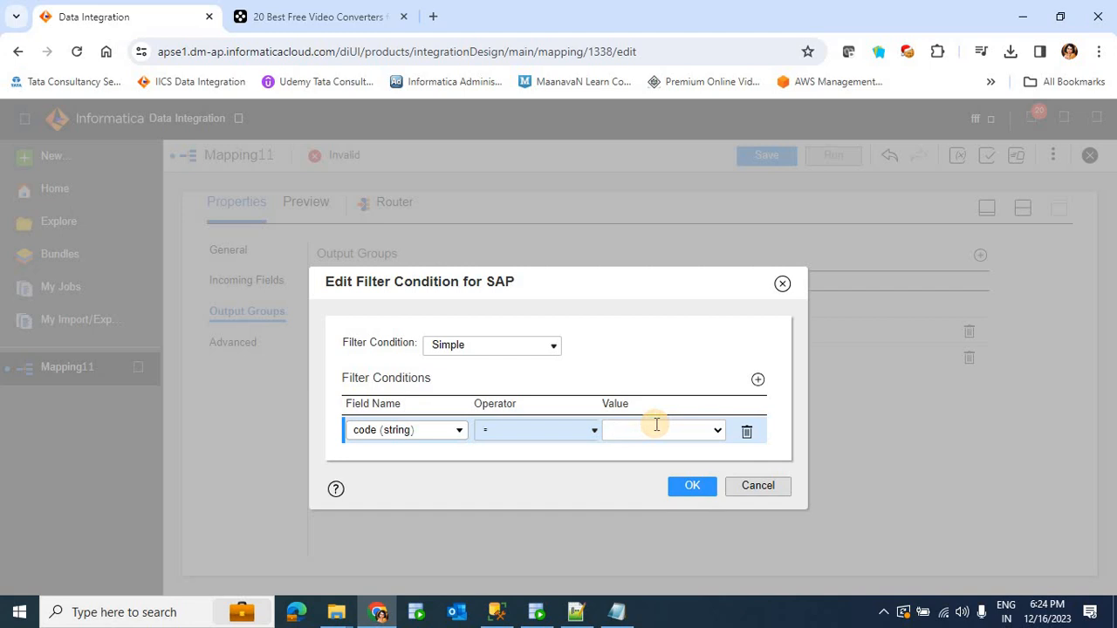
click(685, 482)
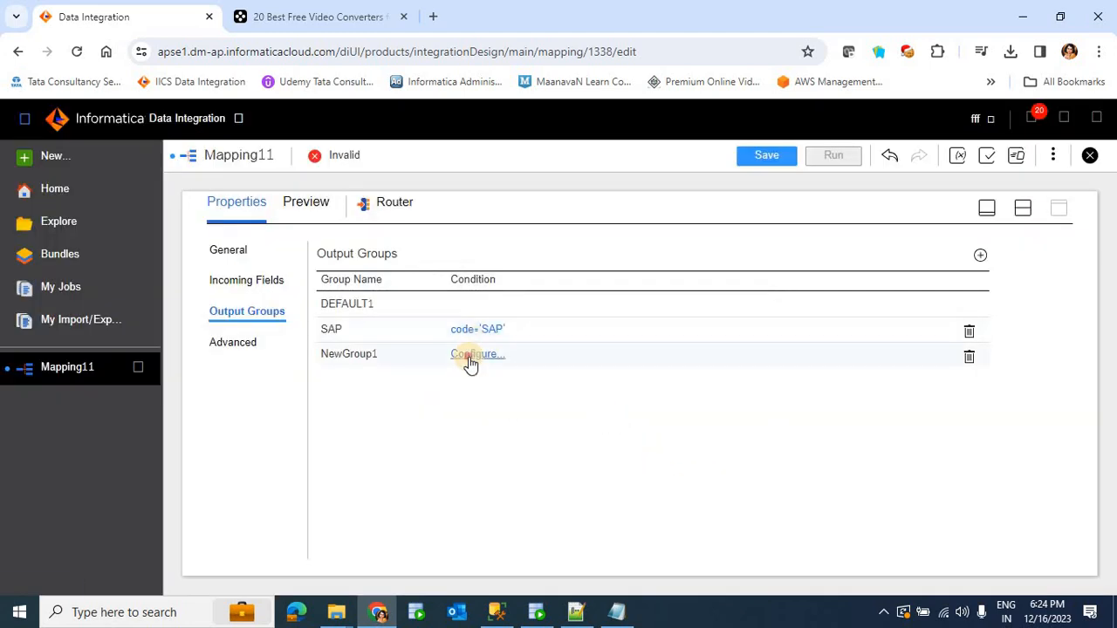
- Configure a simple filter condition for the NewGroup1 output group with the code field equal to ETL
click(471, 355)
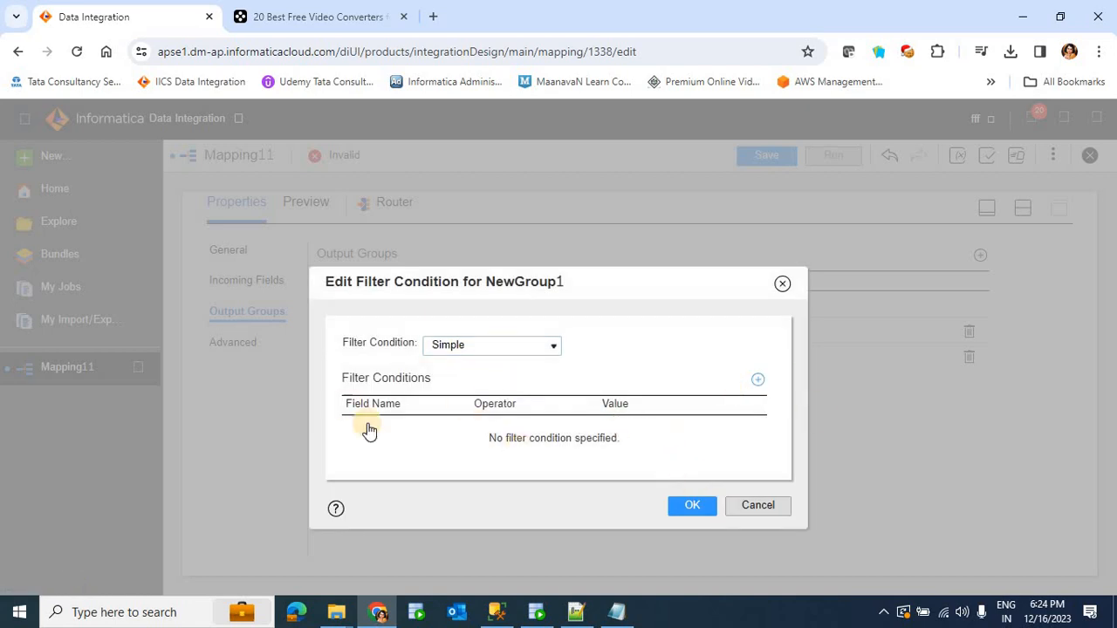
click(419, 432)
click(403, 393)
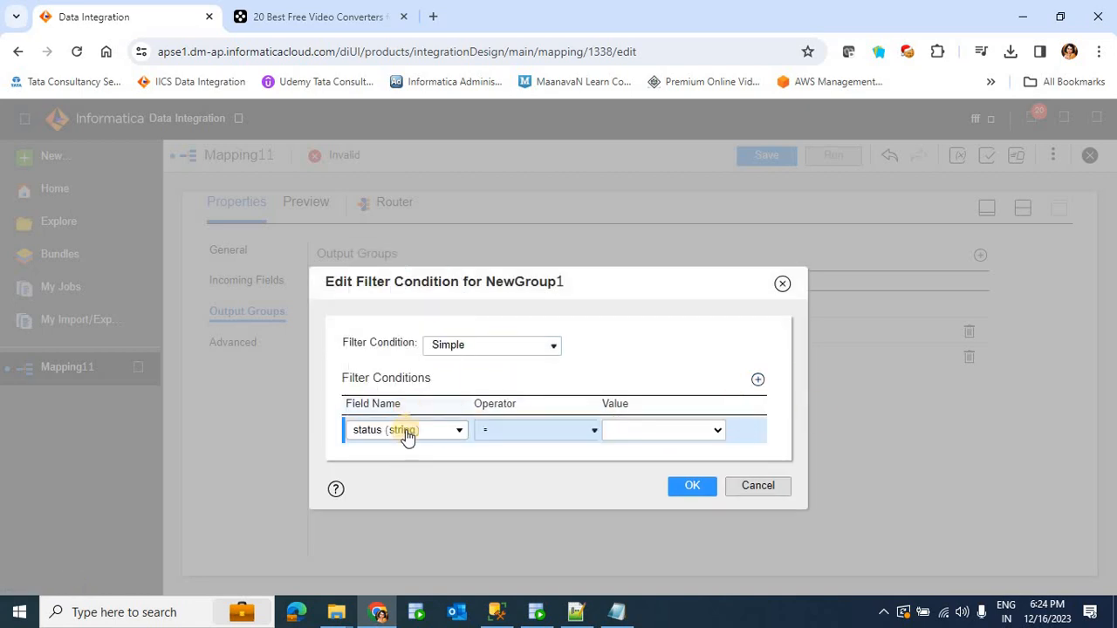
click(406, 436)
click(384, 408)
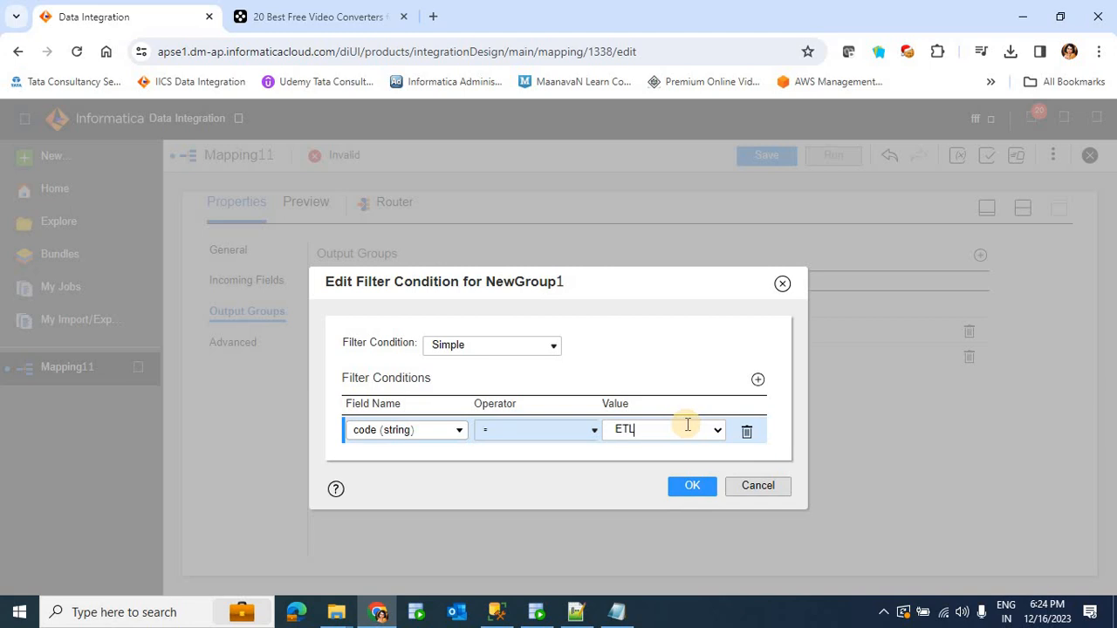
click(689, 486)
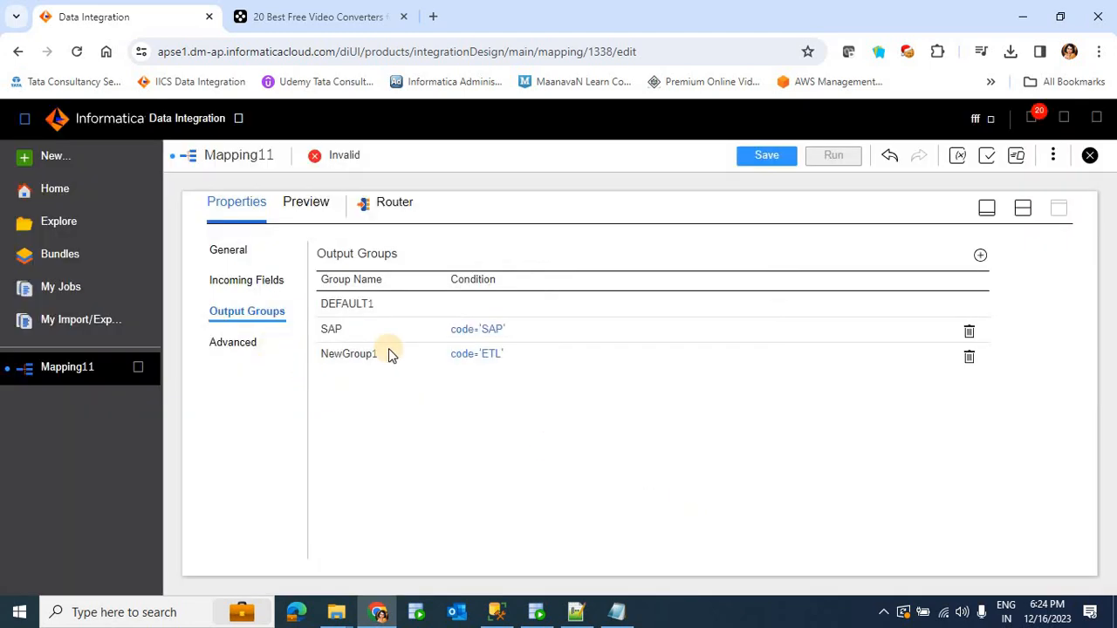
- Rename the NewGroup1 output group as ETL
double_click(386, 355)
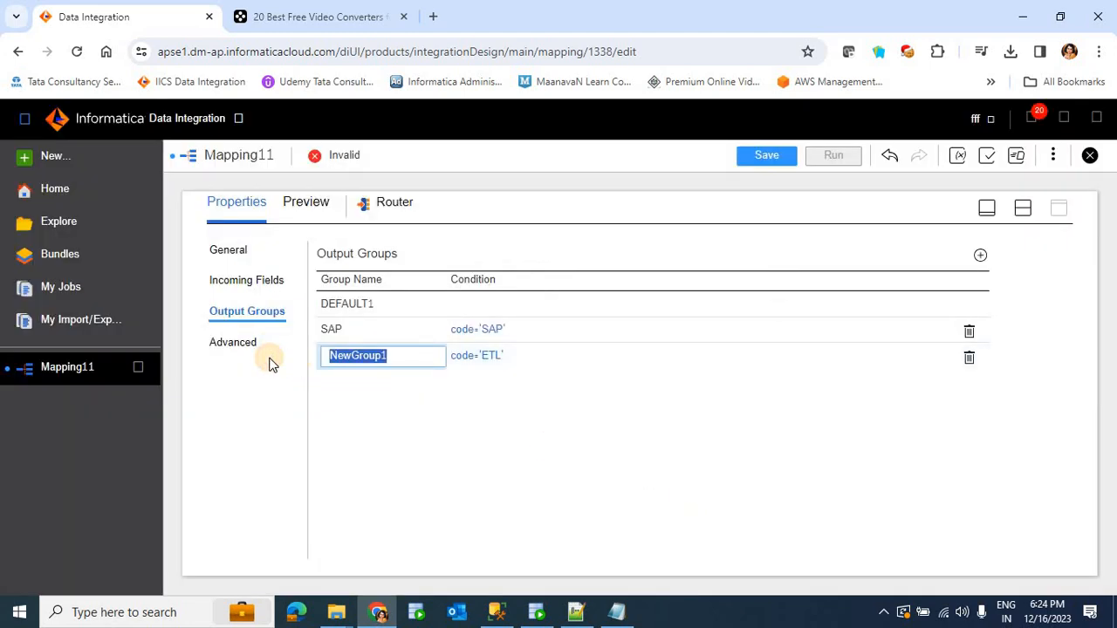
text(ETL)
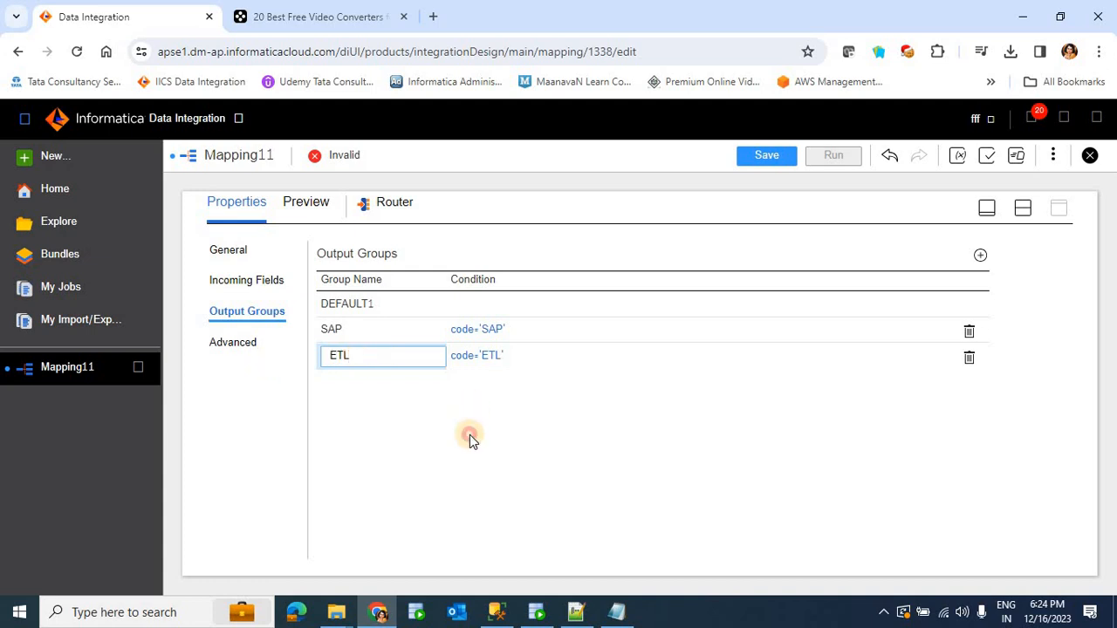
click(470, 435)
- Move the Target farther from the Router on the design canvas, then duplicate it and place the copy below the original
click(982, 209)
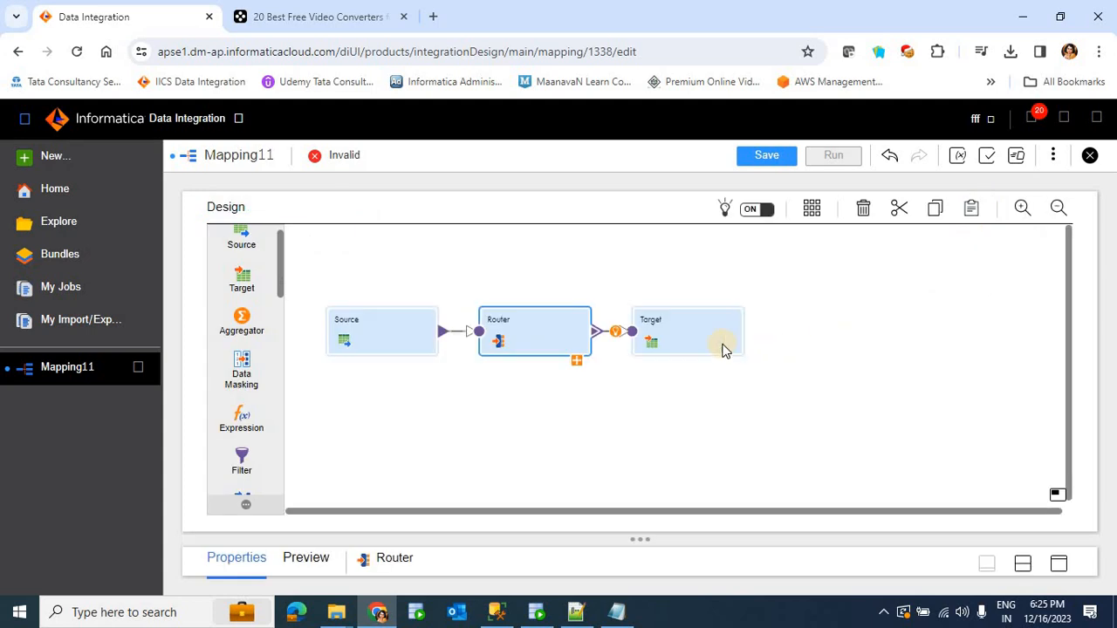
drag(709, 339, 838, 304)
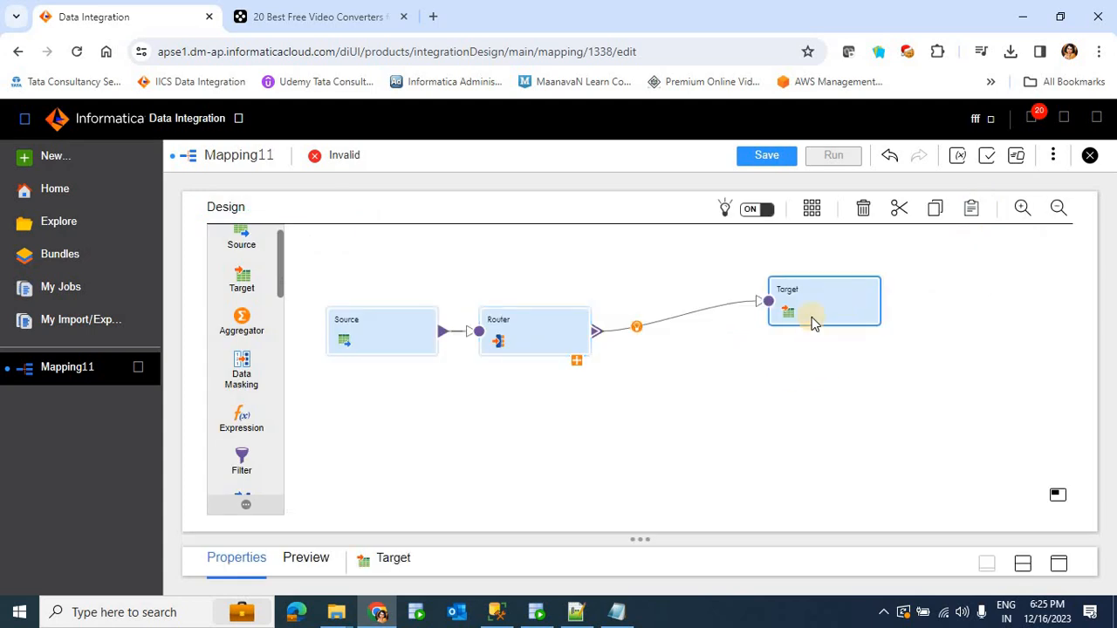
click(811, 317)
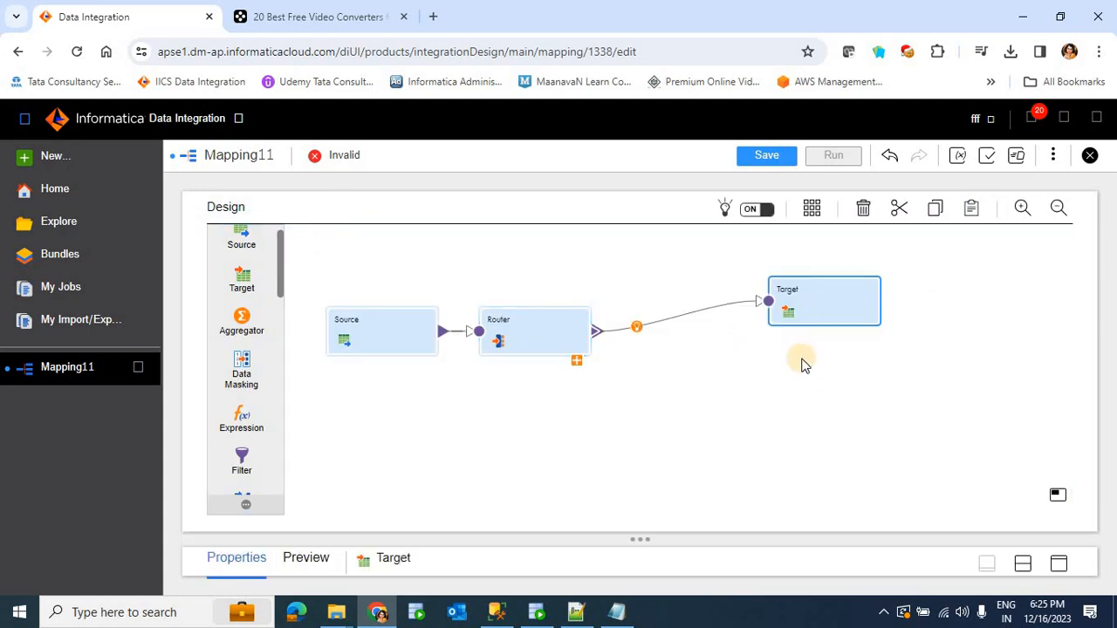
key(ctrl+c)
key(ctrl+v)
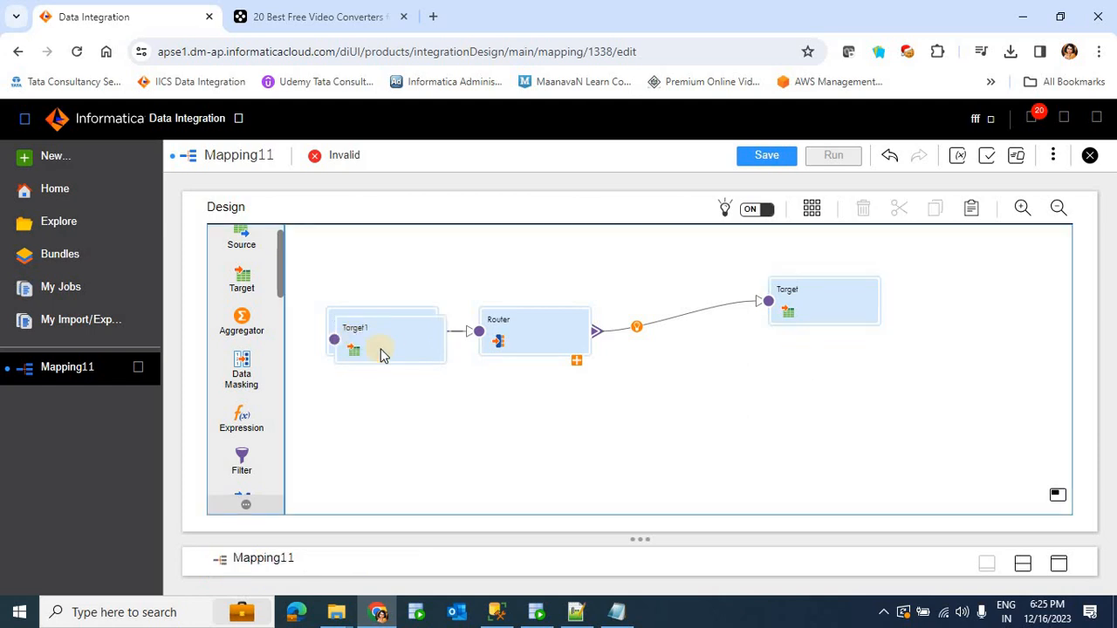
drag(386, 332, 782, 402)
click(635, 423)
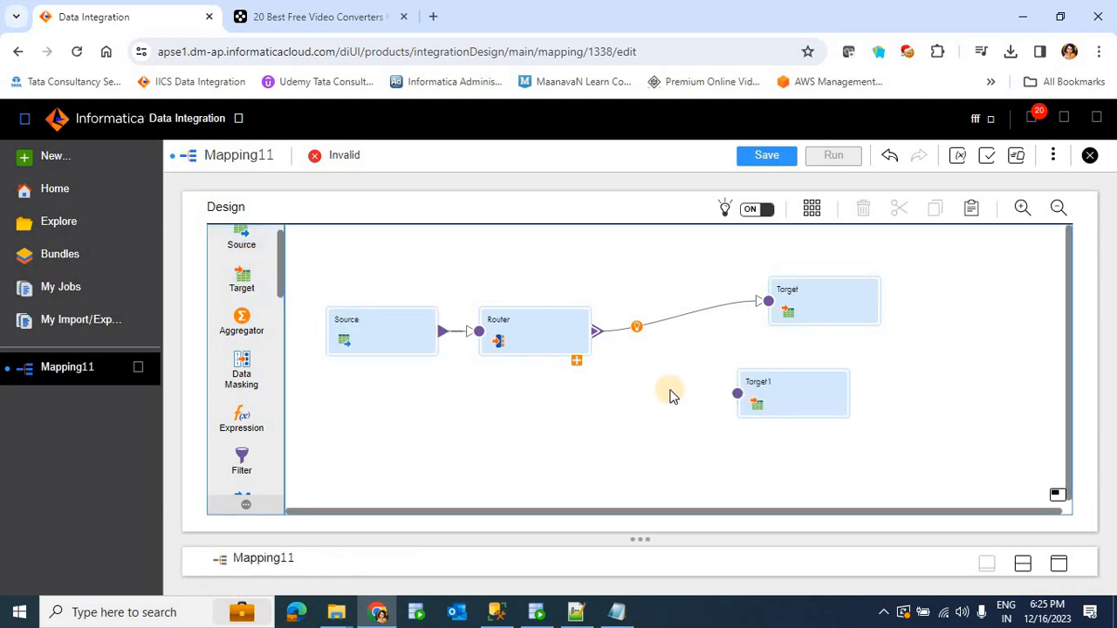
- Review the original Target's incoming fields and set its connection to XE (Oracle)
click(813, 312)
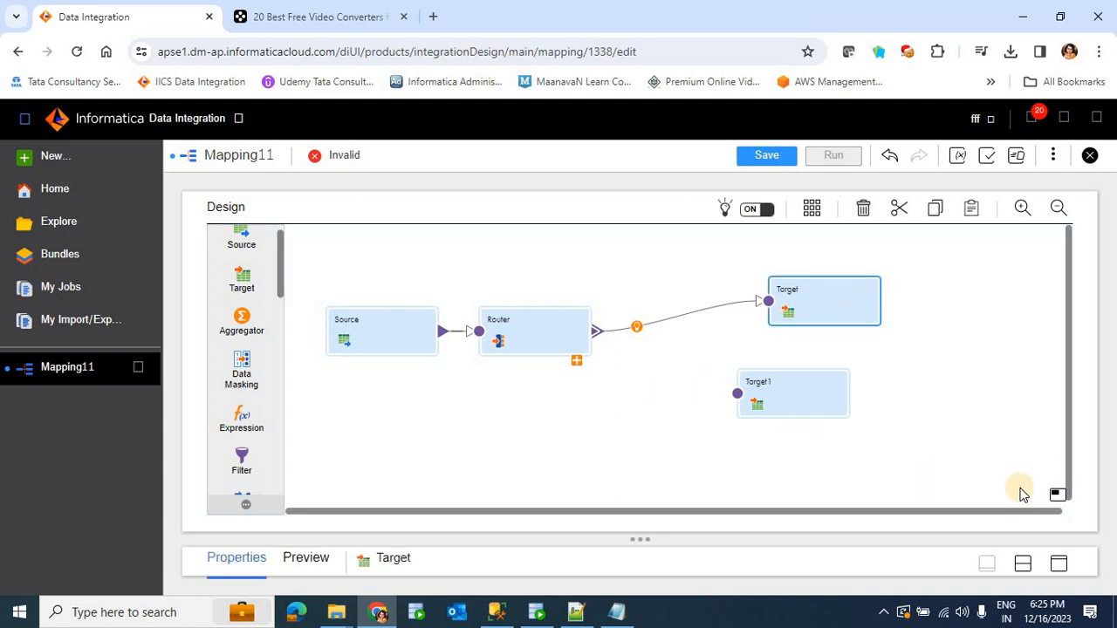
click(1058, 565)
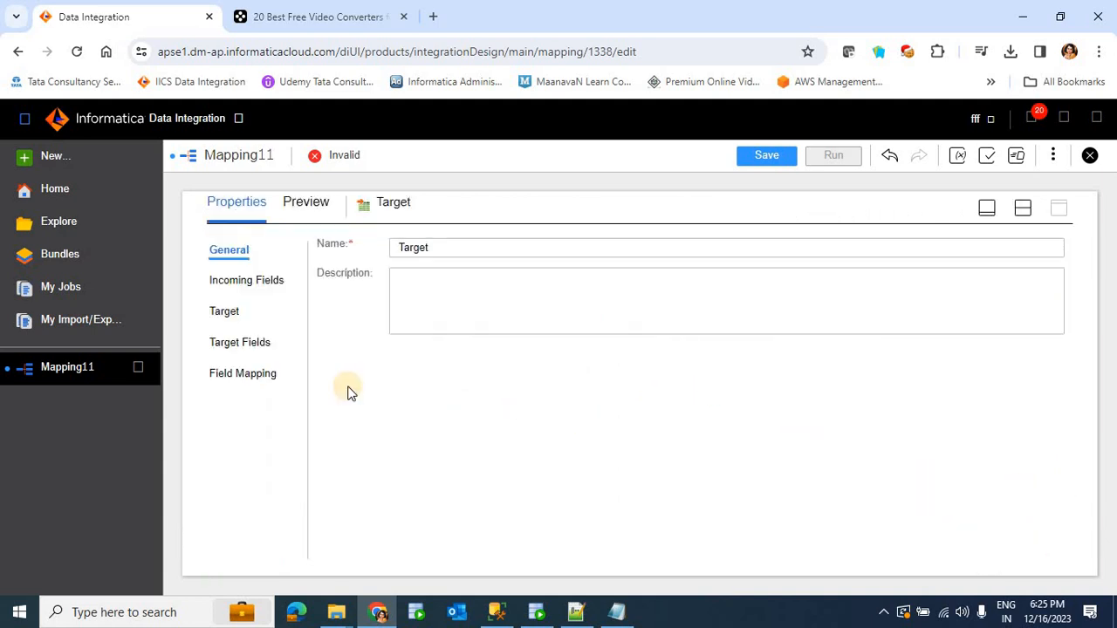
click(251, 281)
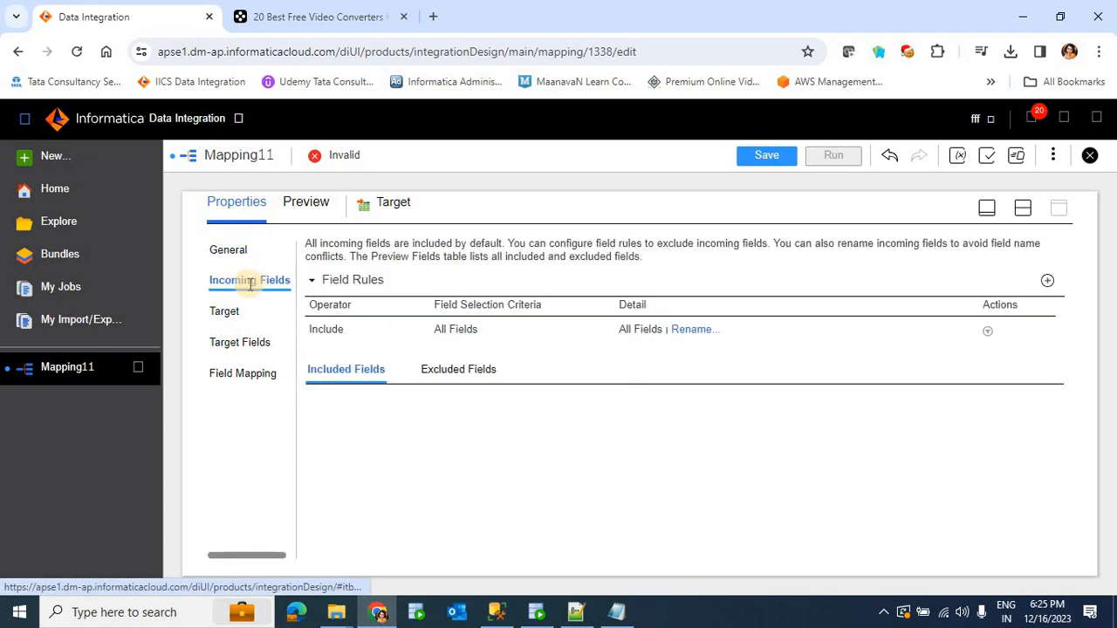
click(226, 311)
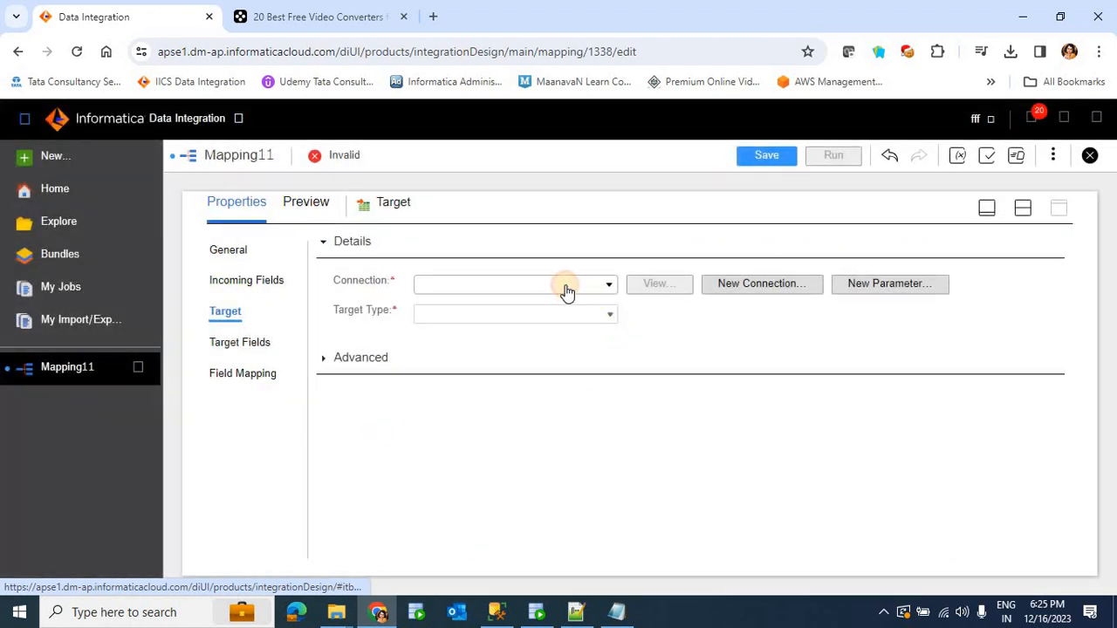
click(567, 288)
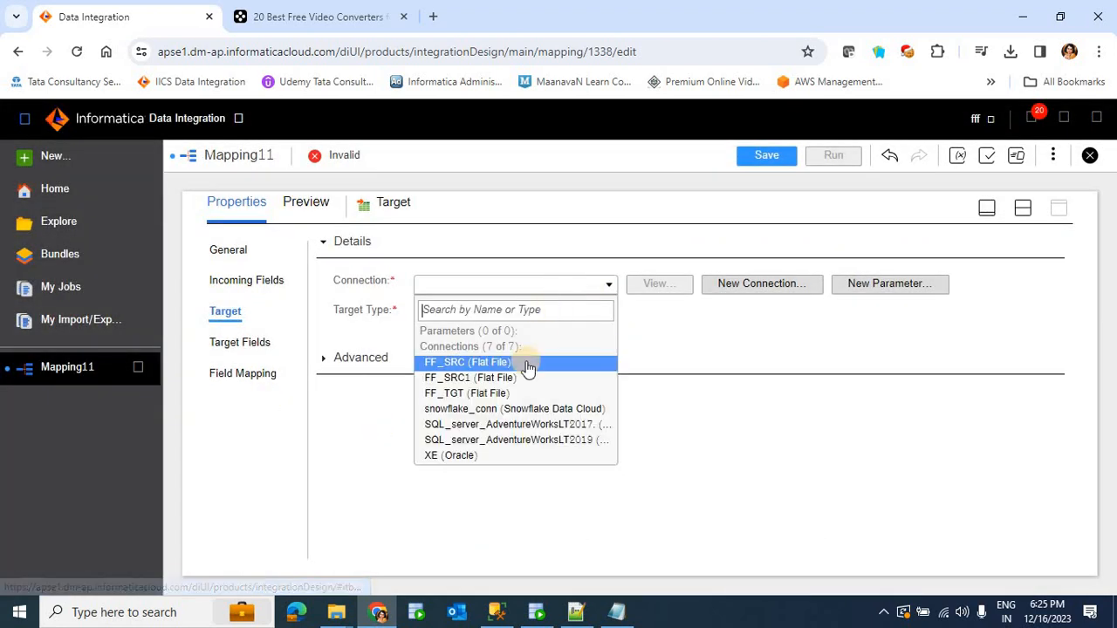
click(495, 452)
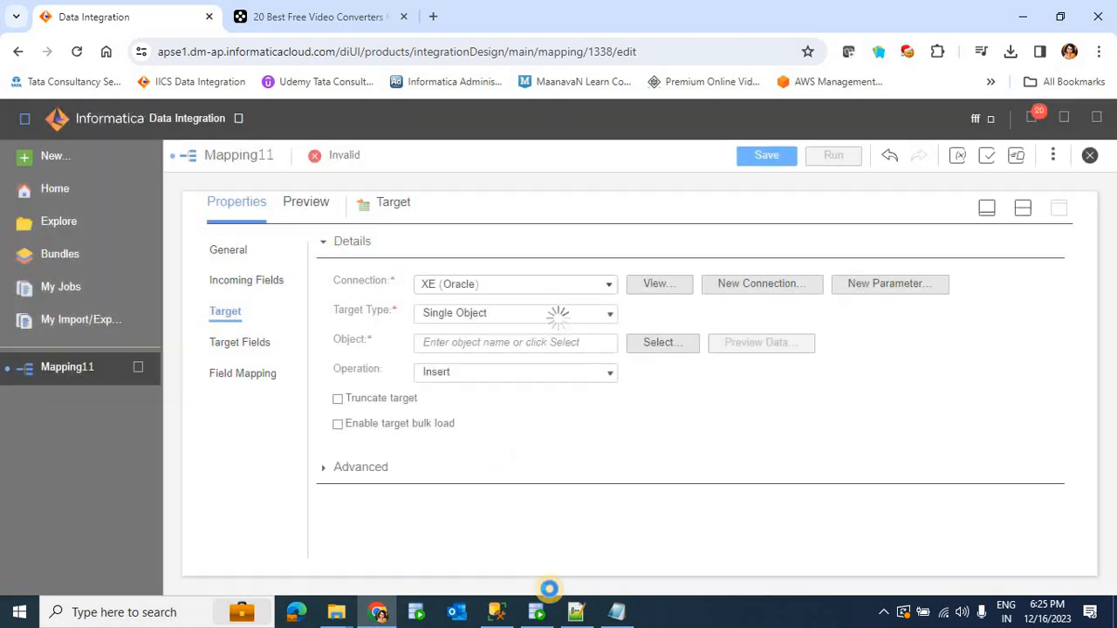
- Switch to Oracle SQL Developer and check the TGT_EMP_SAP and TGT_EMP_ETL table names in the iics_src_test worksheet
click(536, 612)
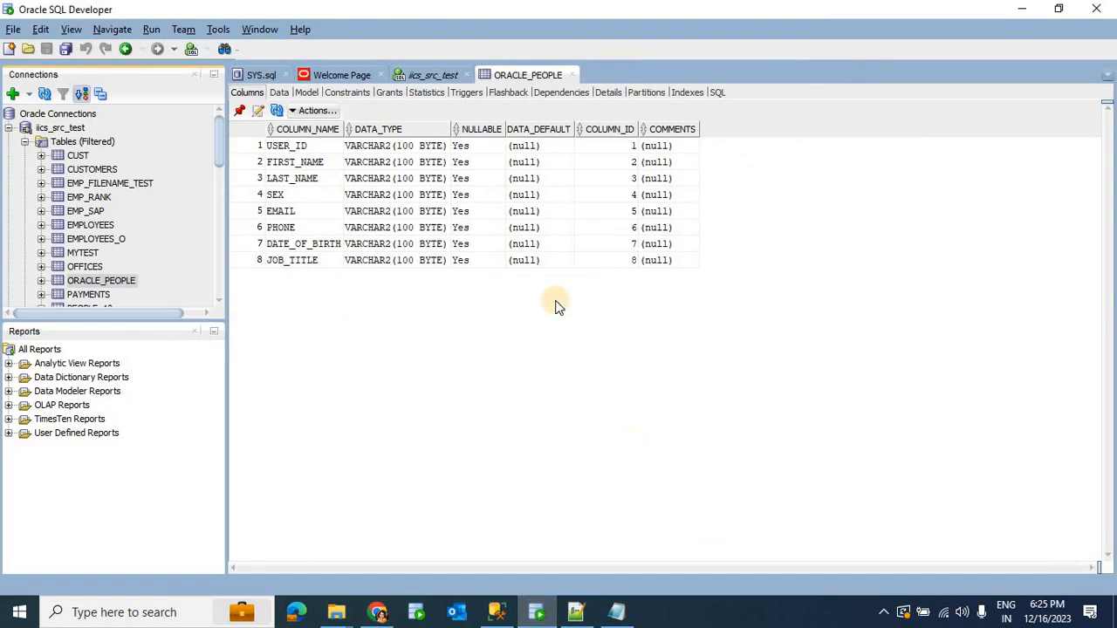
click(428, 75)
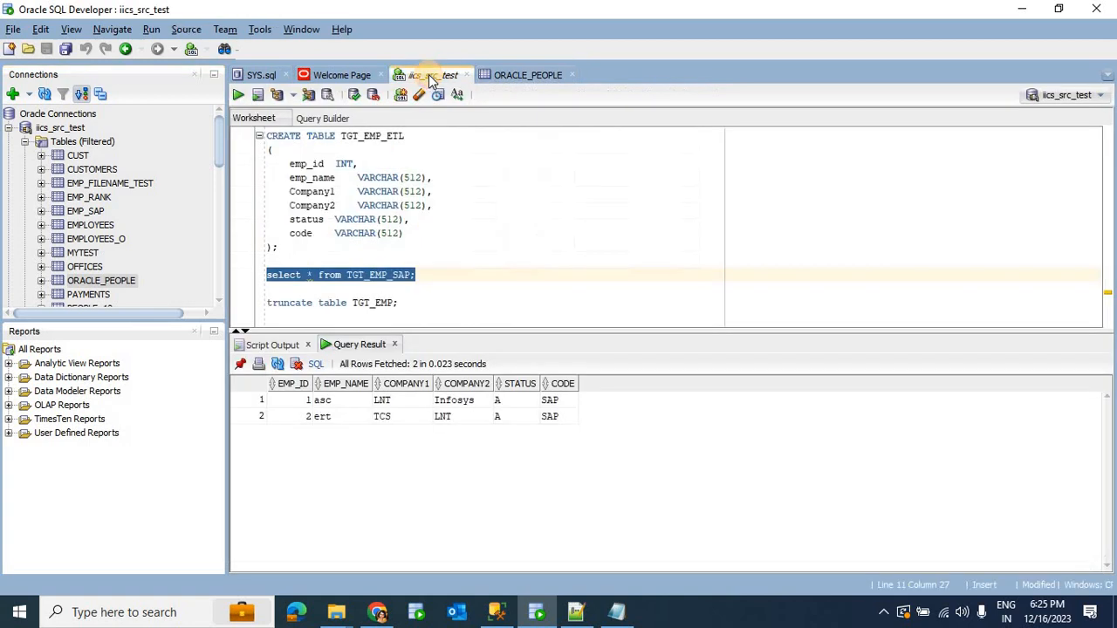
click(423, 137)
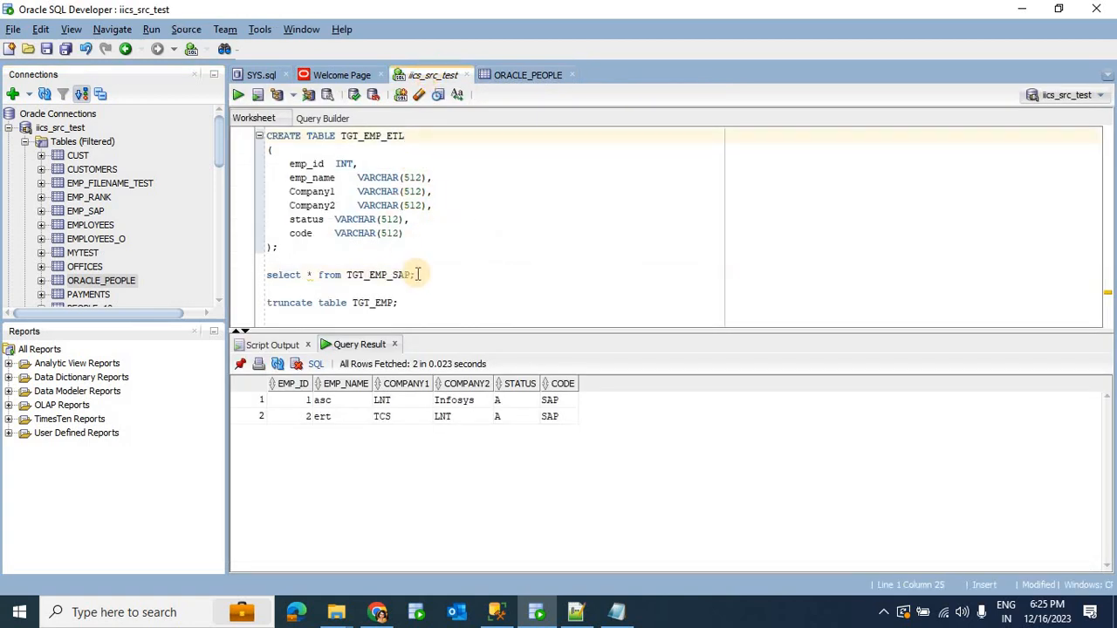
double_click(376, 276)
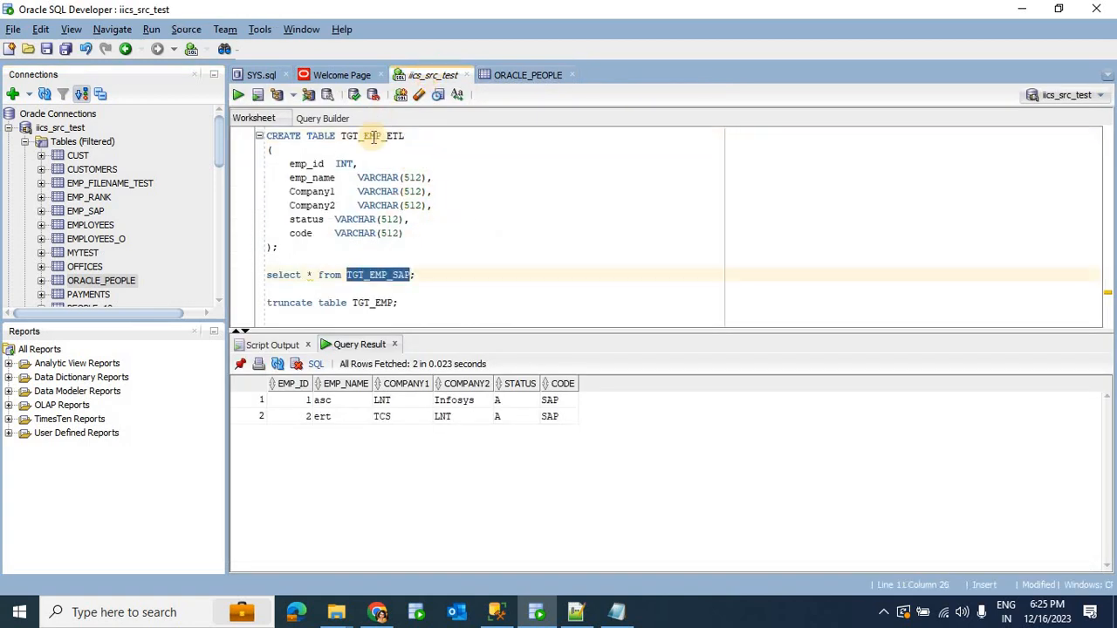
double_click(374, 137)
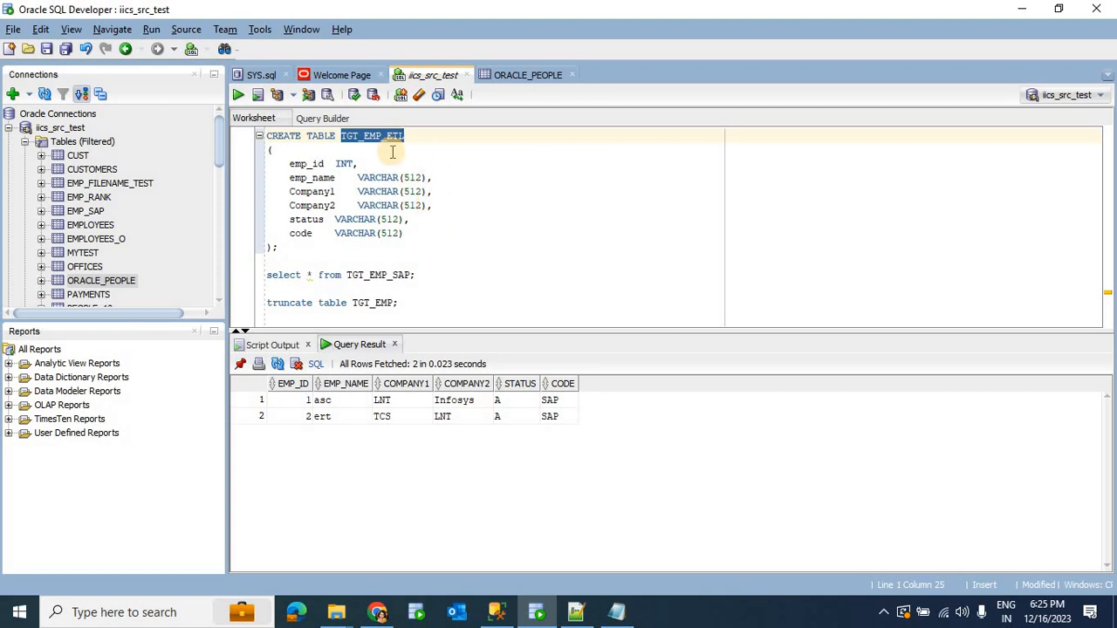
click(452, 234)
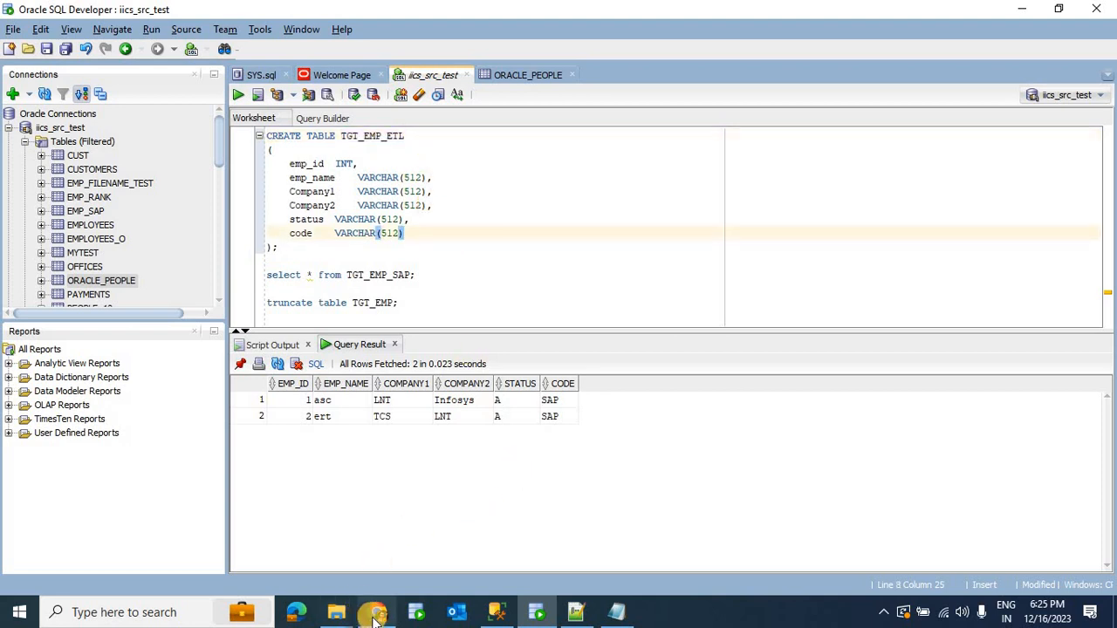
- Switch back to Informatica Data Integration and choose the existing TGT_EMP_SAP table as the Target's object
mouse_move(376, 615)
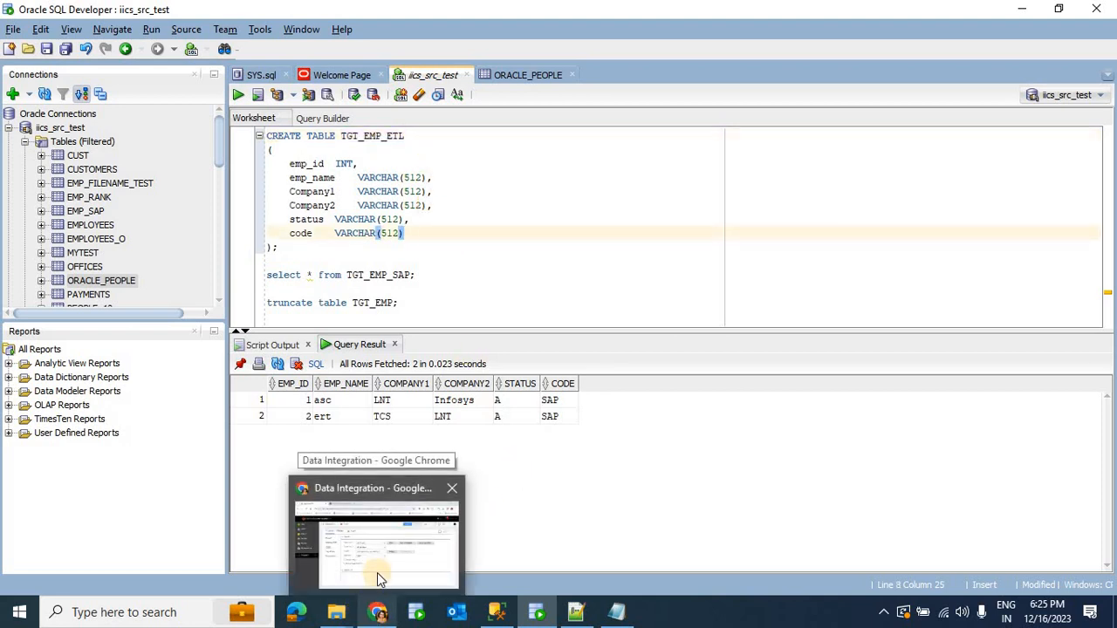
click(414, 572)
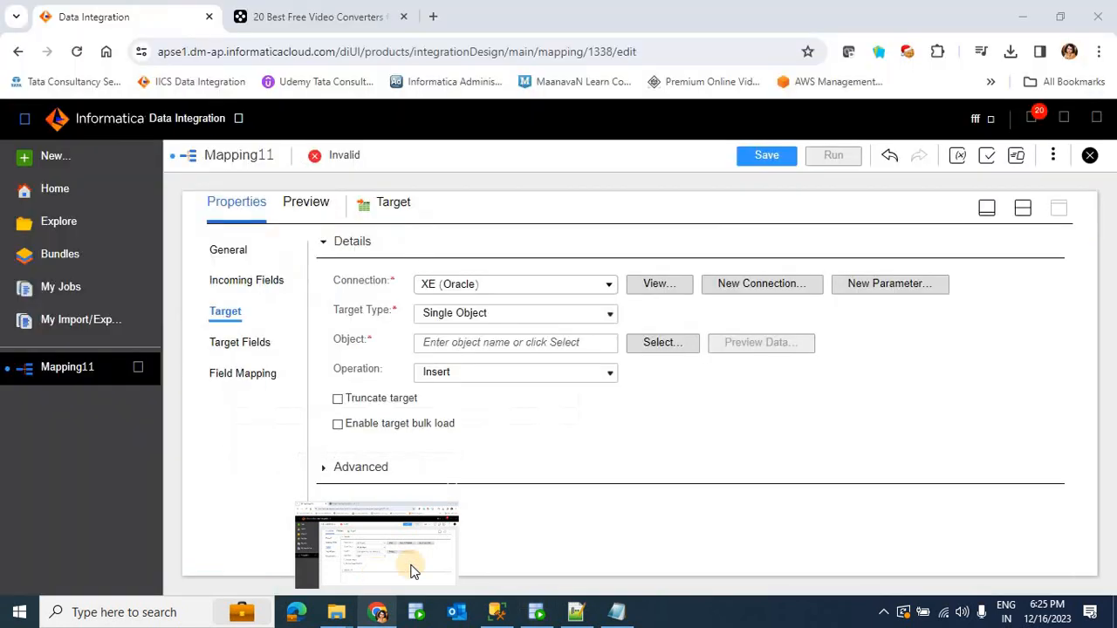
click(648, 350)
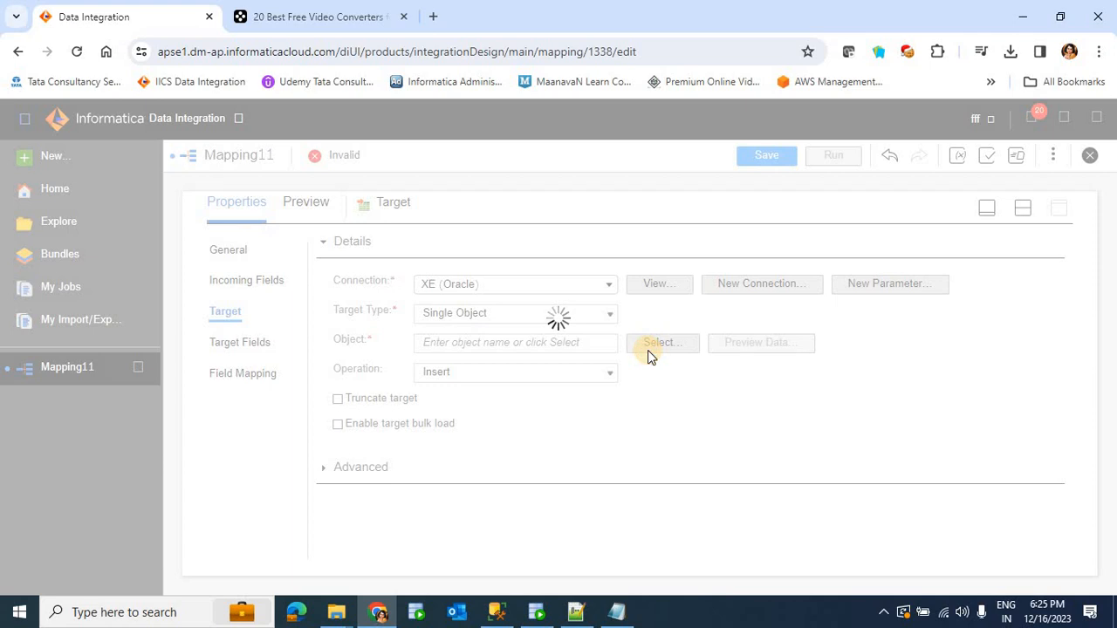
scroll(598, 436, down, 5)
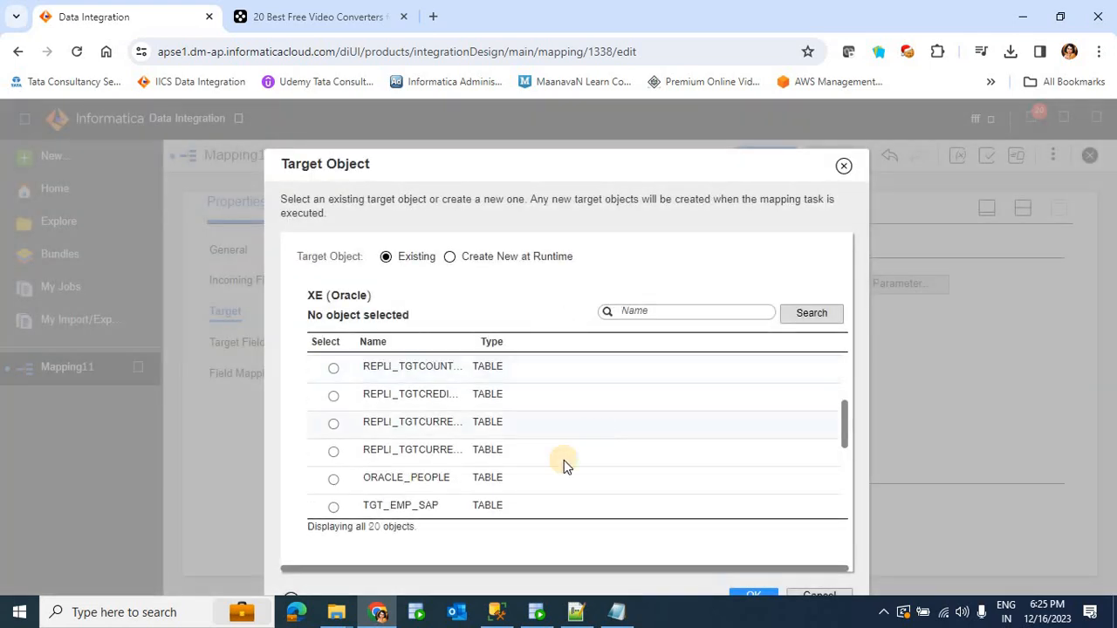
click(430, 508)
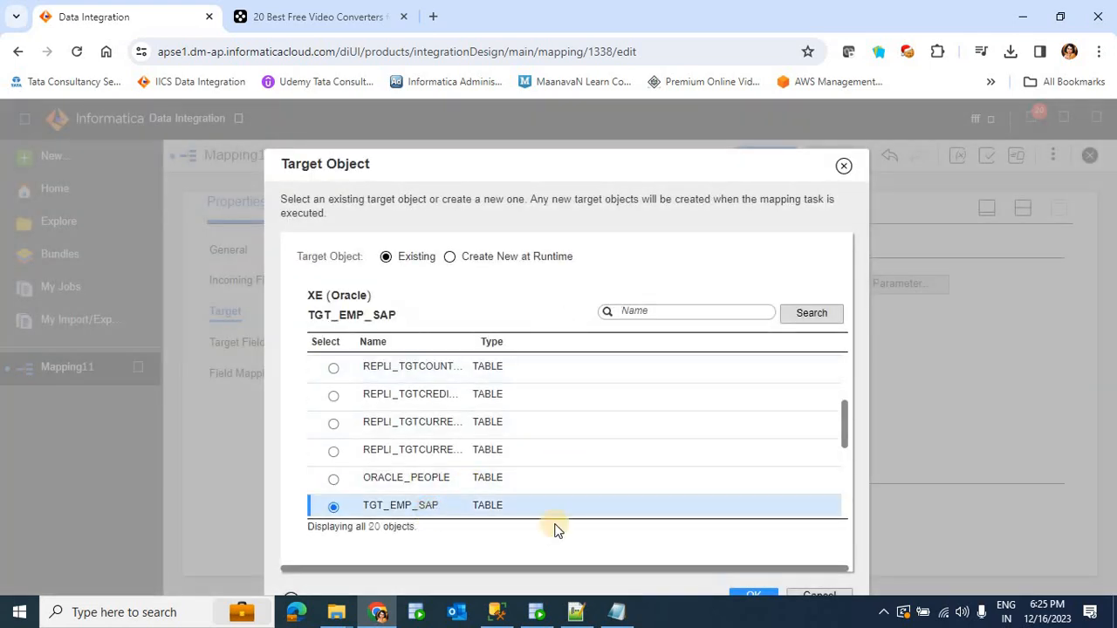
click(754, 591)
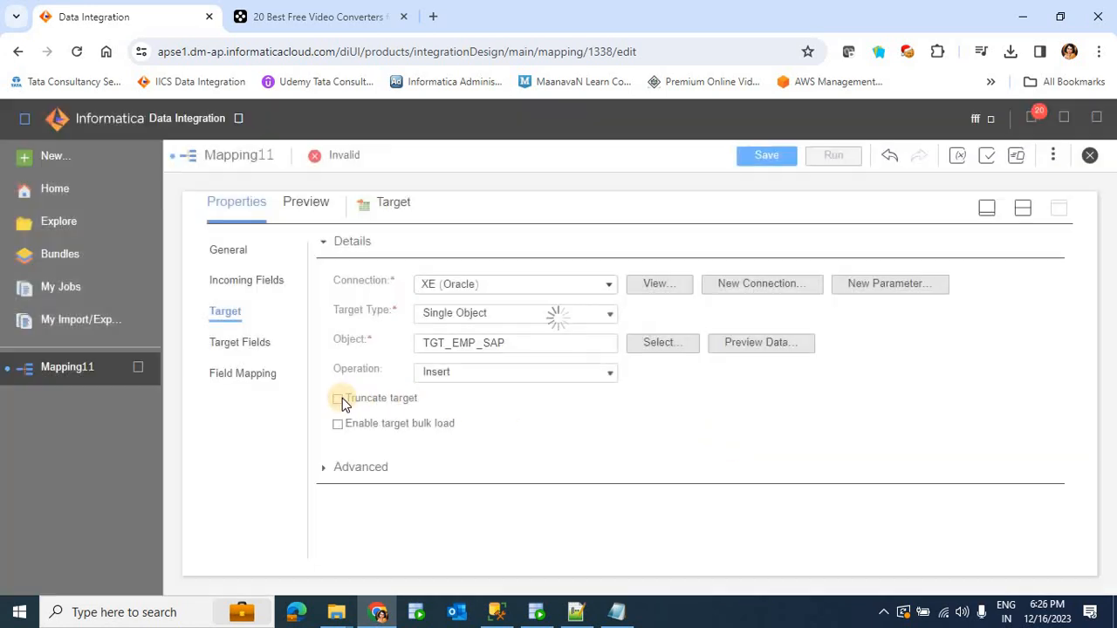
- Enable target truncation for the TGT_EMP_SAP Target and save the mapping
click(340, 399)
click(763, 154)
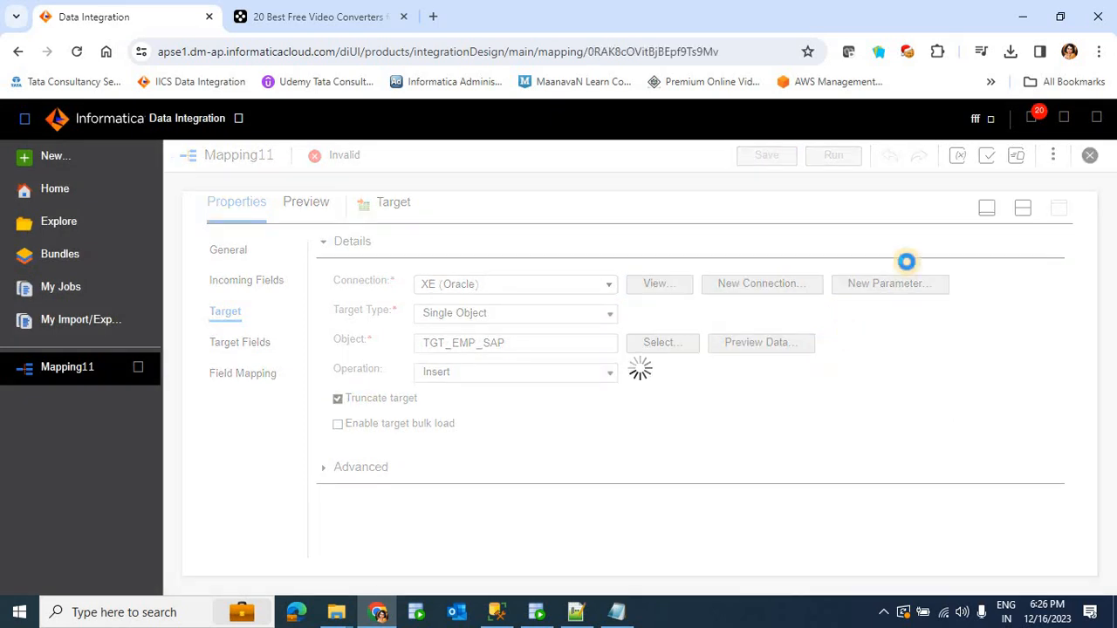
click(986, 208)
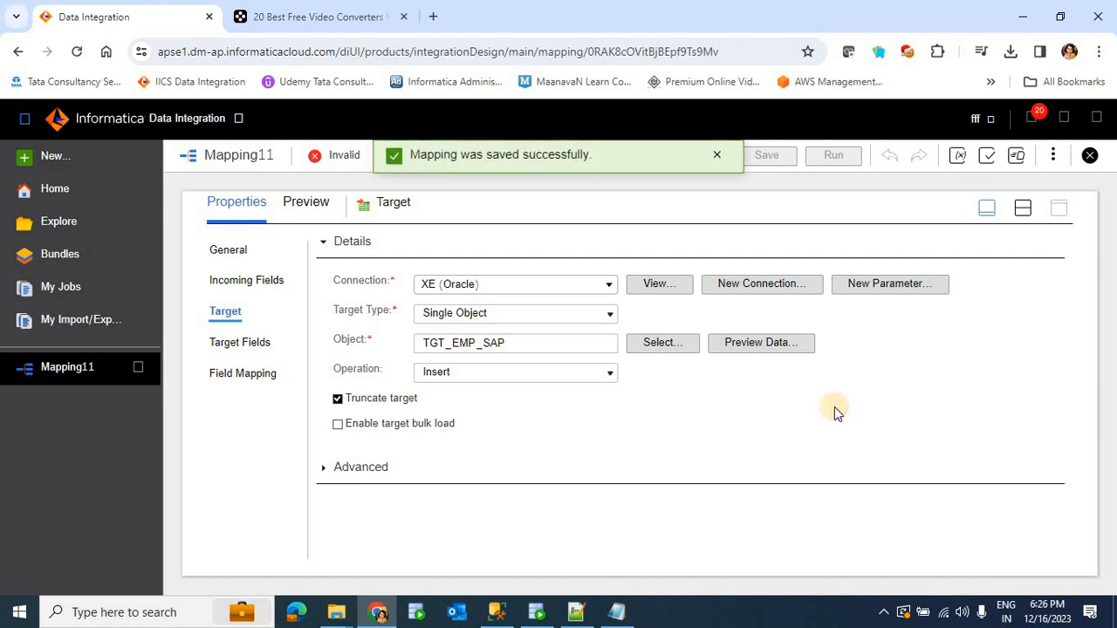
- Open Target1's properties and set its connection to XE (Oracle)
click(797, 398)
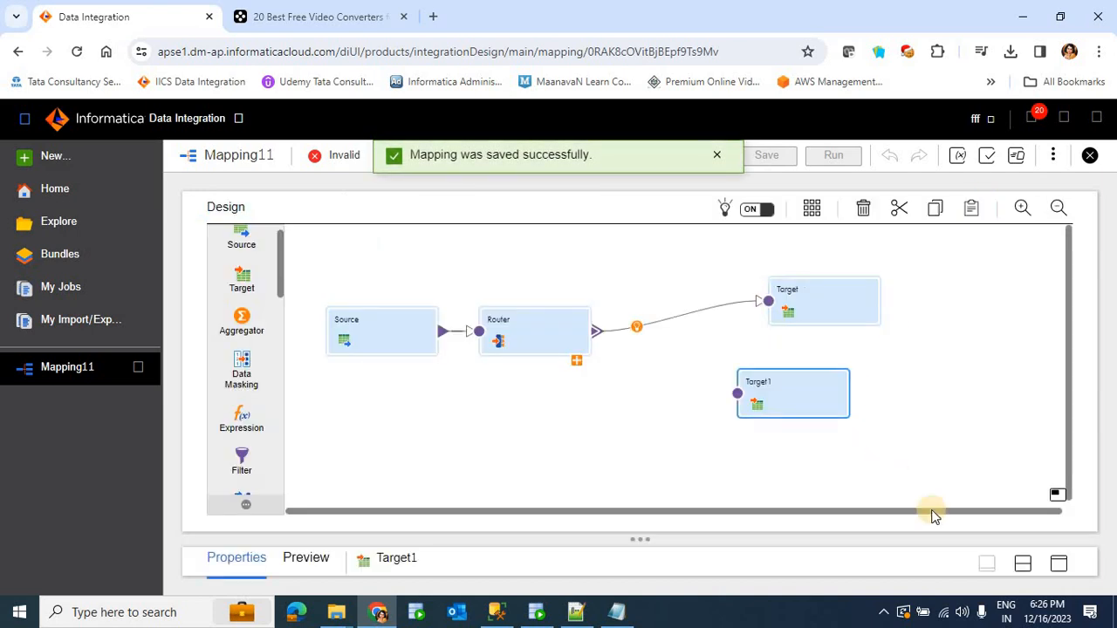
click(1057, 566)
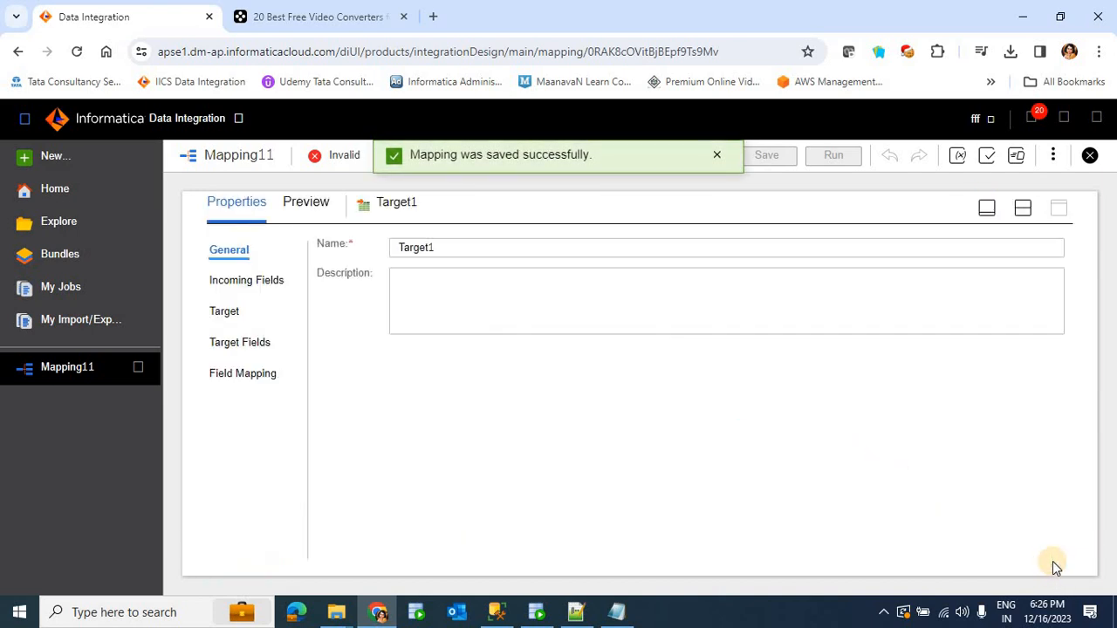
click(237, 283)
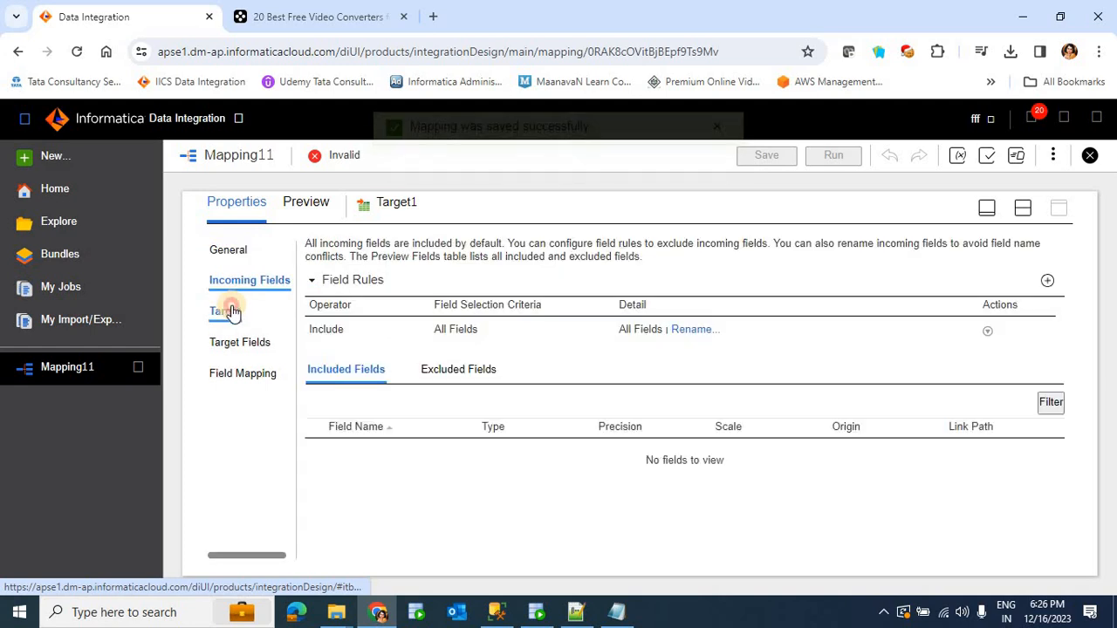
click(230, 308)
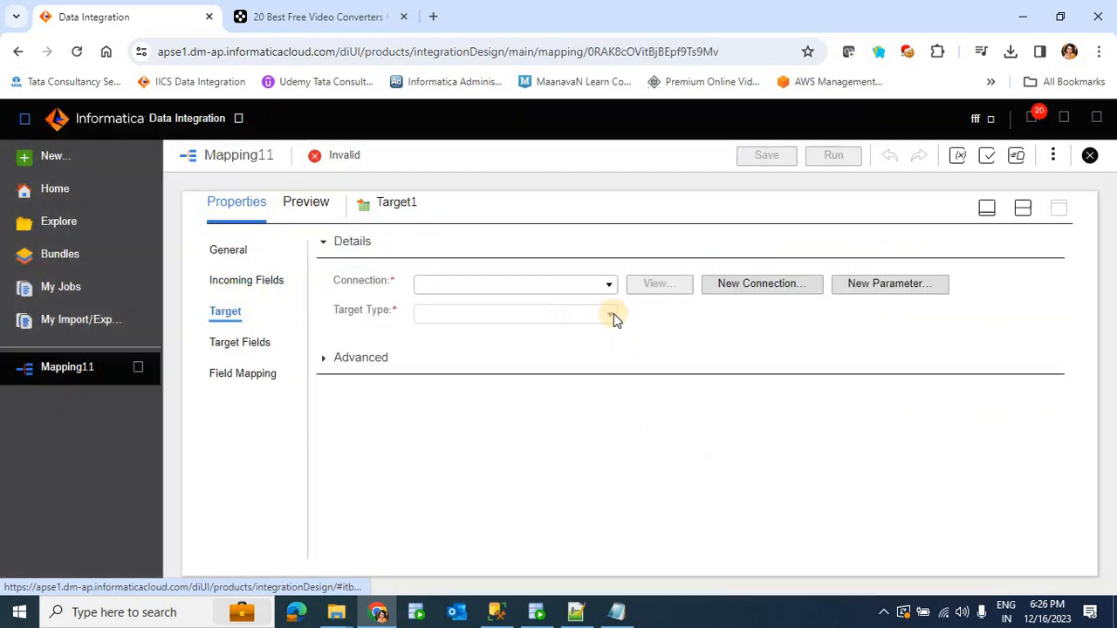
click(589, 296)
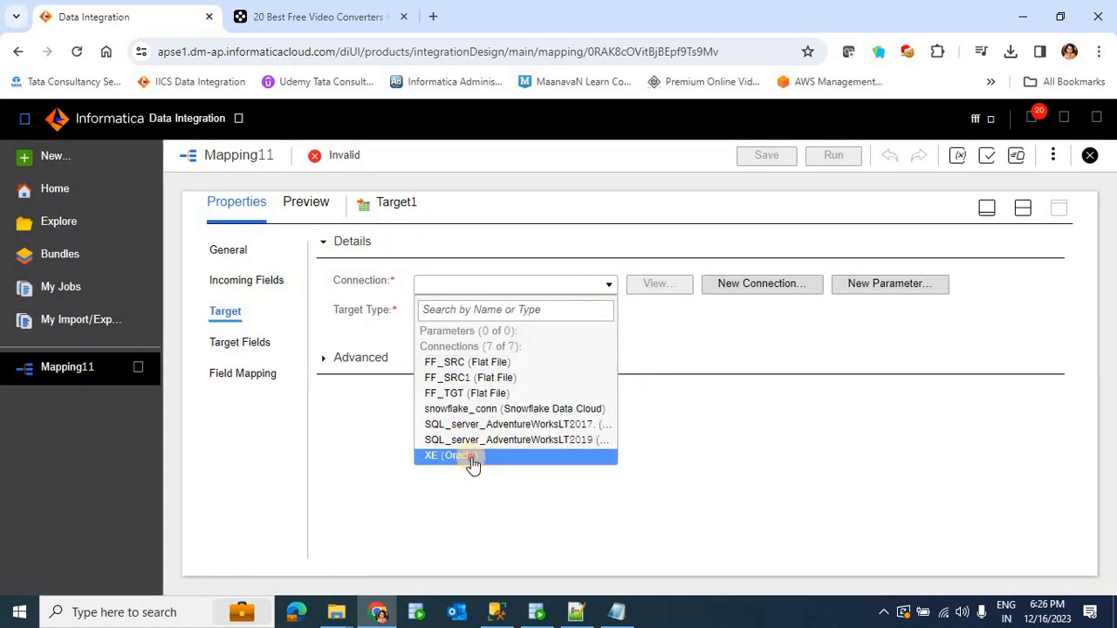
click(467, 455)
- Choose the existing TGT_EMP_ETL table as Target1's object and check its field mapping
click(636, 343)
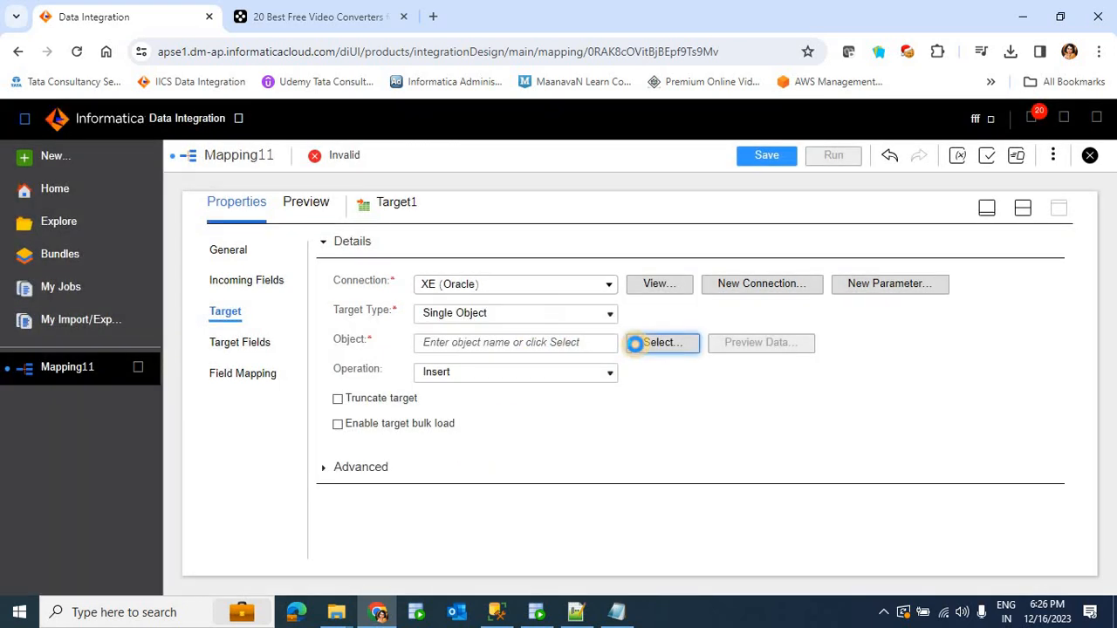
scroll(484, 450, down, 5)
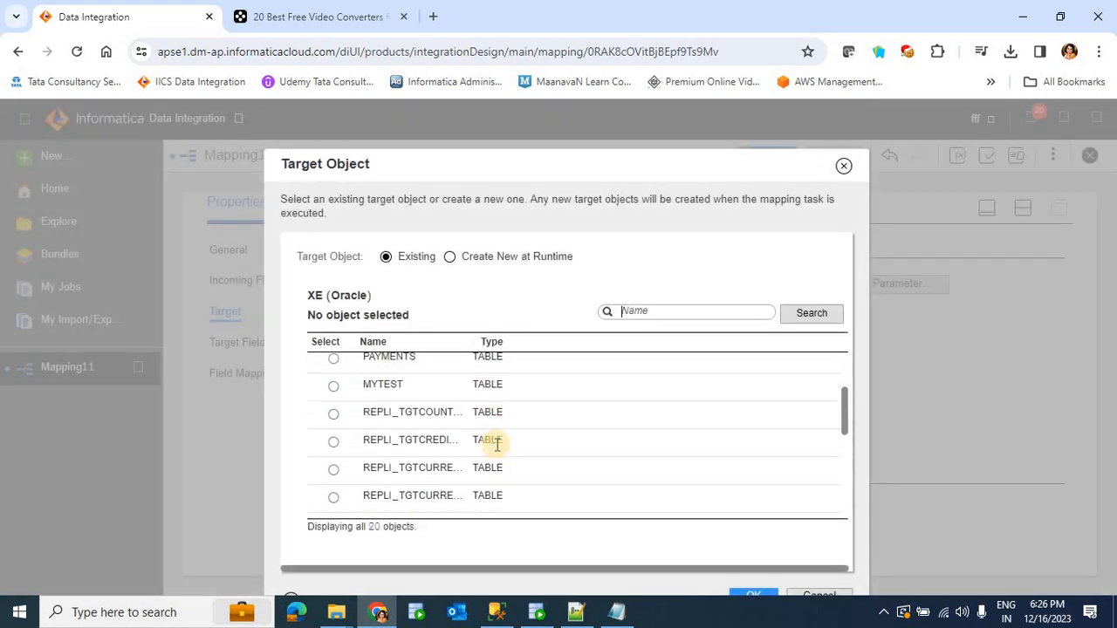
scroll(493, 450, down, 4)
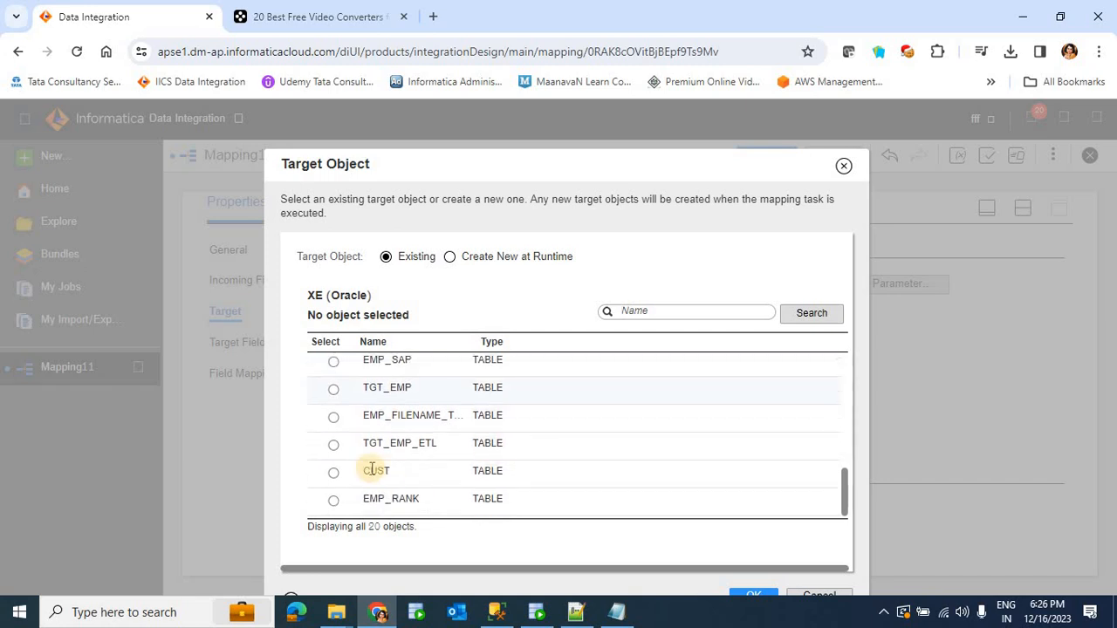
click(385, 447)
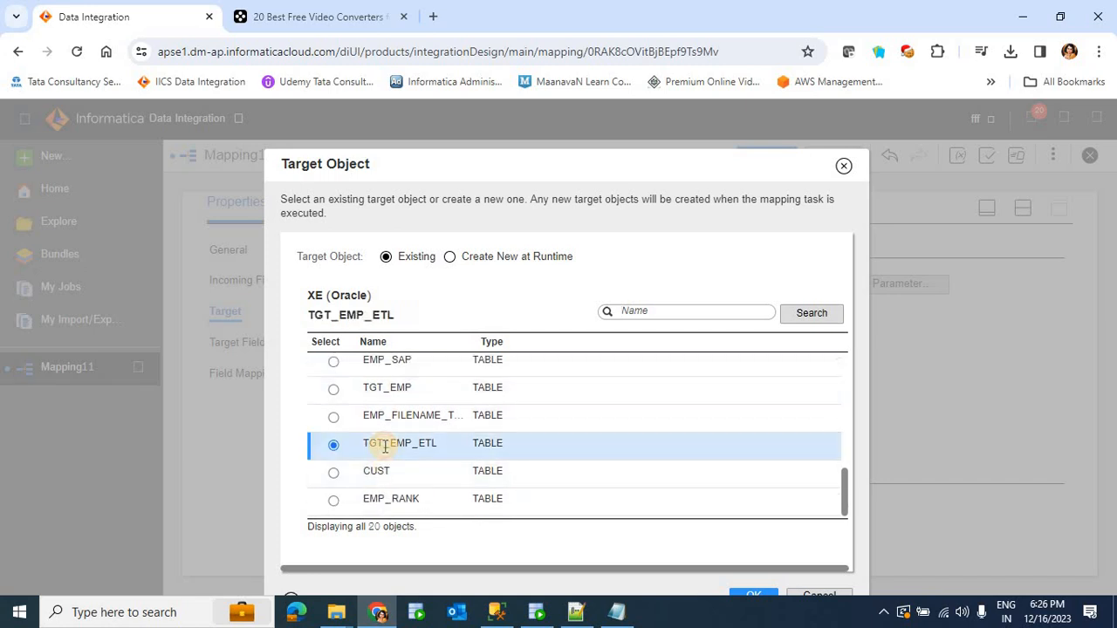
click(760, 594)
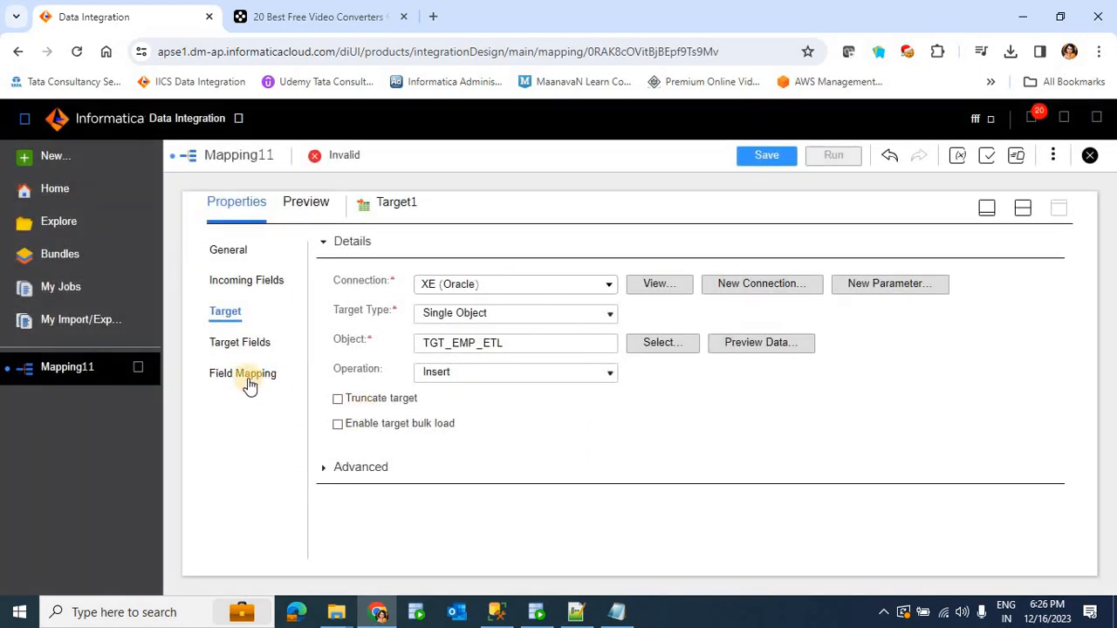
click(248, 376)
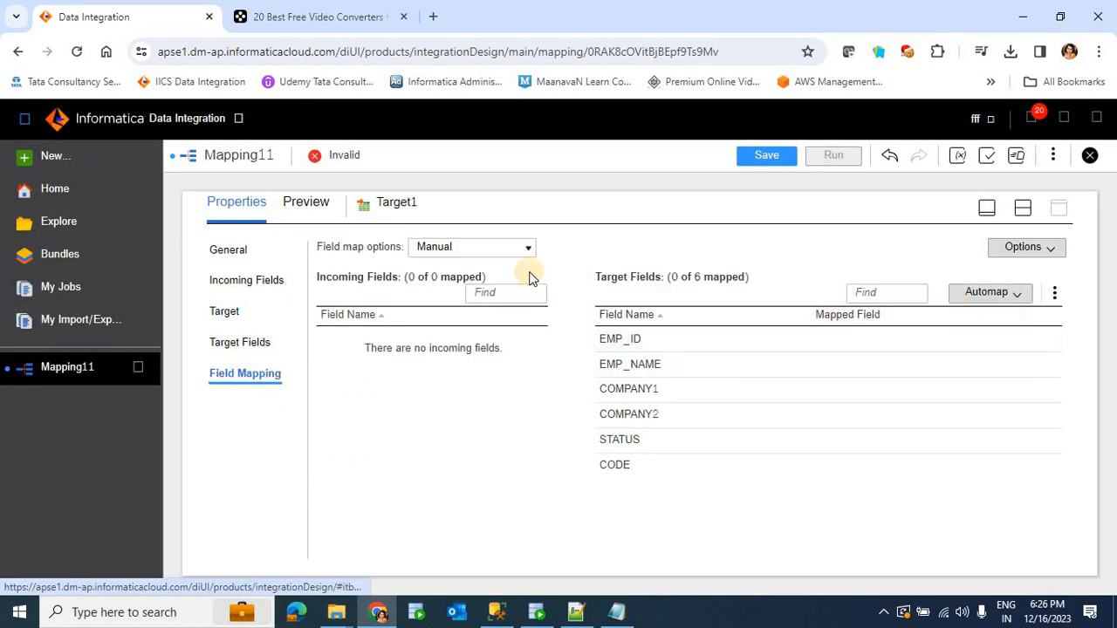
click(988, 209)
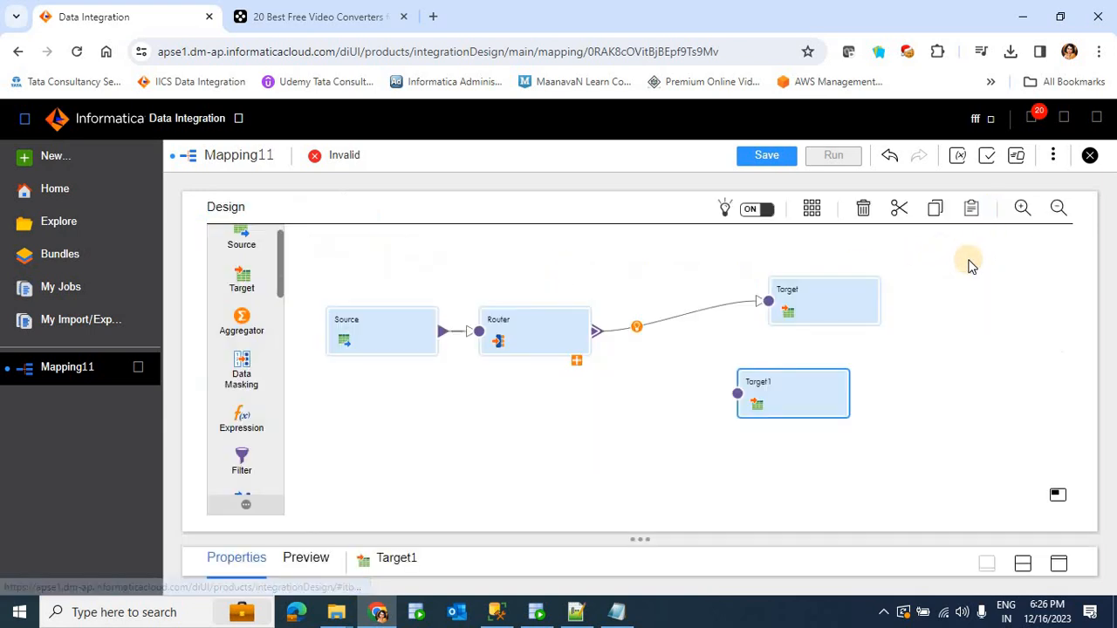
- Replace the Router's DEFAULT1 link to the Target with one from the SAP group, and link NewGroup1 to Target1
click(577, 362)
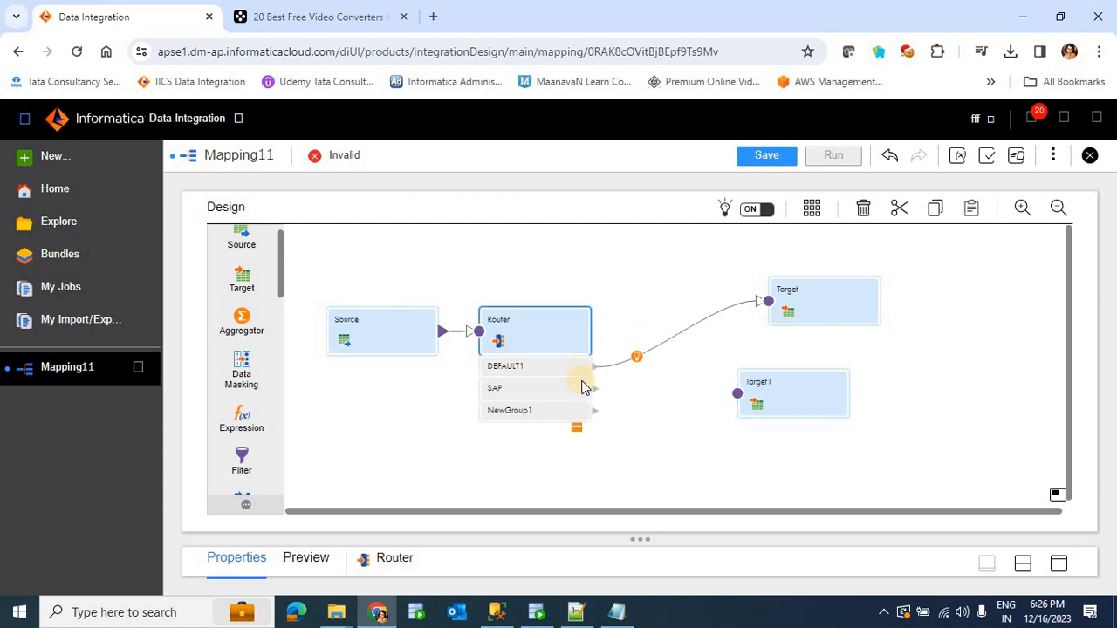
click(659, 347)
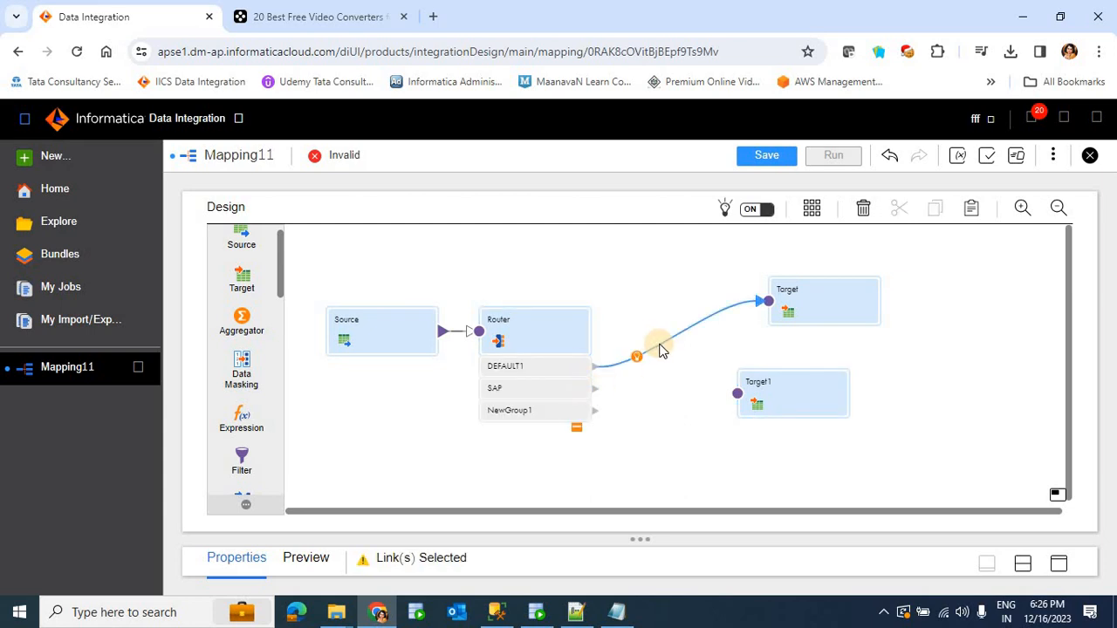
key(Delete)
drag(593, 390, 768, 301)
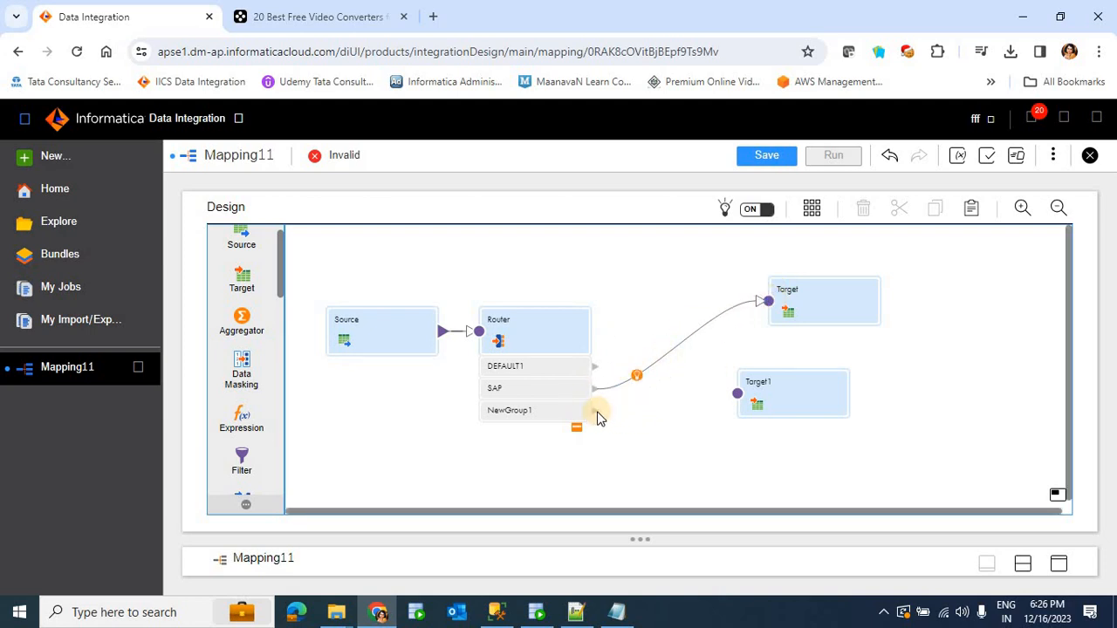
mouse_move(598, 415)
mouse_down()
mouse_move(729, 410)
mouse_move(738, 398)
mouse_up()
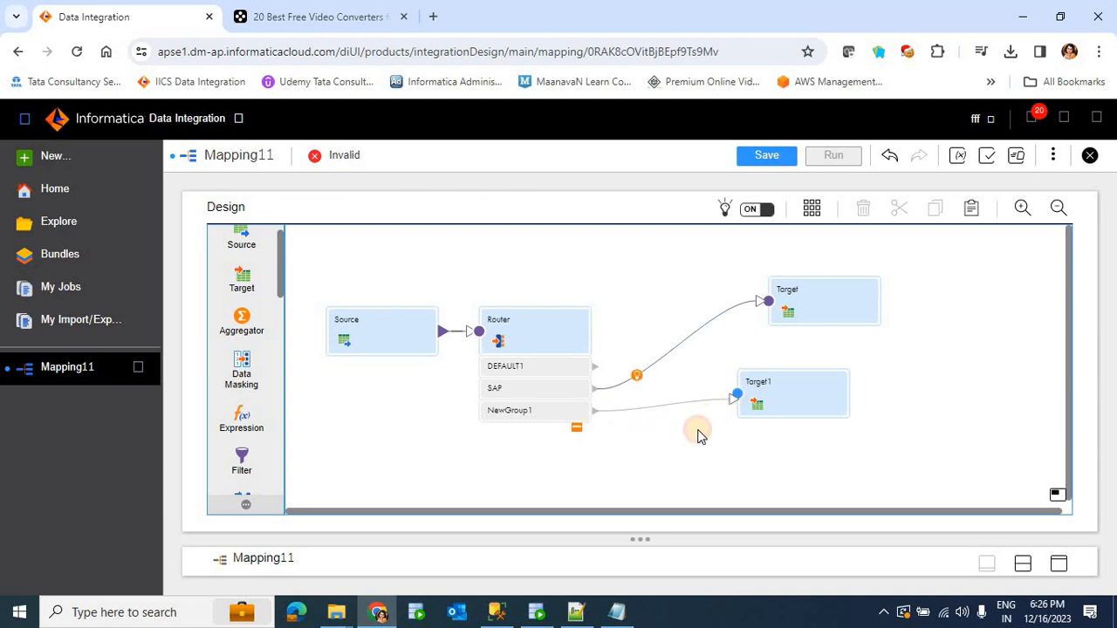
- Rename the Router's output group with the condition code='ETL' from NewGroup1 to ETL
click(554, 341)
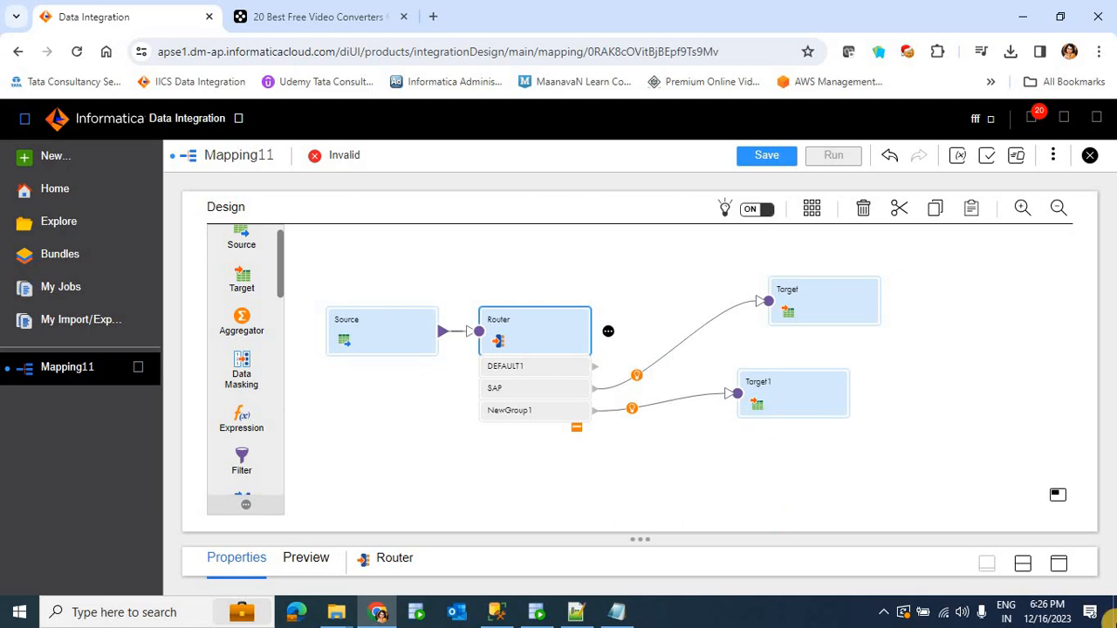
click(1058, 564)
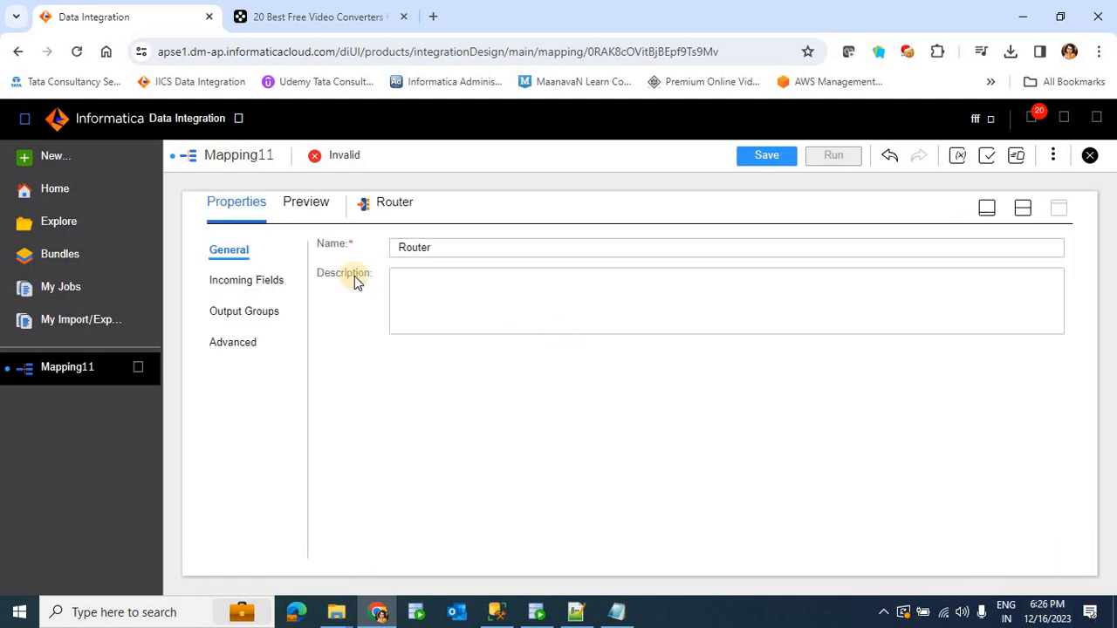
click(232, 315)
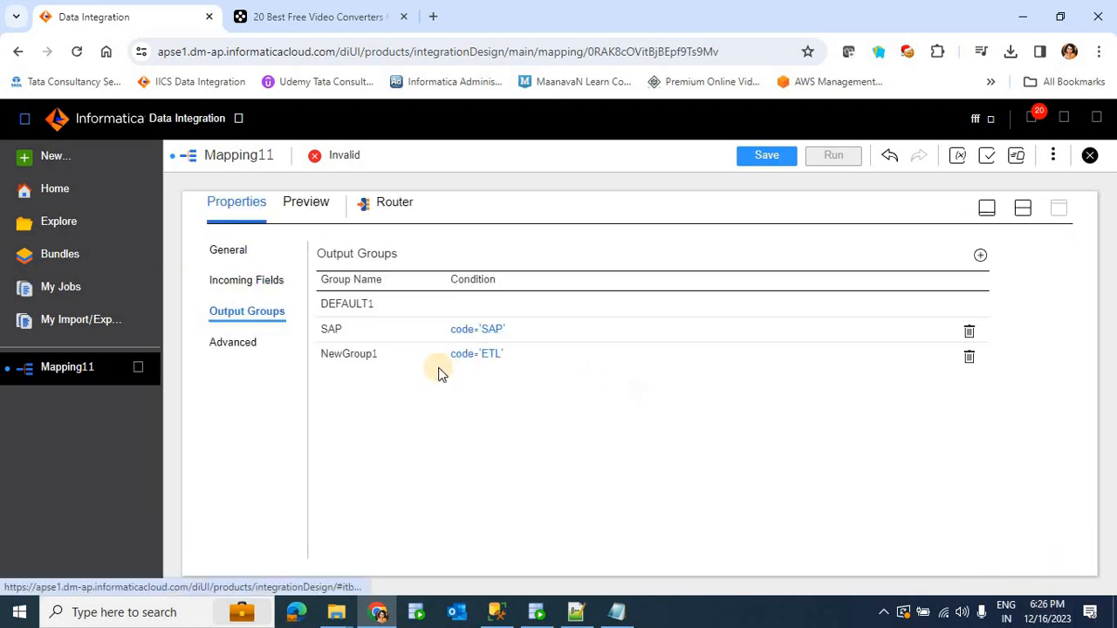
click(377, 355)
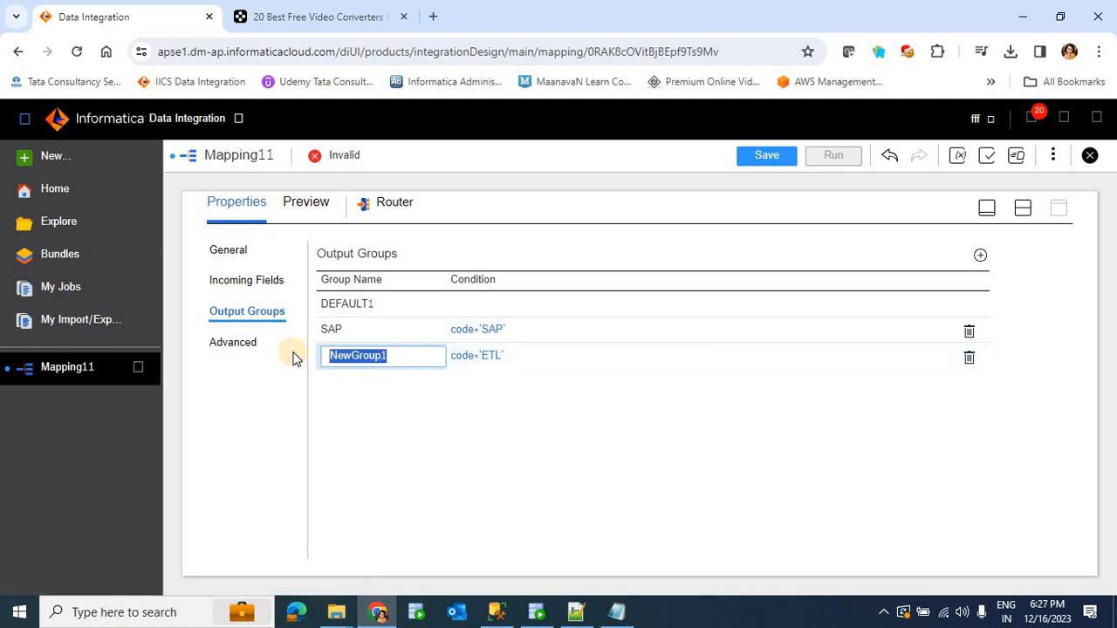
text(ETL)
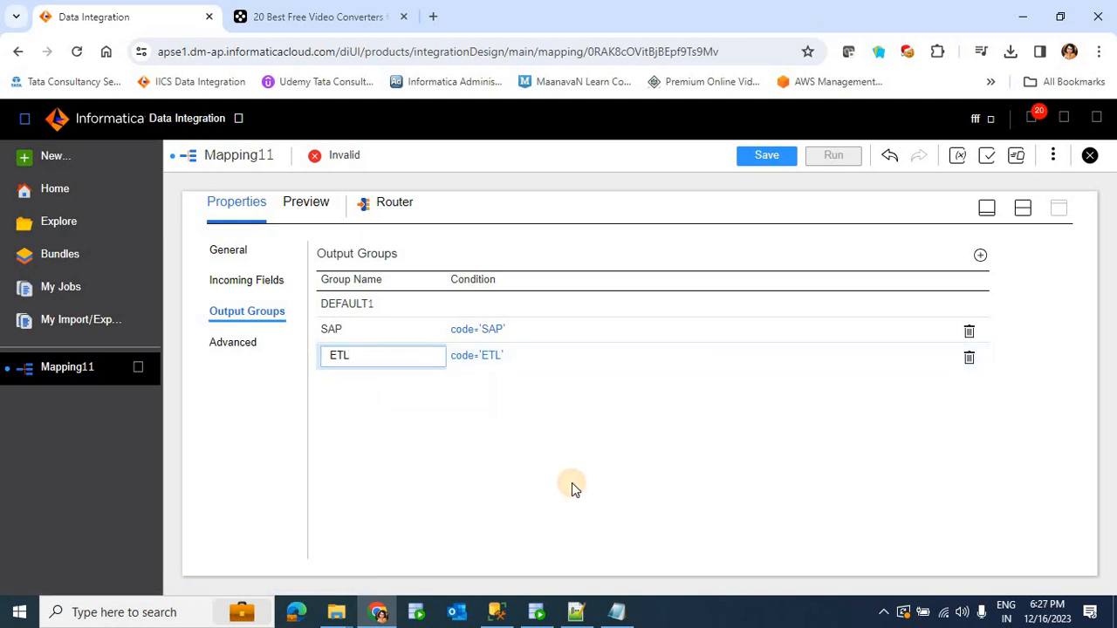
click(567, 365)
click(569, 424)
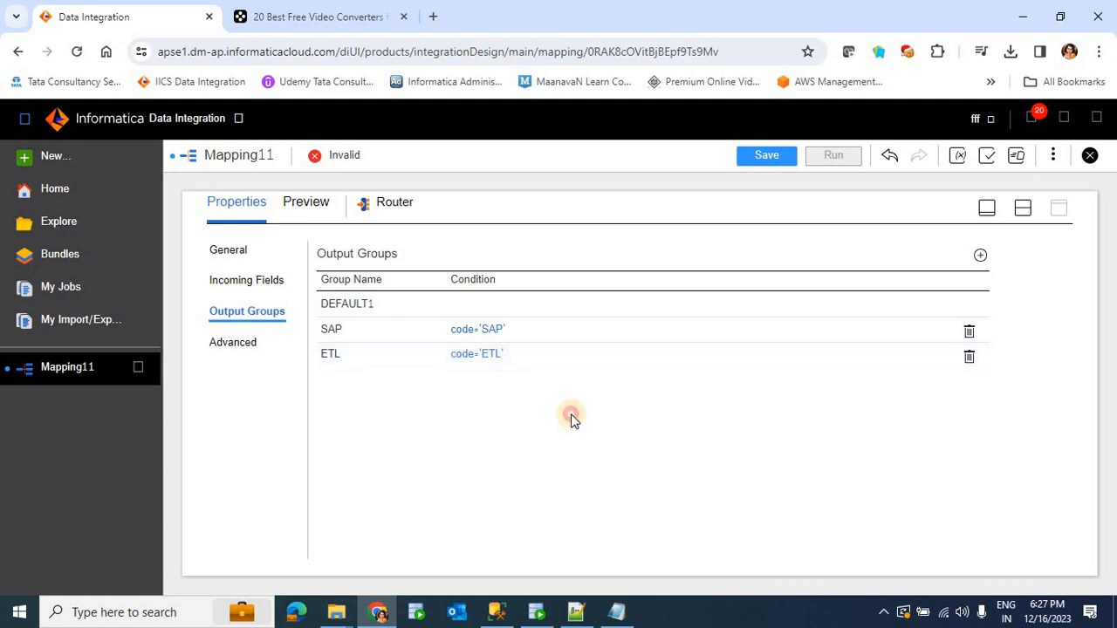
click(985, 213)
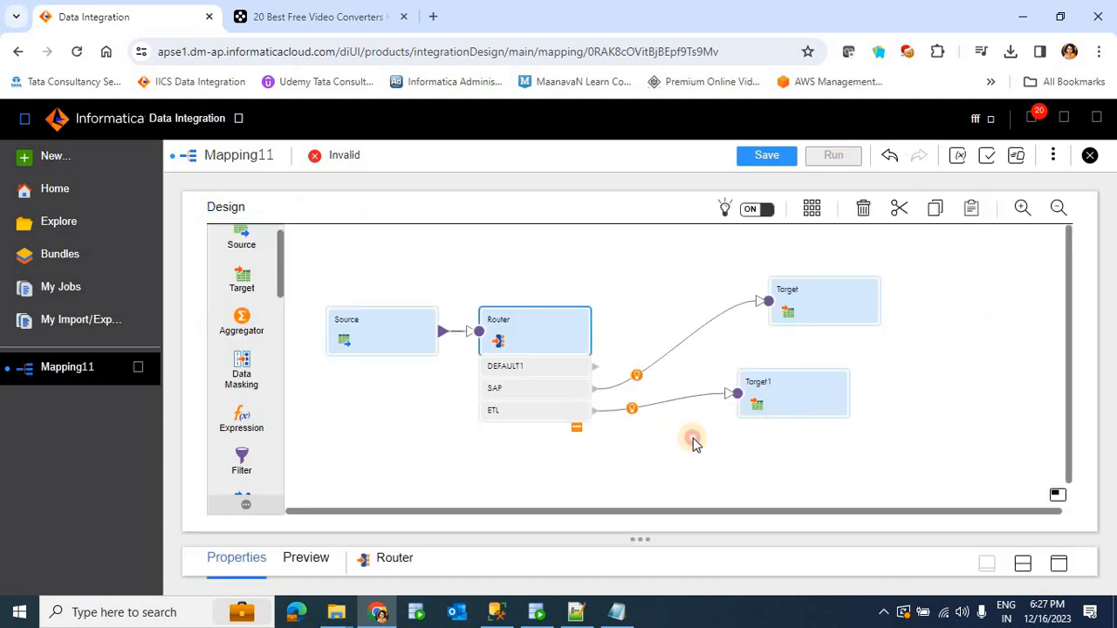
- Set Target1's field map option to Automatic
click(777, 404)
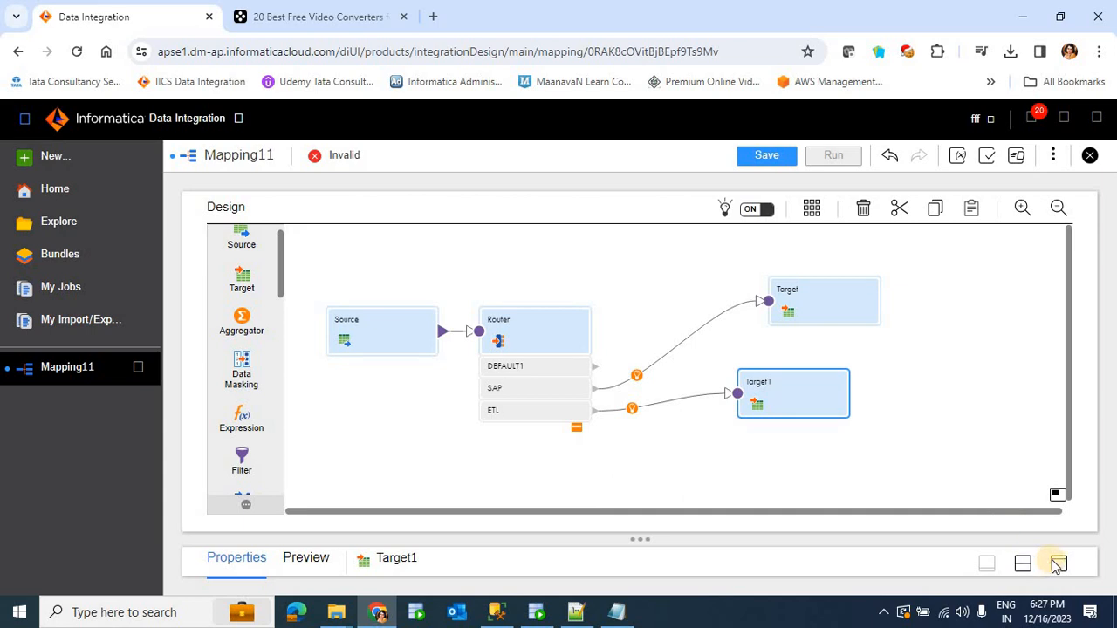
click(1058, 564)
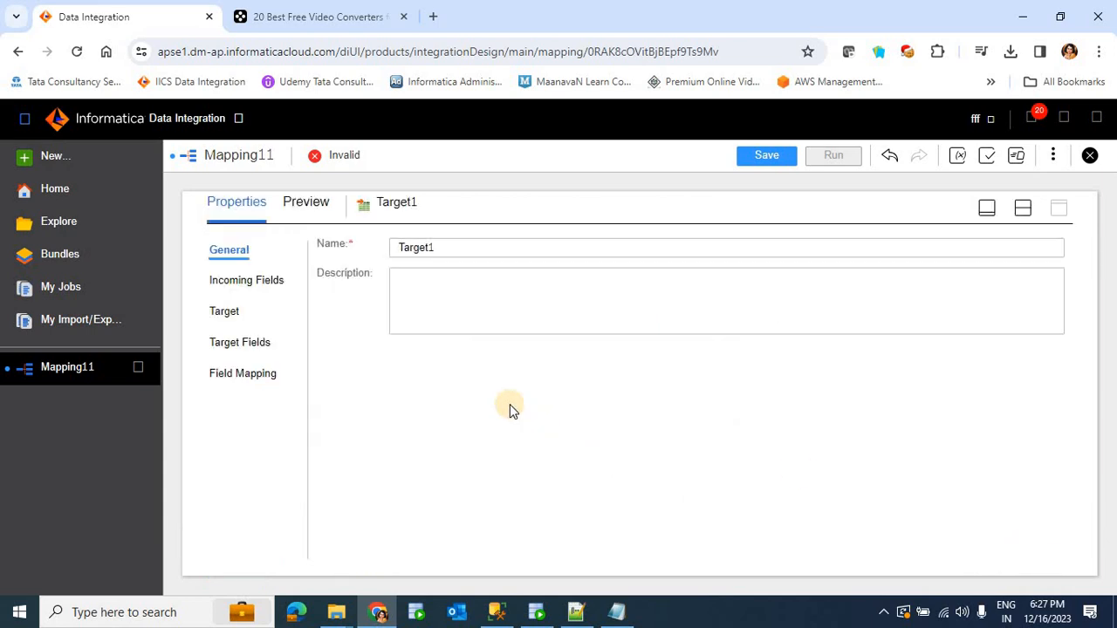
click(258, 373)
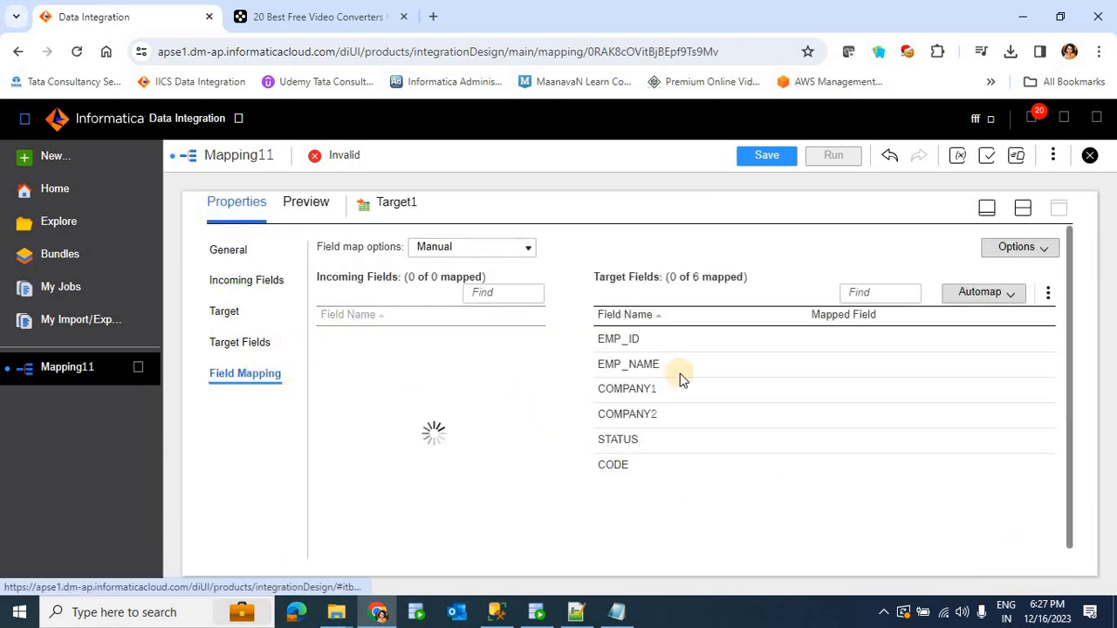
click(476, 251)
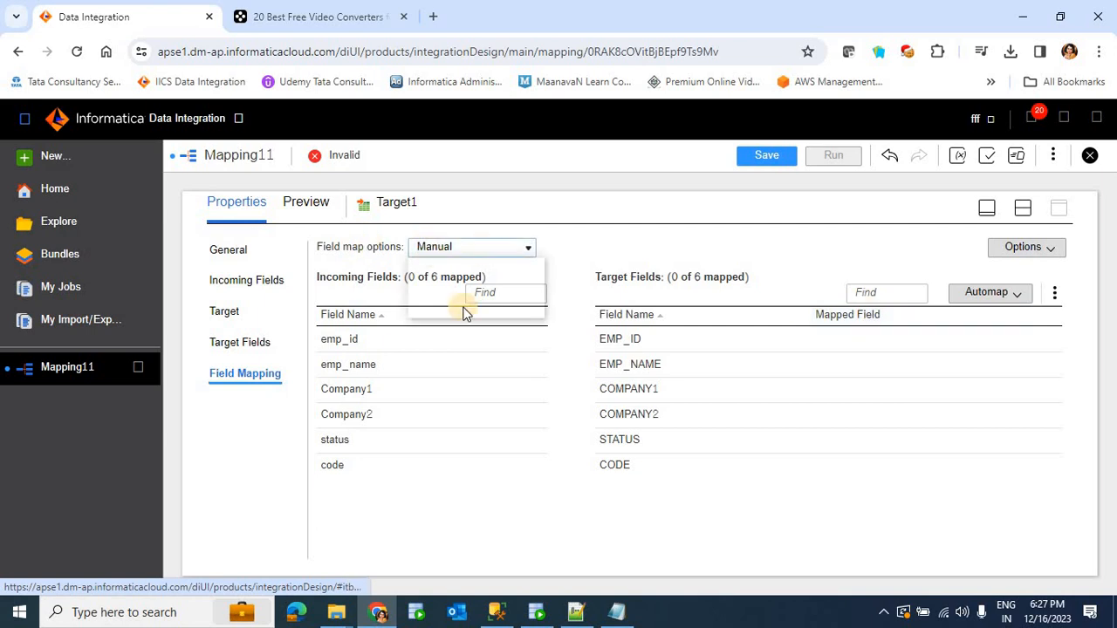
click(467, 278)
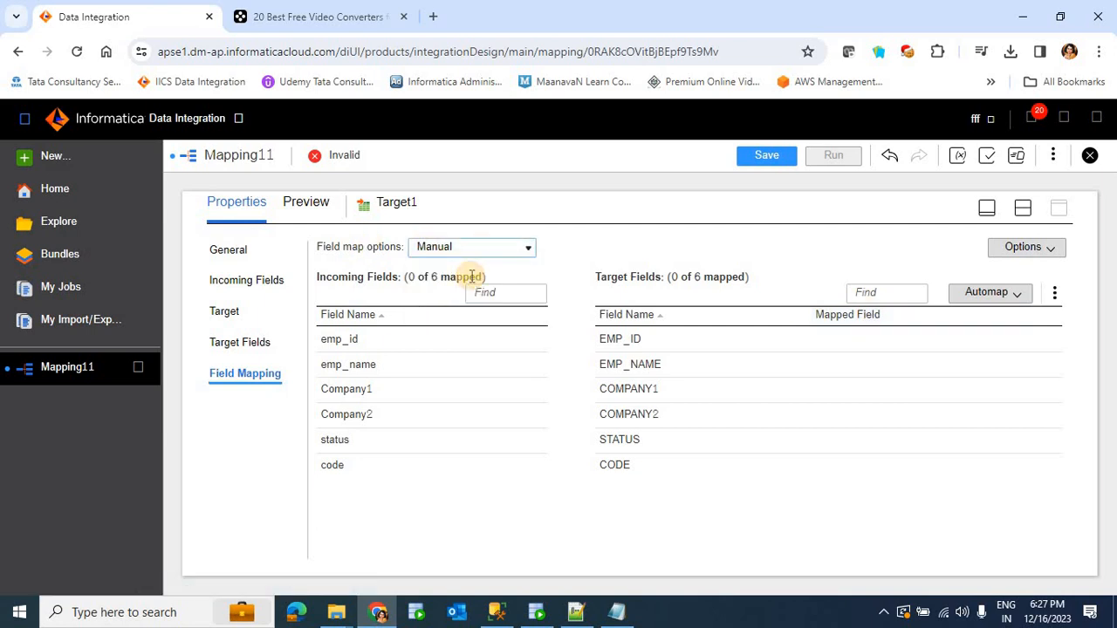
click(989, 213)
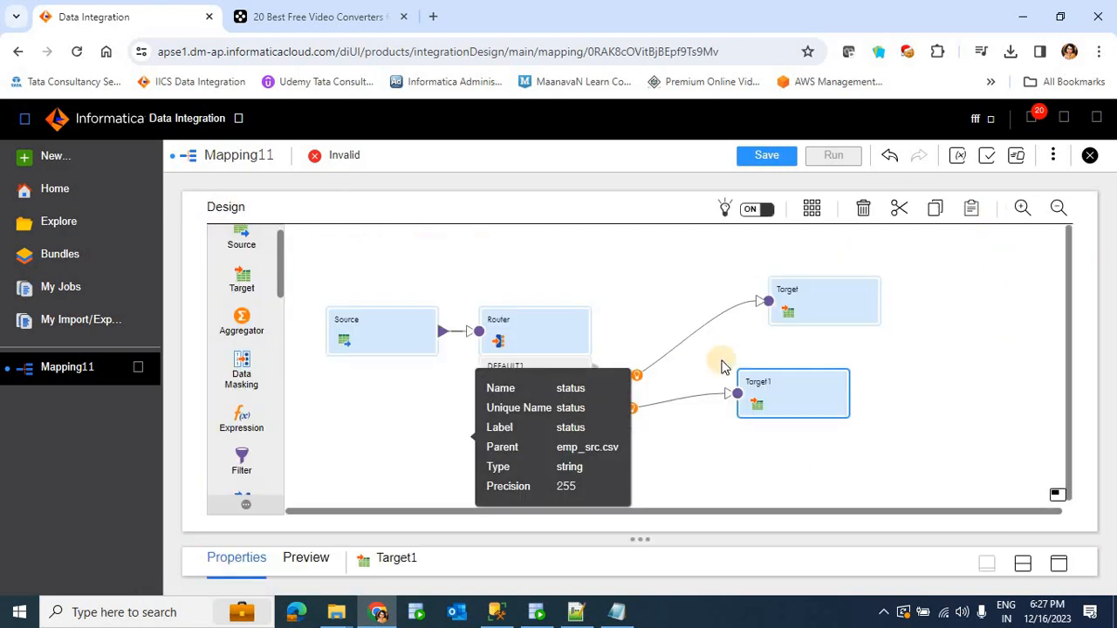
- Review the object and fields of the Target linked to SAP, set its field map option to Automatic, and save the mapping
click(830, 327)
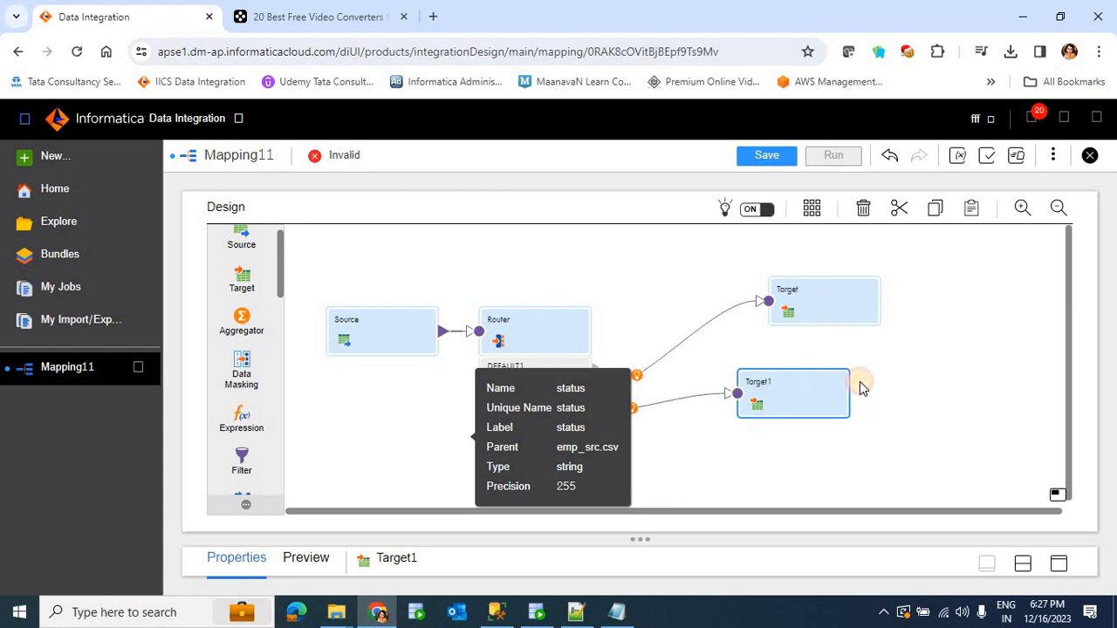
click(1058, 564)
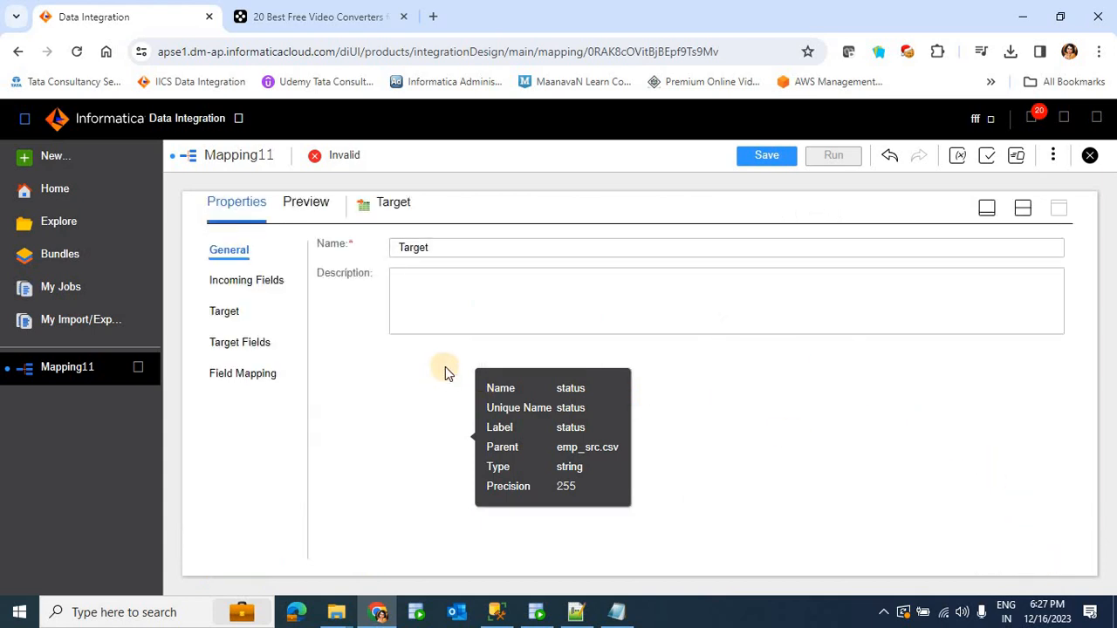
click(224, 311)
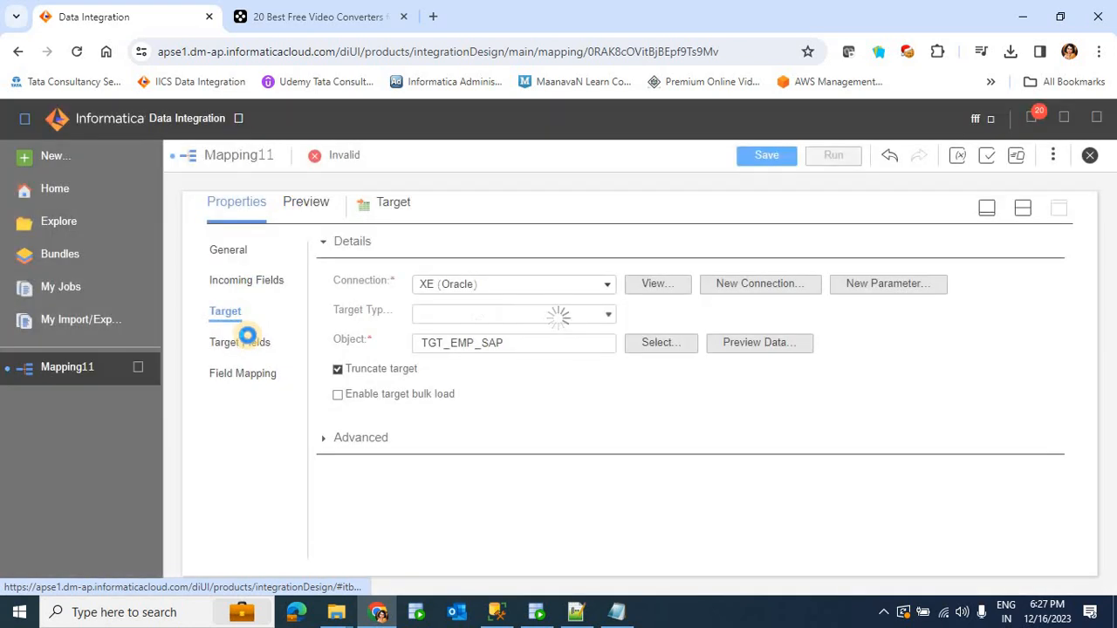
click(240, 348)
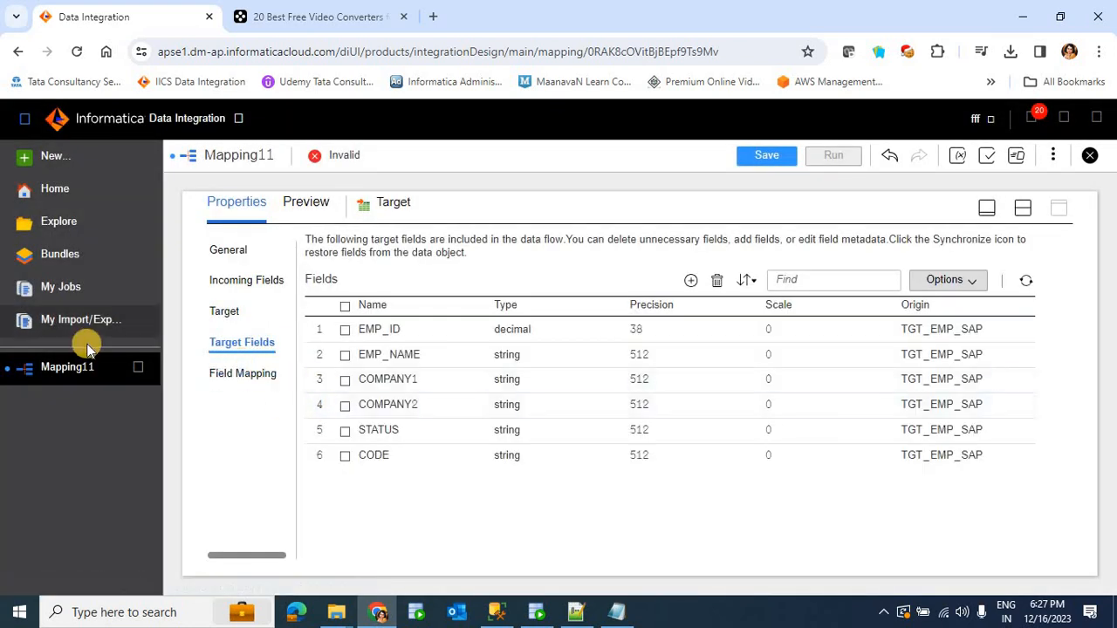
click(241, 375)
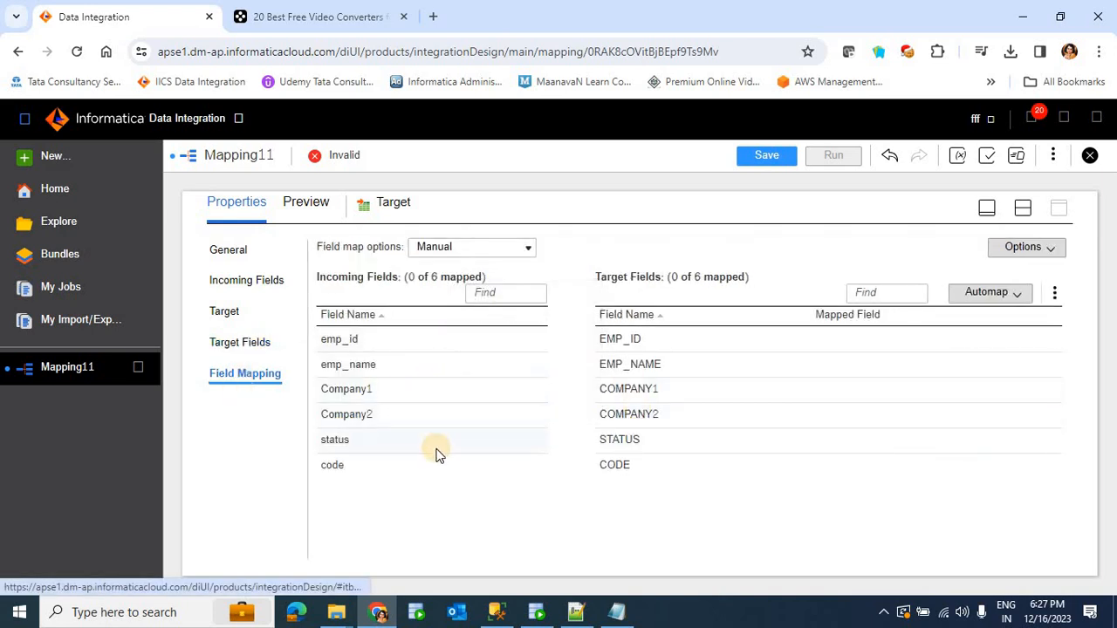
click(434, 247)
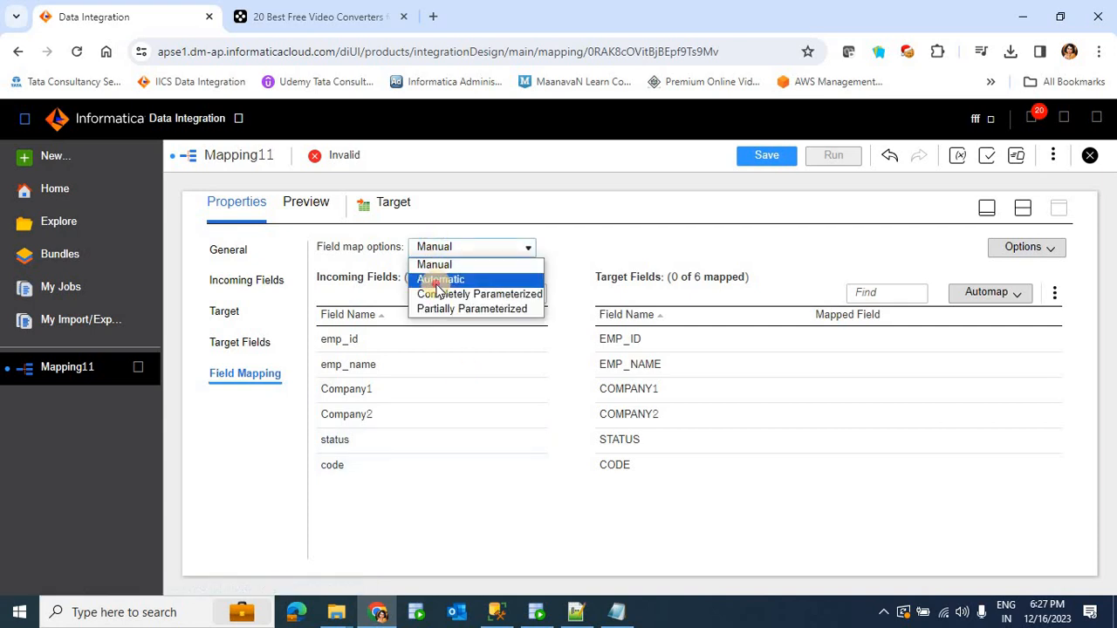
click(437, 285)
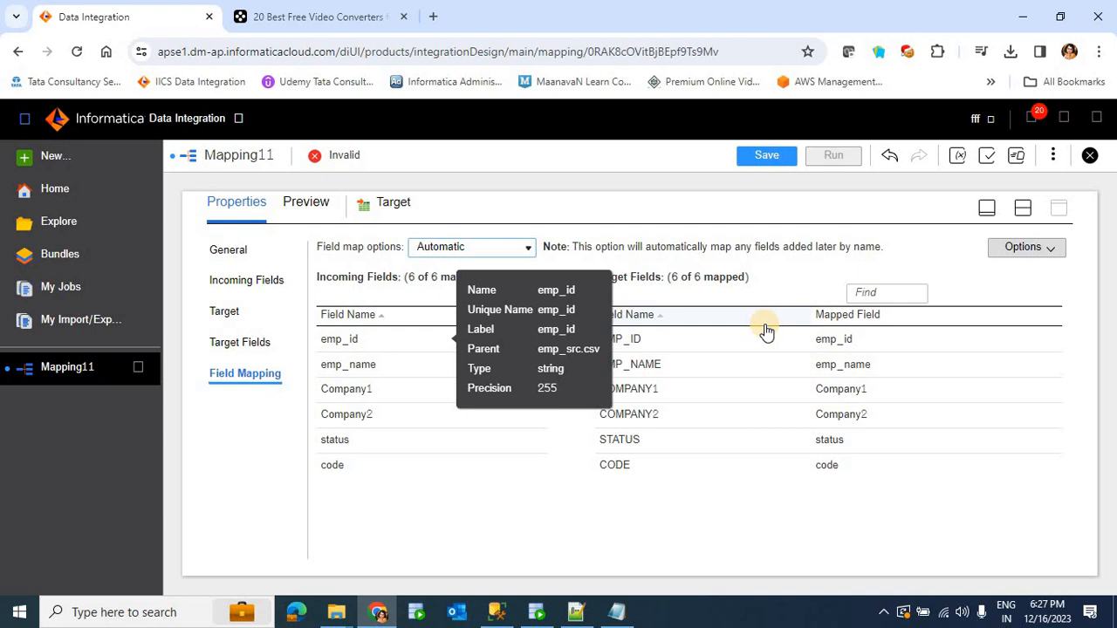
click(780, 160)
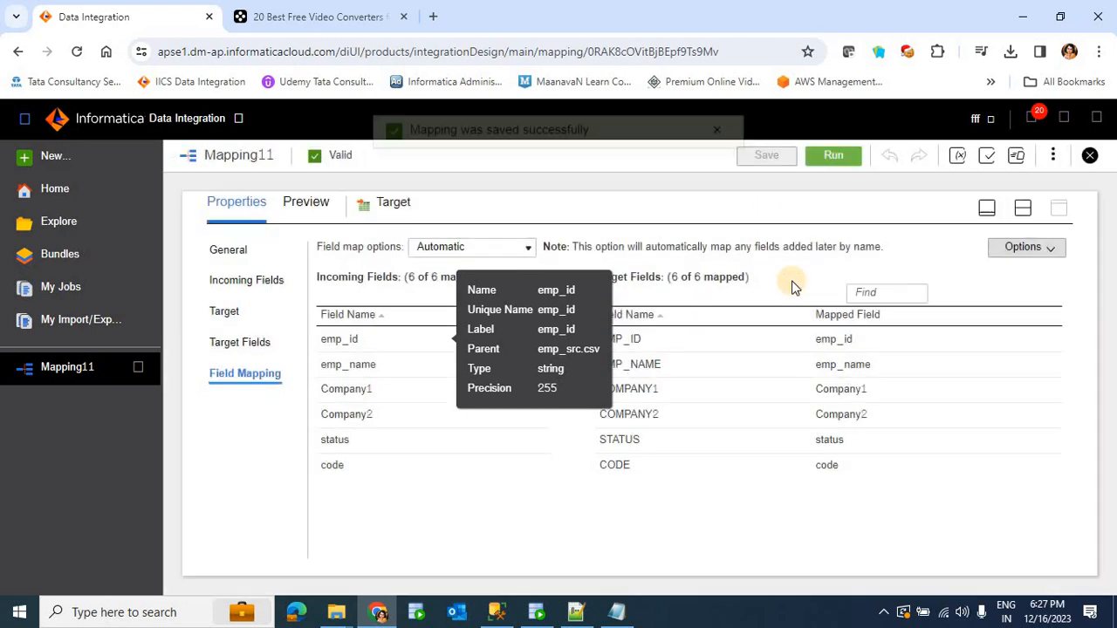
click(986, 208)
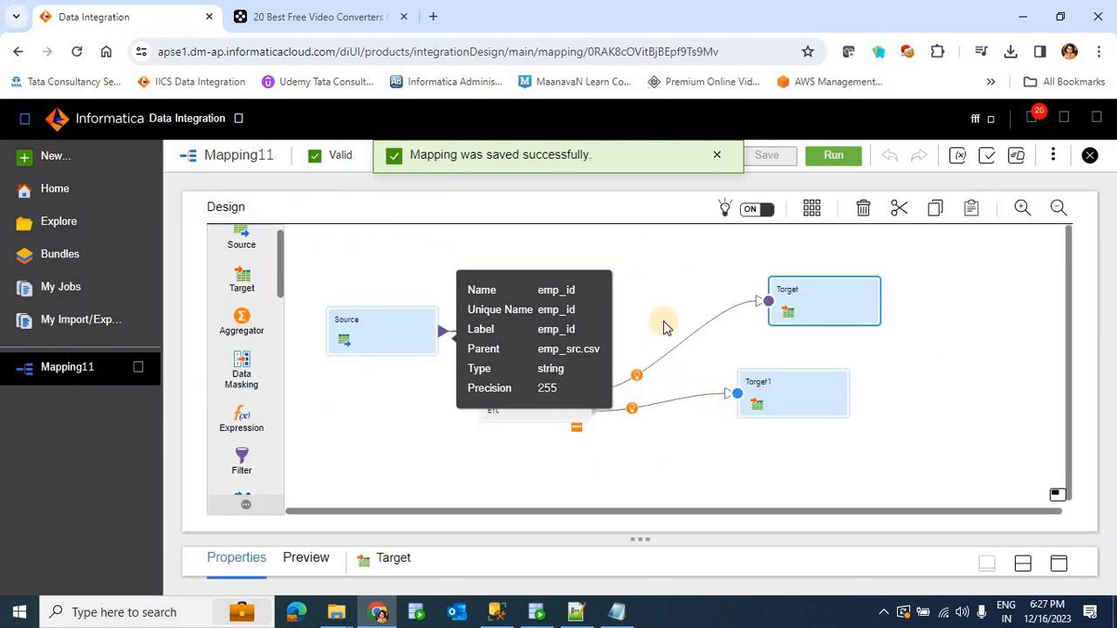
- Add a third Target transformation above the Router's links and connect the Router's DEFAULT1 group to it
click(658, 304)
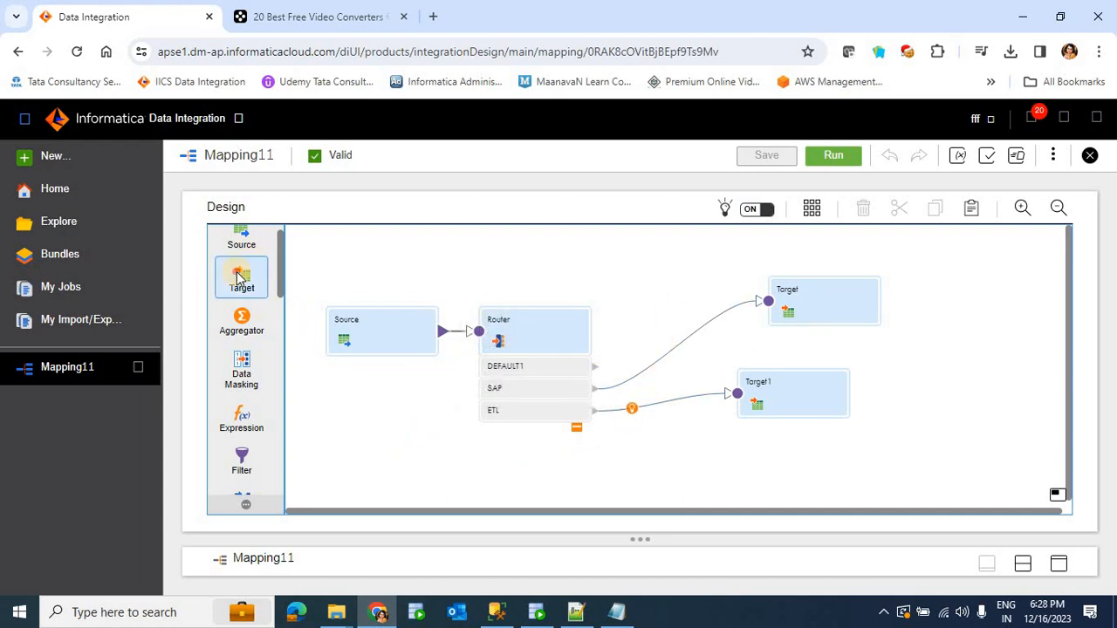
drag(239, 282, 620, 281)
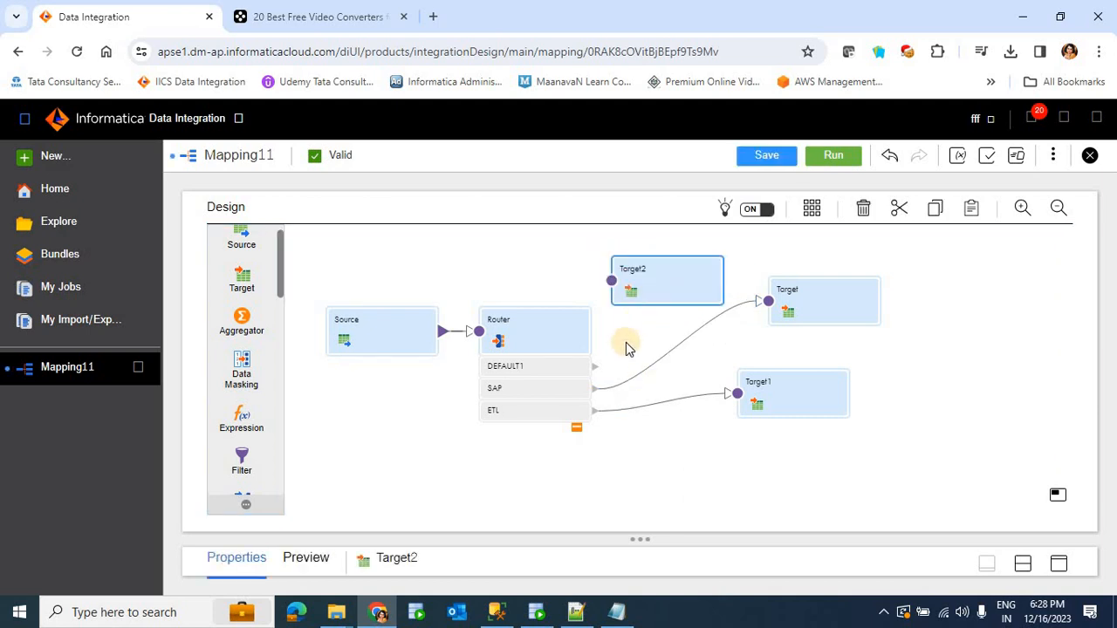
drag(602, 375, 608, 283)
- Open Target2's target properties and set its connection to FF_TGT (Flat File)
click(660, 306)
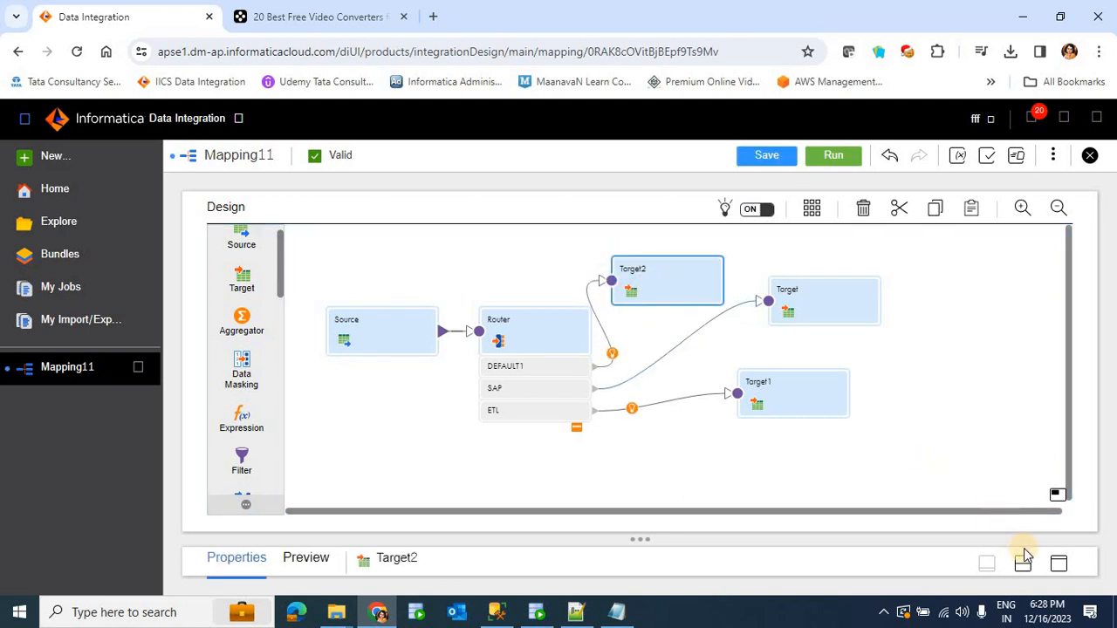
click(1058, 564)
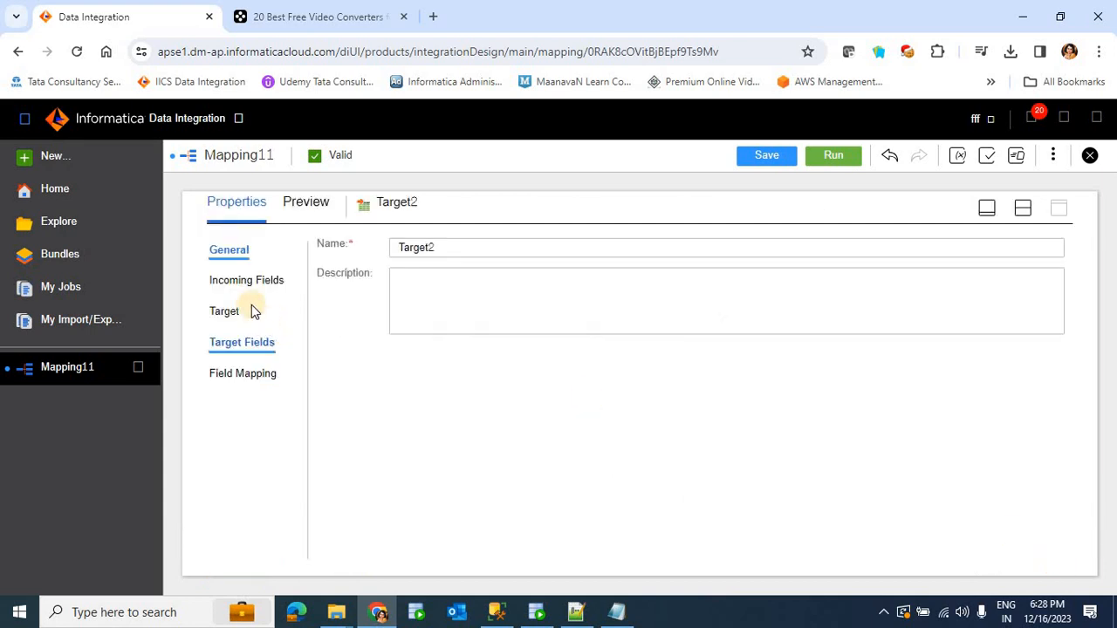
click(225, 317)
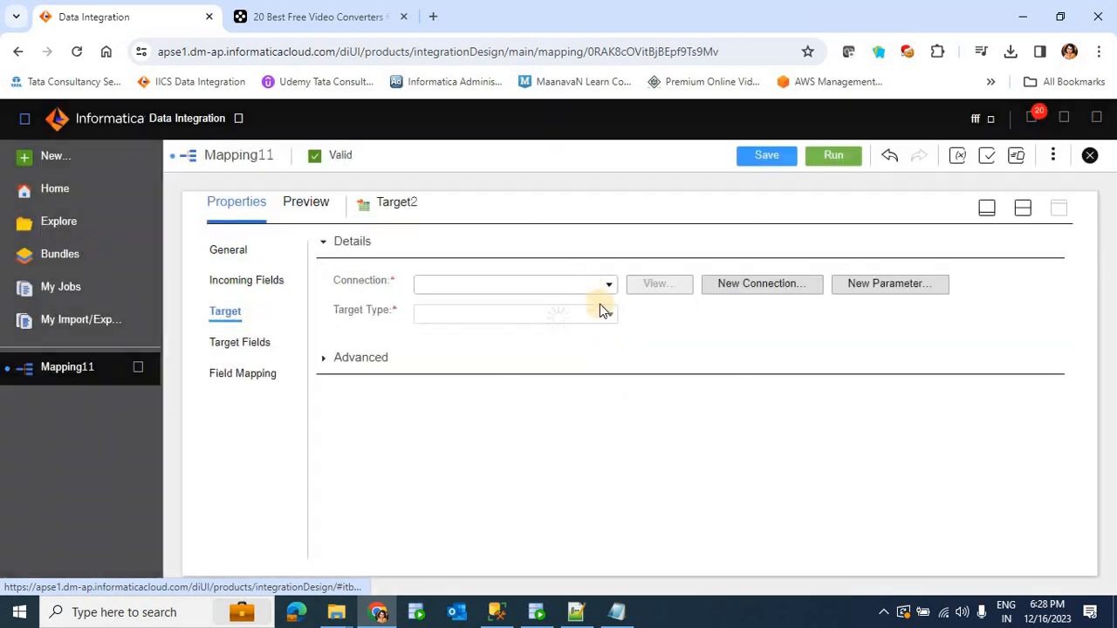
click(588, 288)
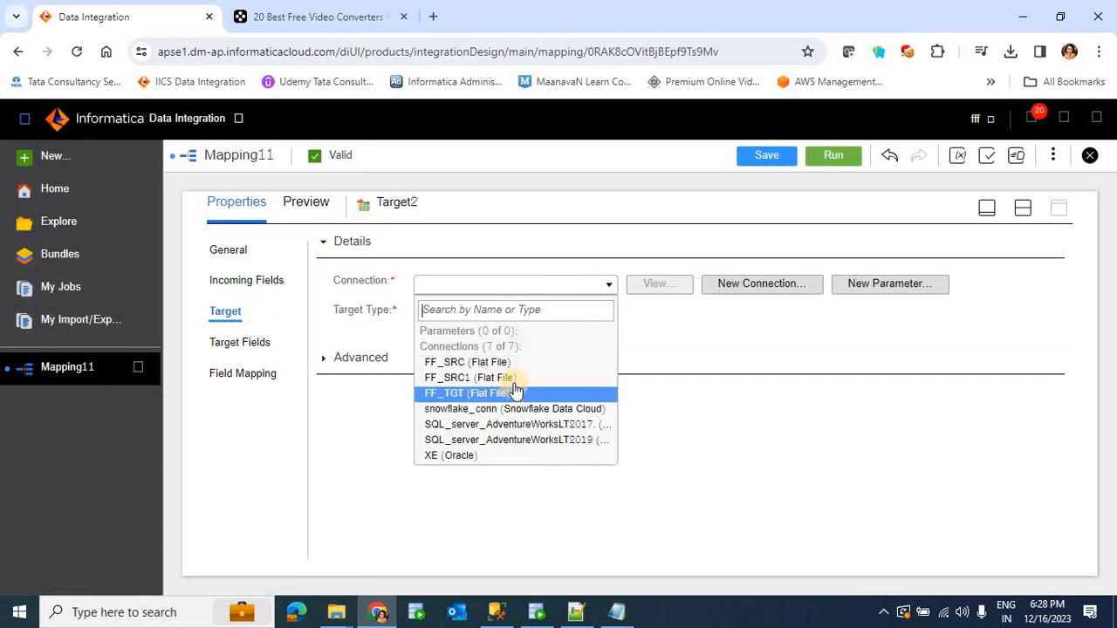
click(504, 397)
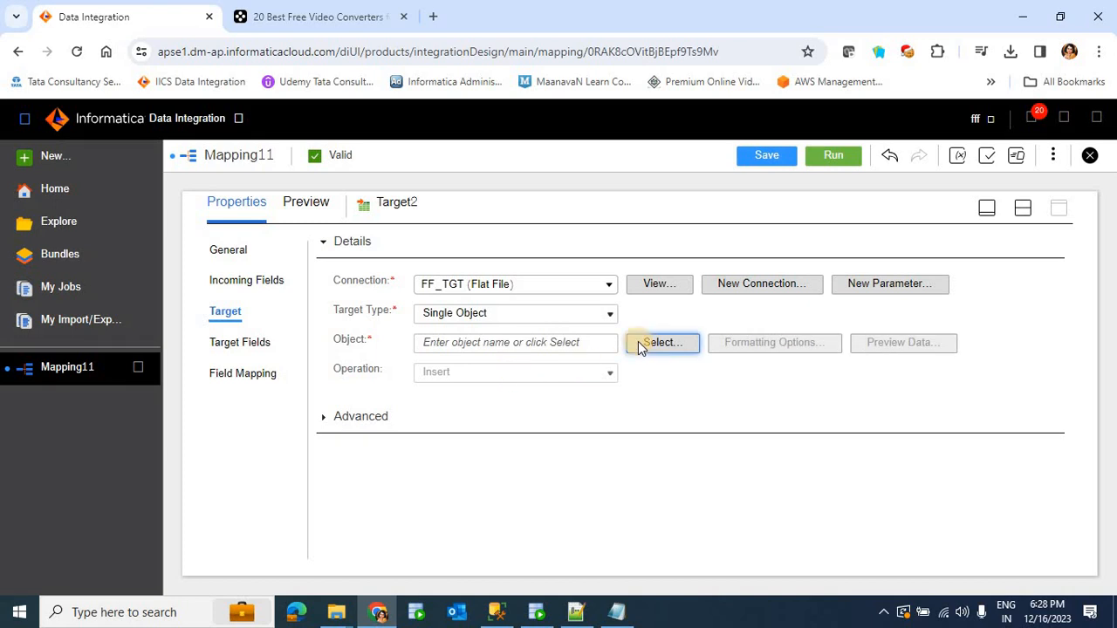
- Define Target2's object as a new file created at runtime with the static file name Default_EMP_data
click(638, 342)
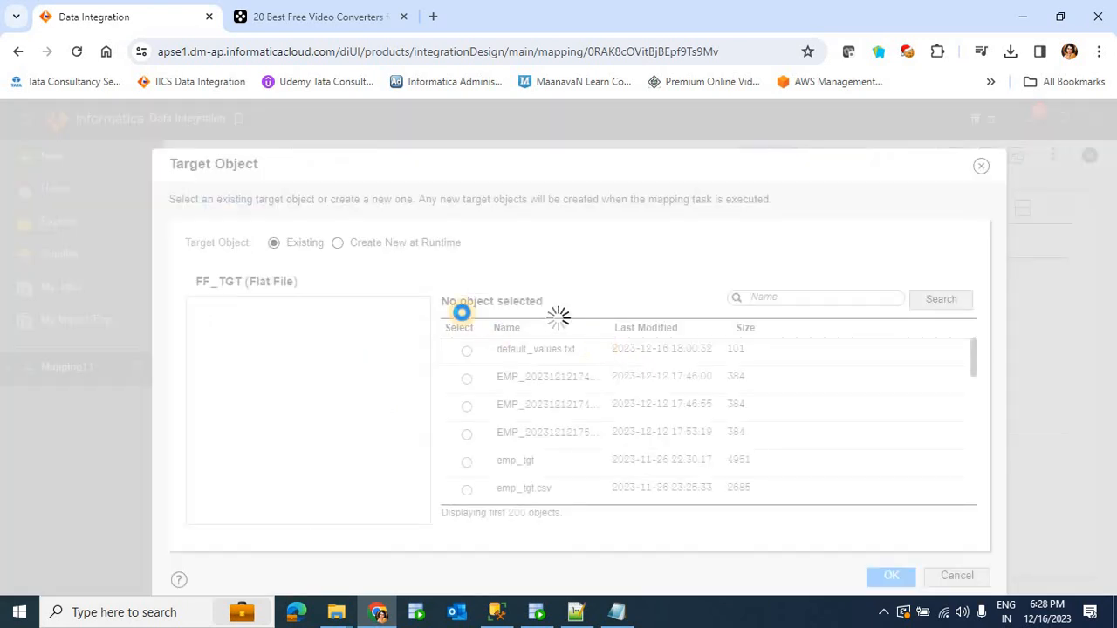
click(338, 246)
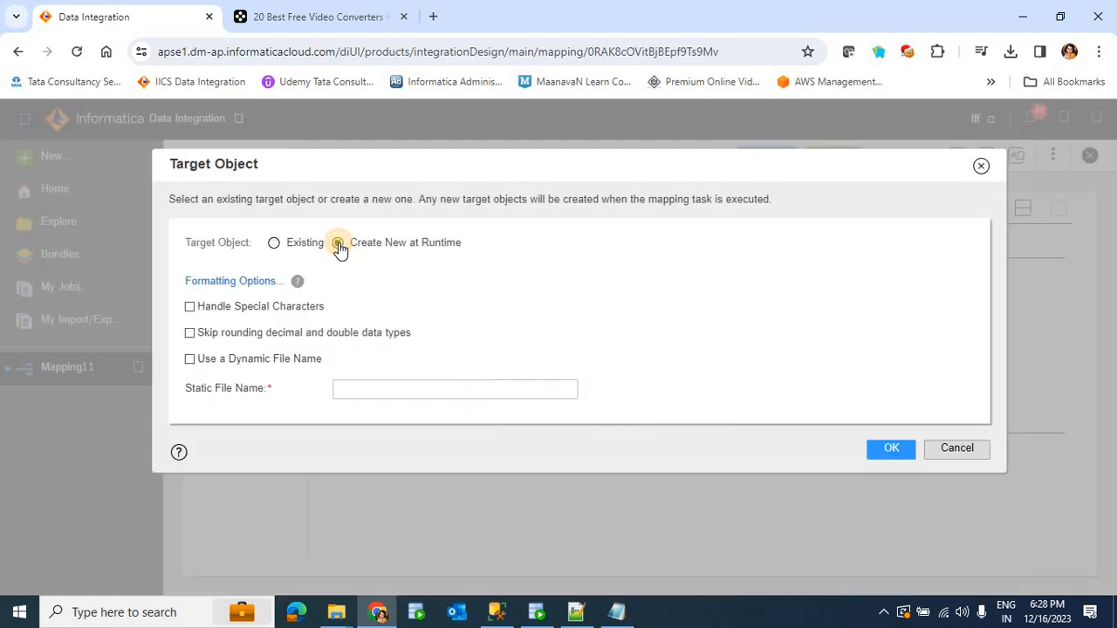
click(402, 390)
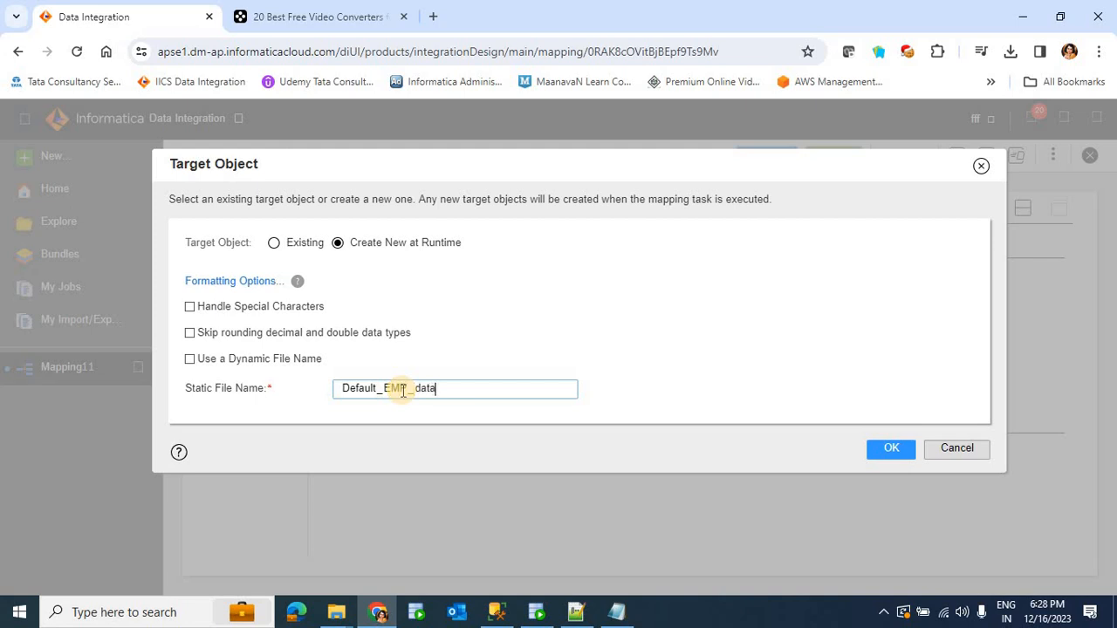
click(890, 447)
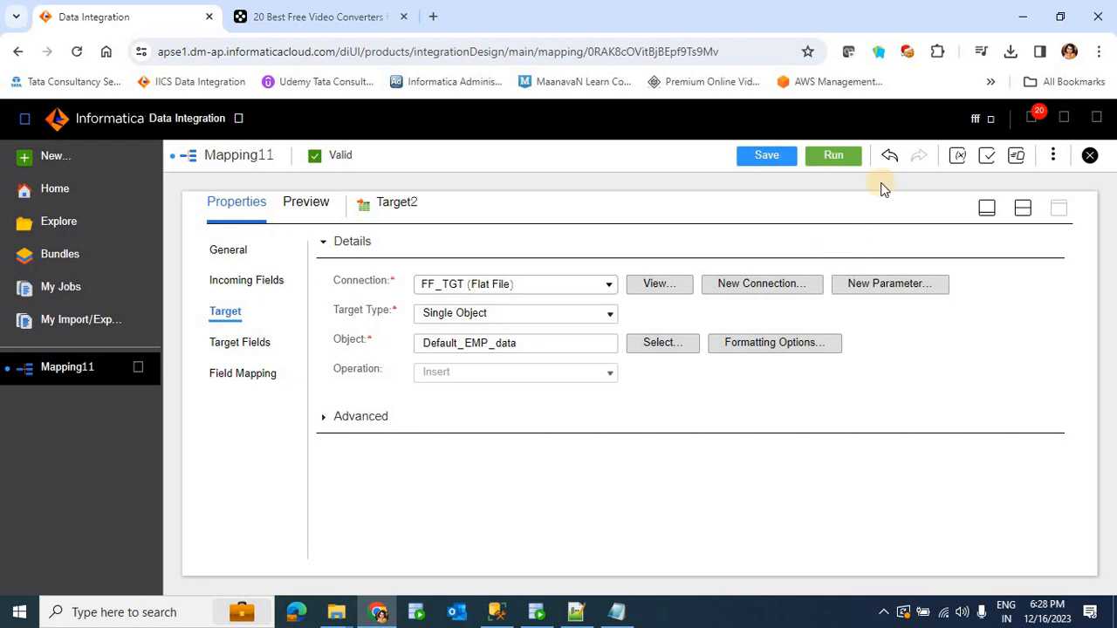
- Save Mapping11 and run it on the preselected runtime environment
click(775, 154)
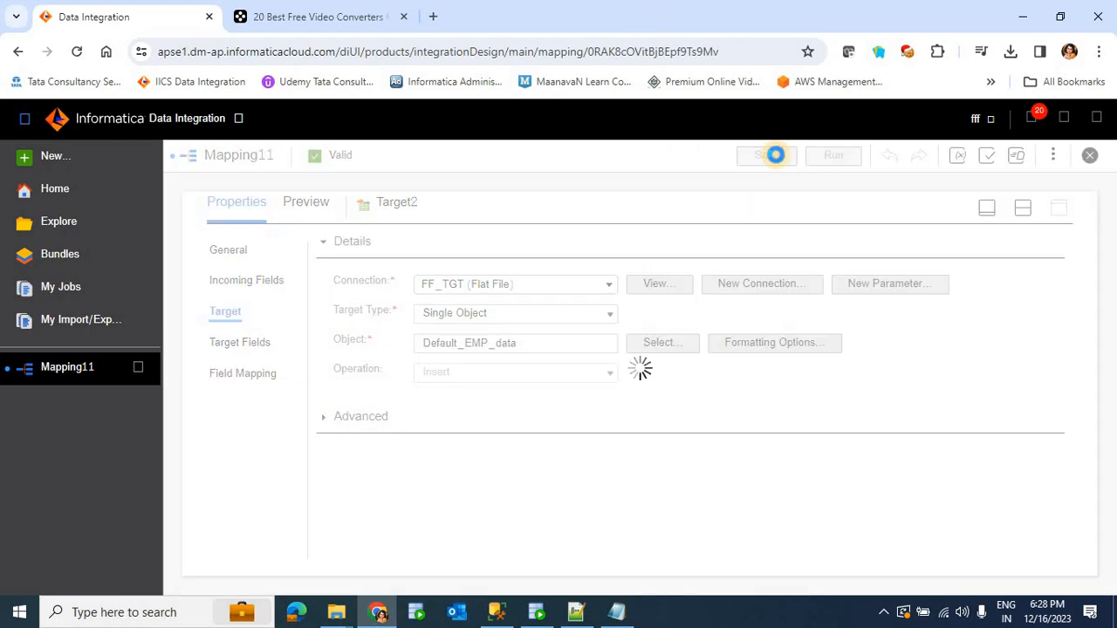
click(830, 158)
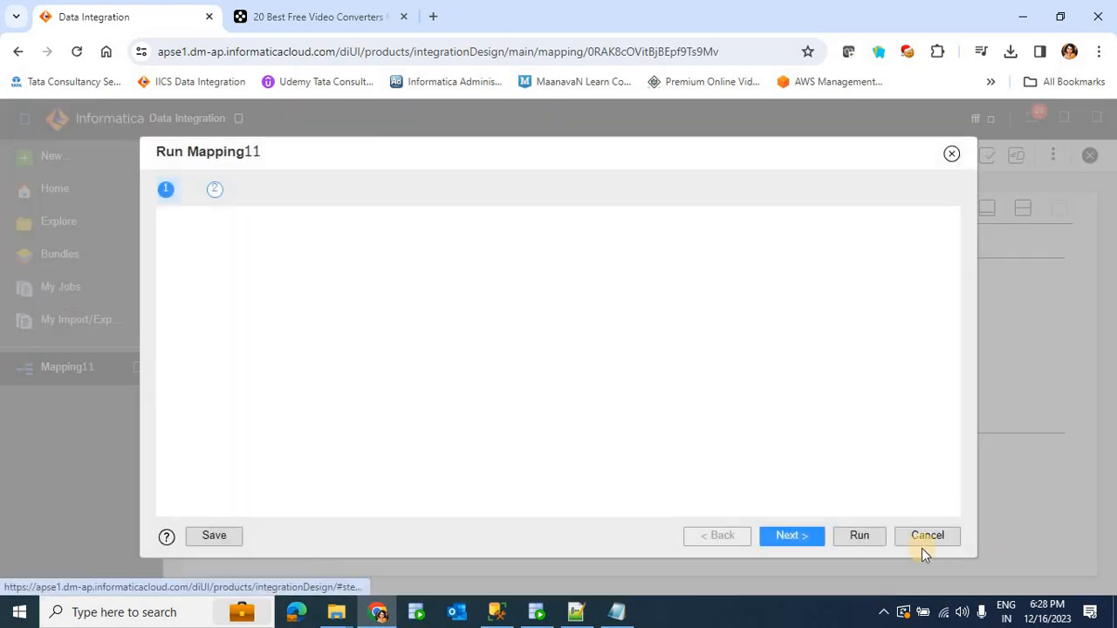
click(864, 538)
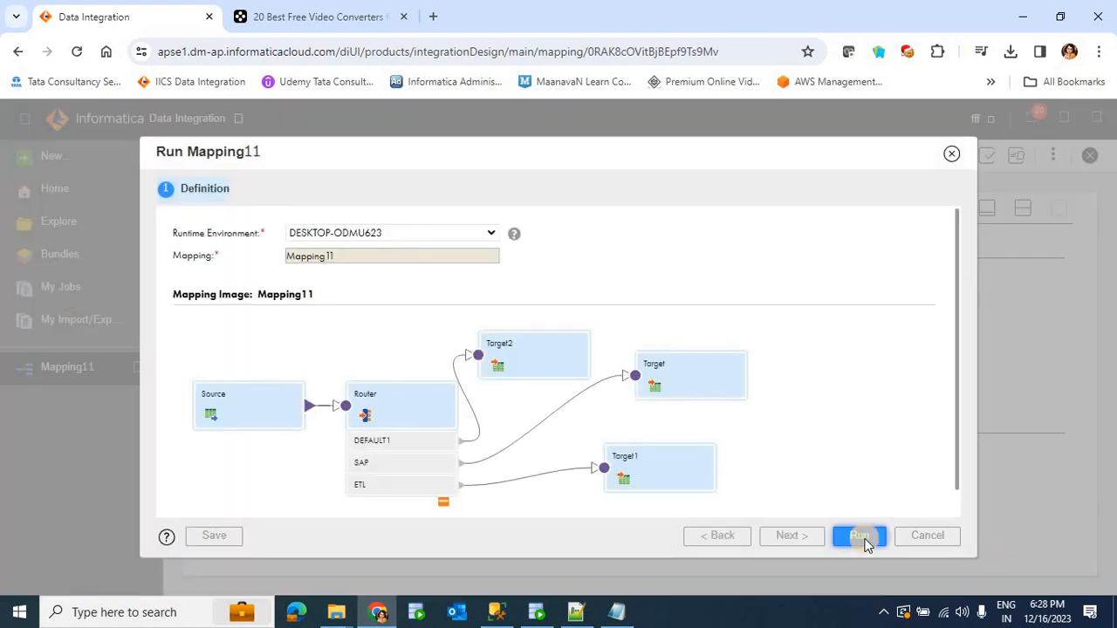
click(864, 538)
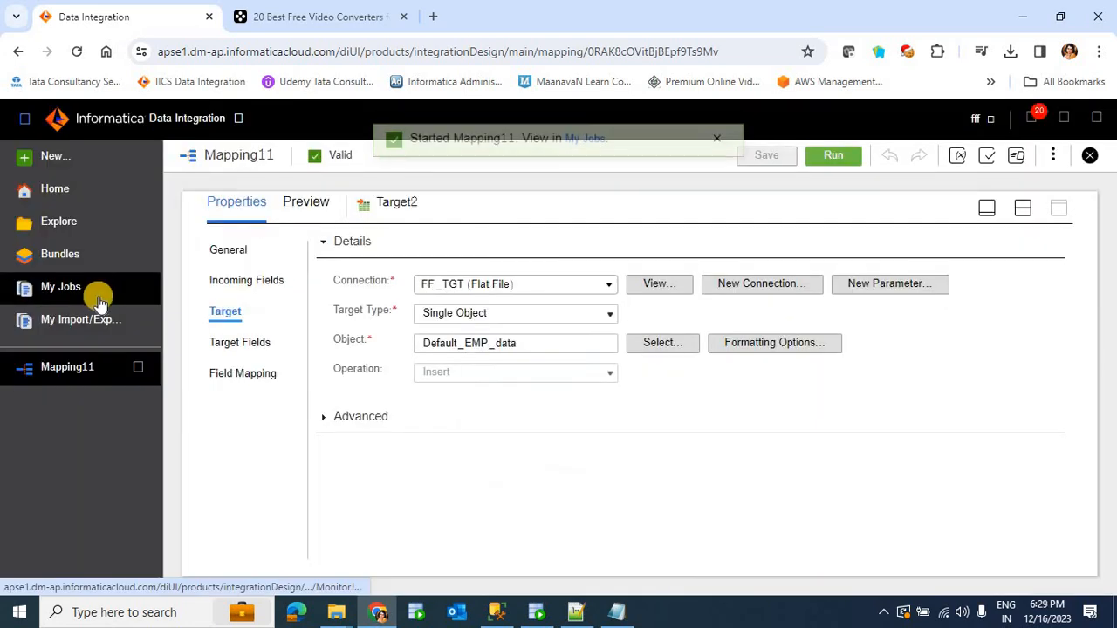
- Monitor the Mapping11-1 run in the job list, refreshing until it finishes, and open its job details
click(61, 297)
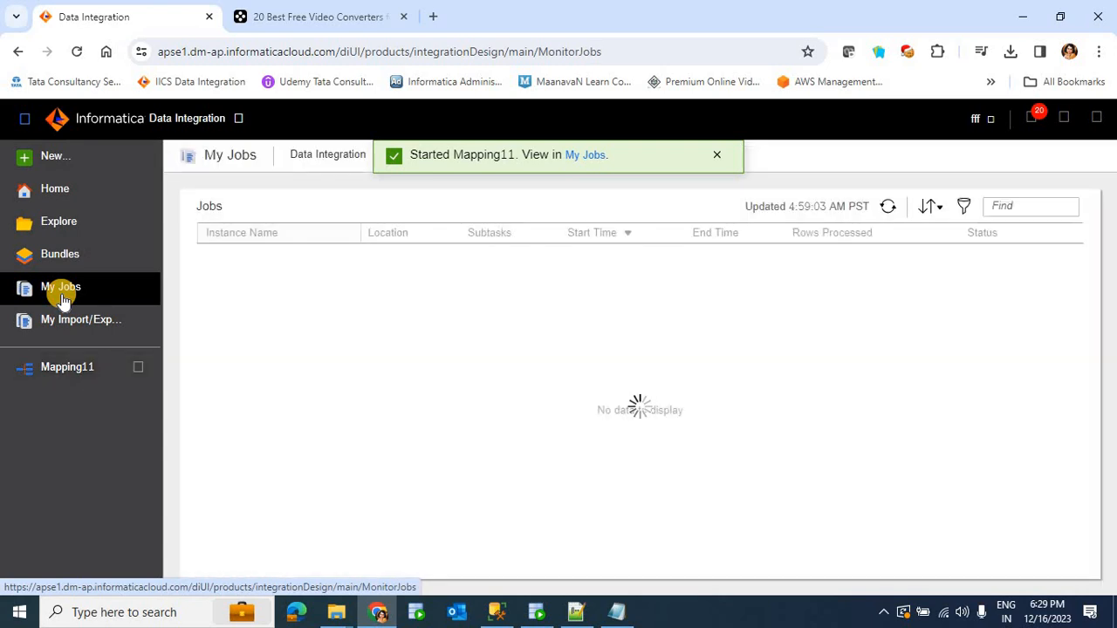
click(888, 208)
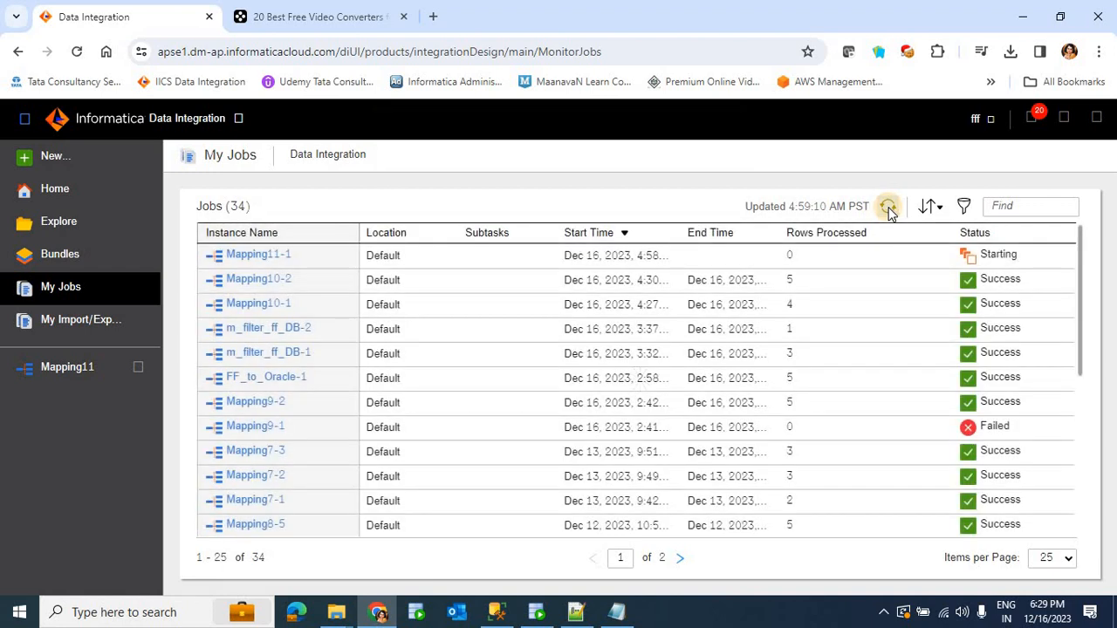
click(888, 209)
click(888, 209)
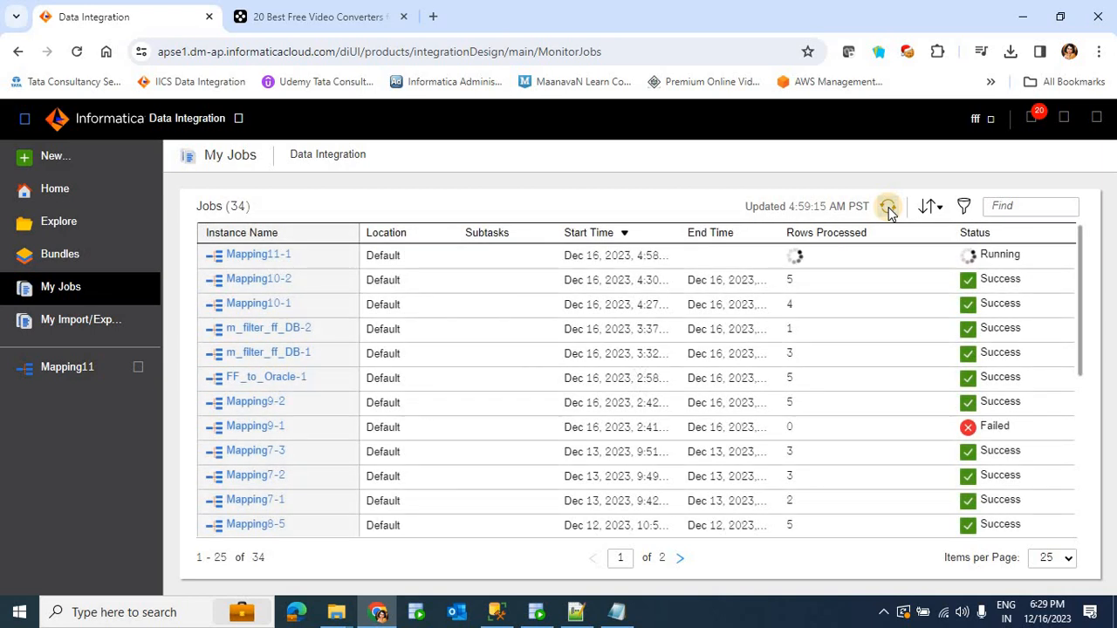
click(888, 210)
click(888, 210)
click(888, 209)
click(888, 209)
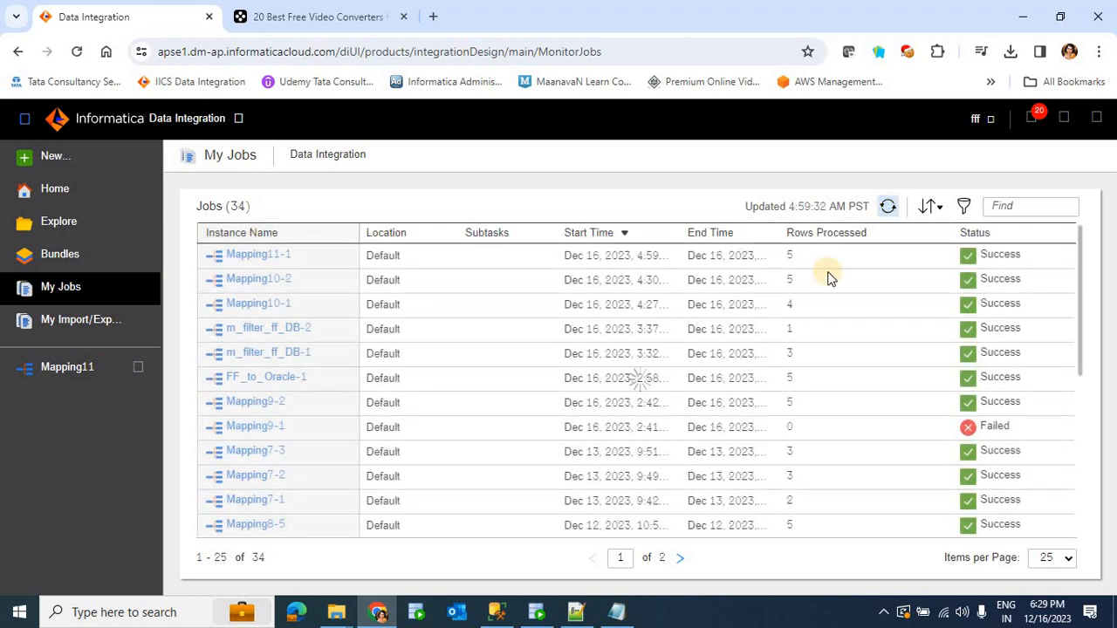
click(262, 251)
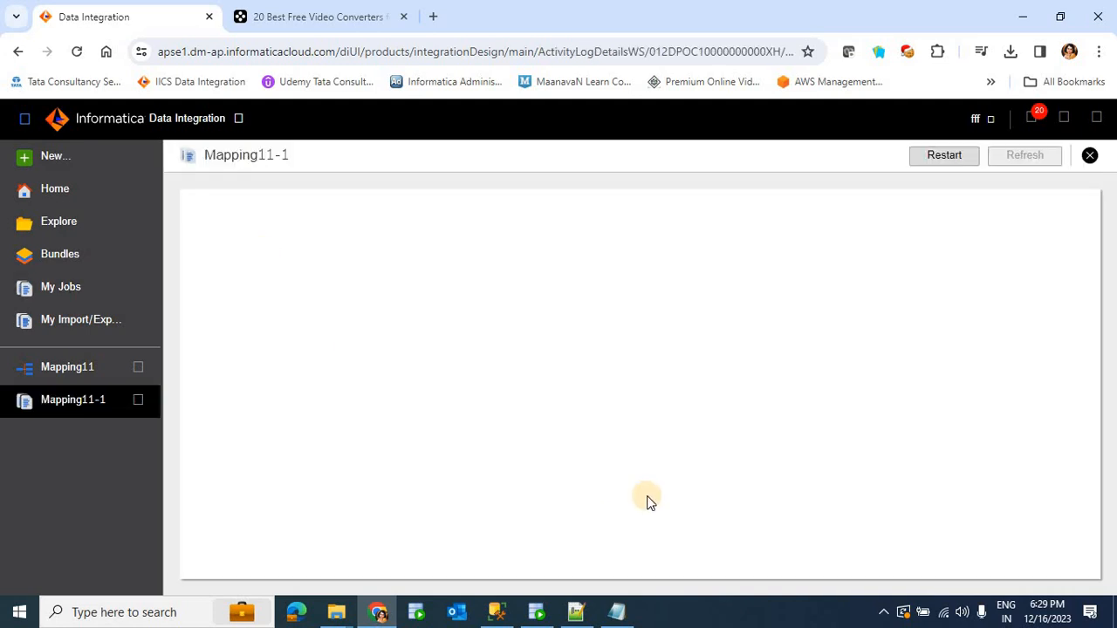
- Review the Mapping11-1 source and target results, and open the IICS TGT folder on the H drive in File Explorer
scroll(541, 439, down, 2)
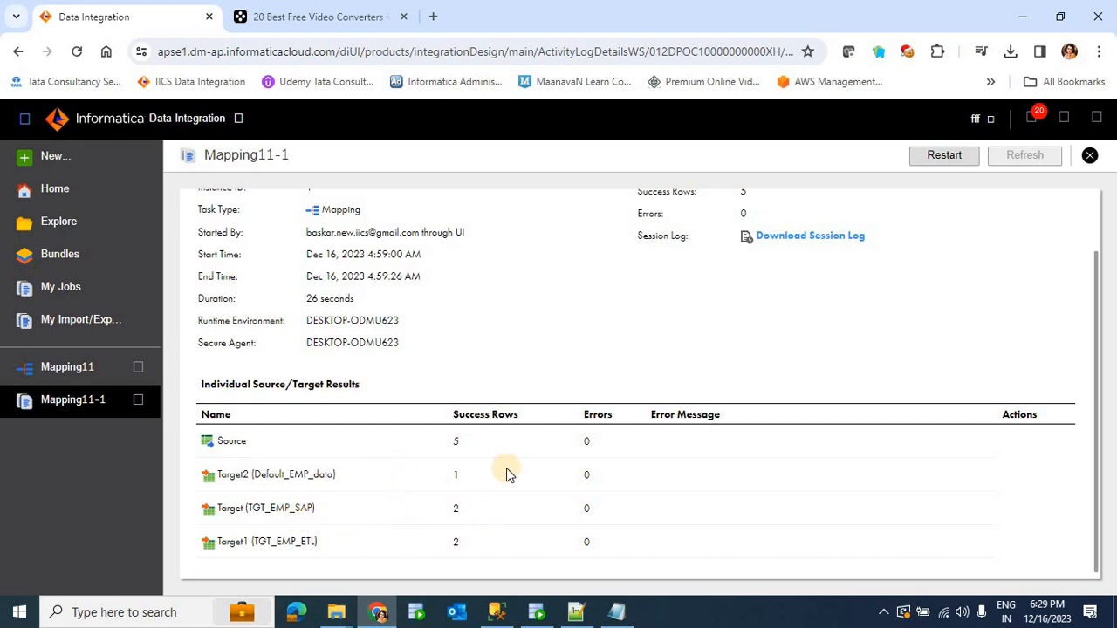
click(336, 612)
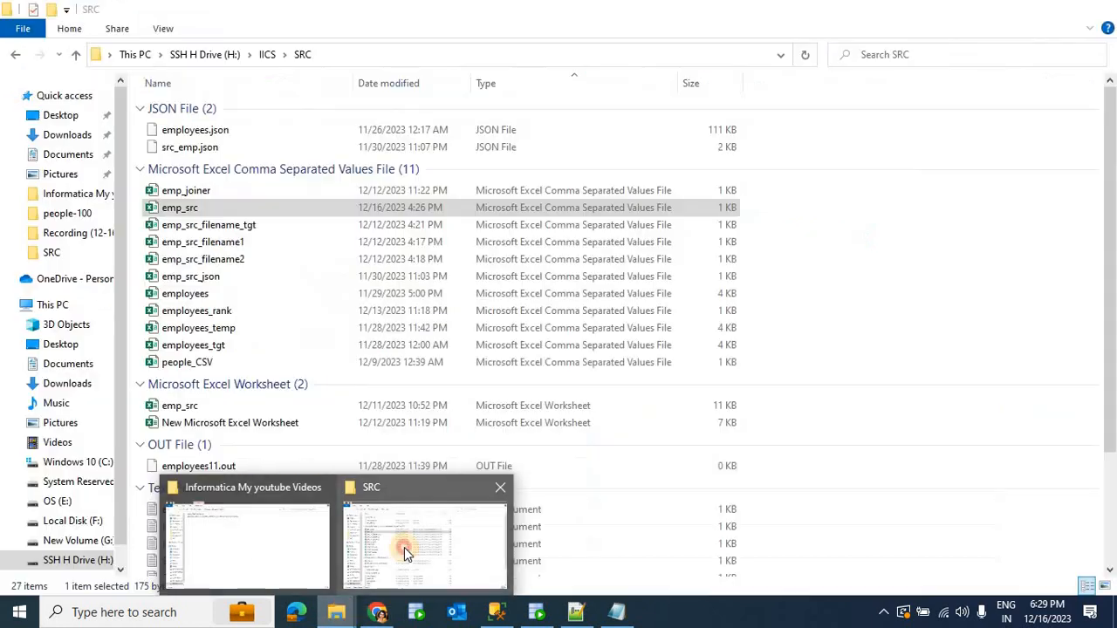
click(404, 547)
click(268, 54)
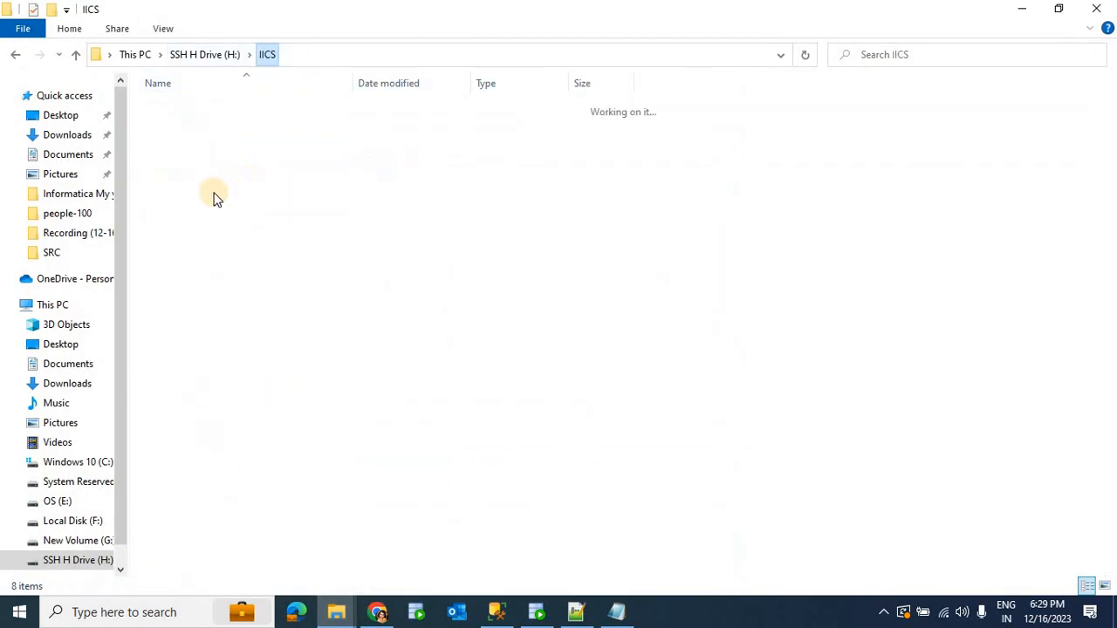
click(200, 174)
double_click(200, 174)
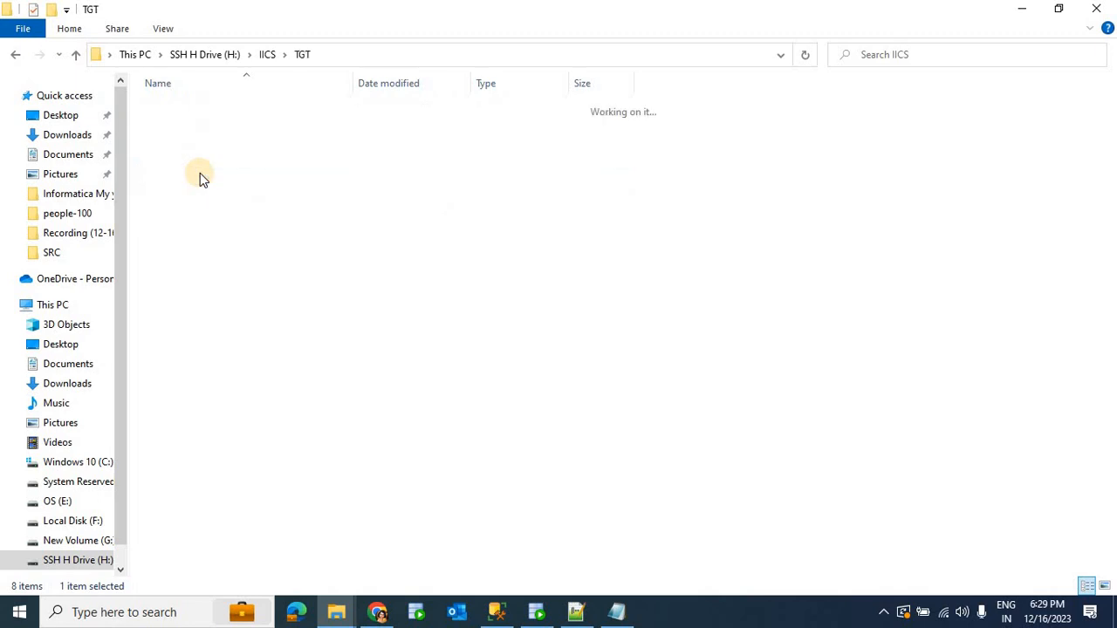
- Open the Default_EMP_data file in Notepad and examine its header and data row
double_click(242, 108)
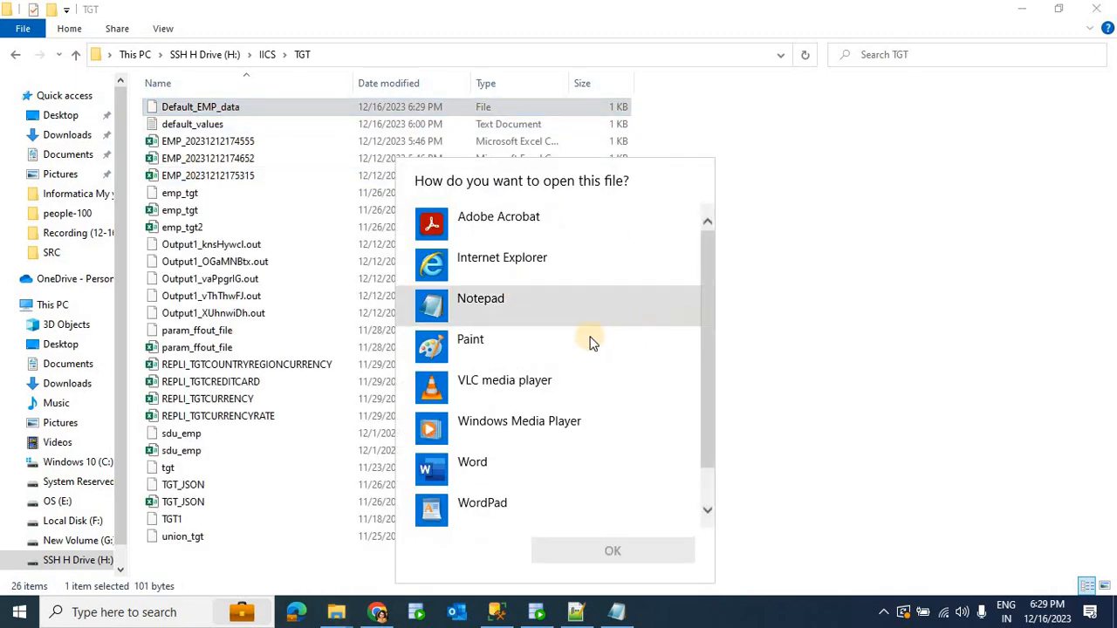
double_click(572, 311)
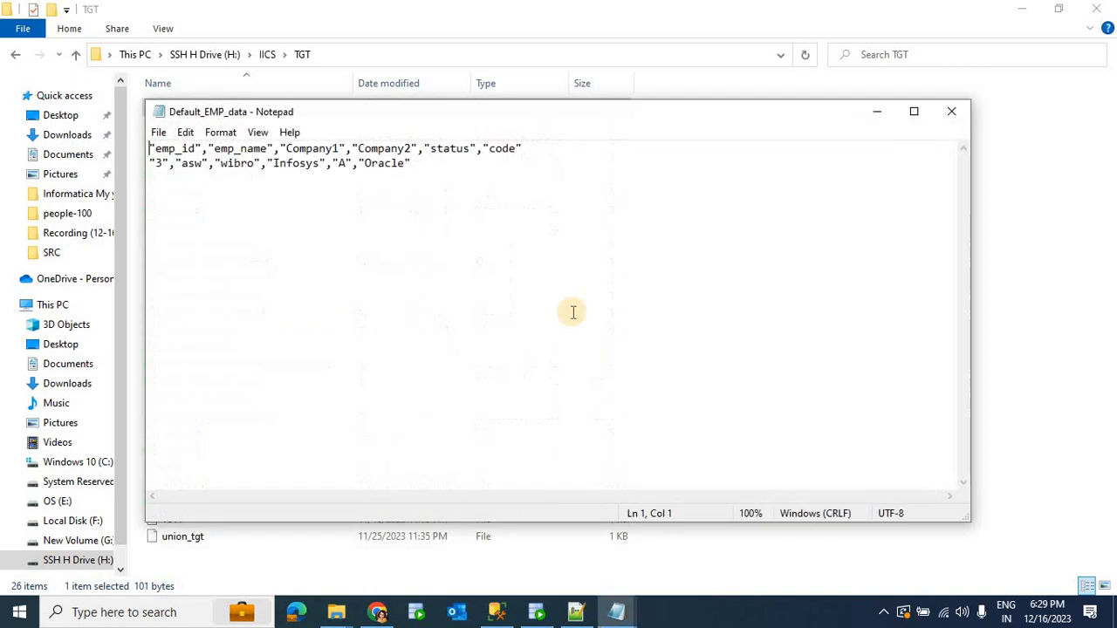
shift+click(510, 148)
double_click(378, 167)
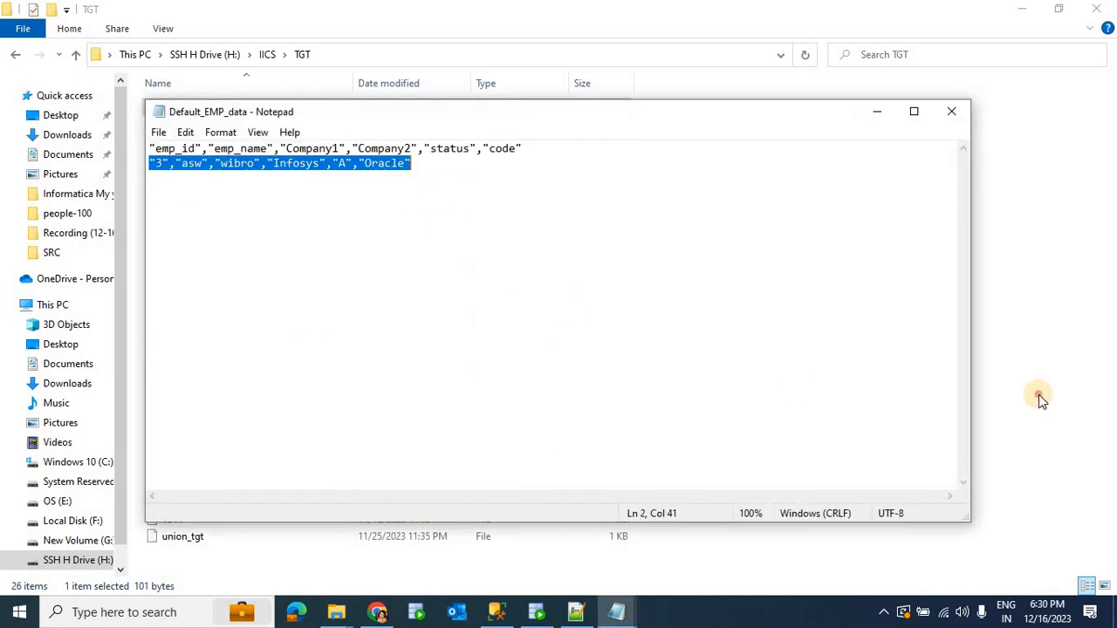
click(1039, 398)
- Switch to Oracle SQL Developer and run the query select * from TGT_EMP_SAP to check the loaded rows
click(576, 611)
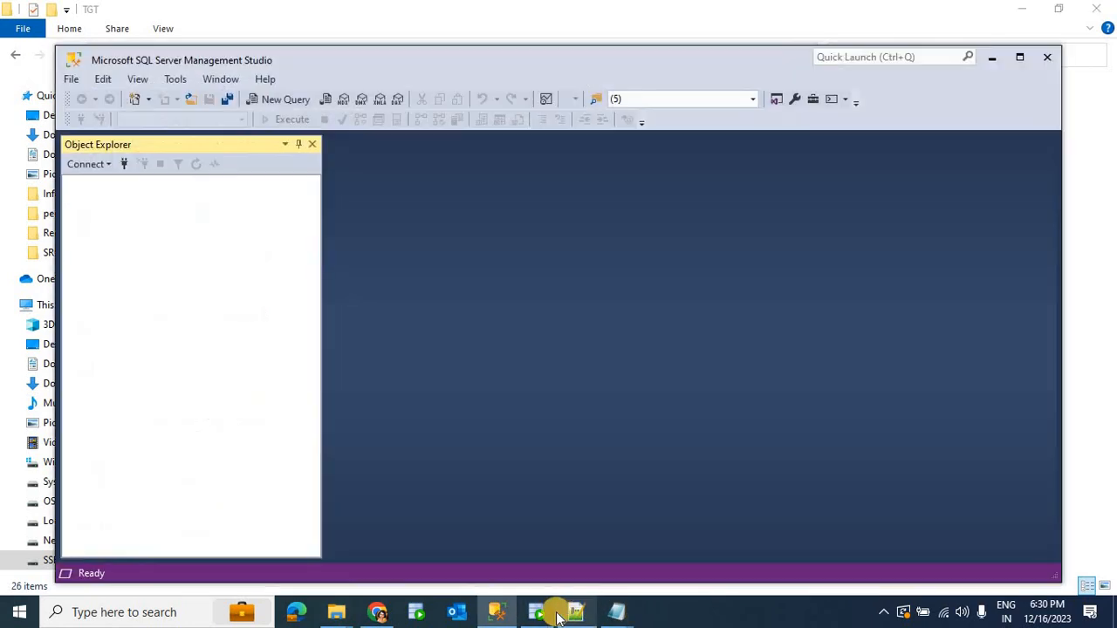
click(536, 612)
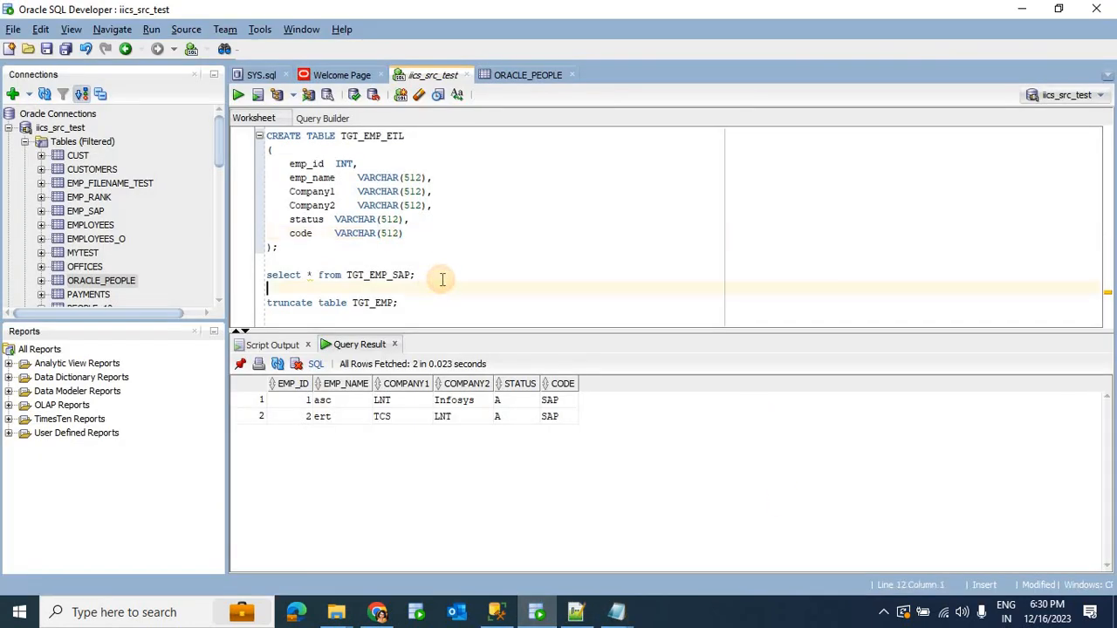
drag(428, 278, 267, 275)
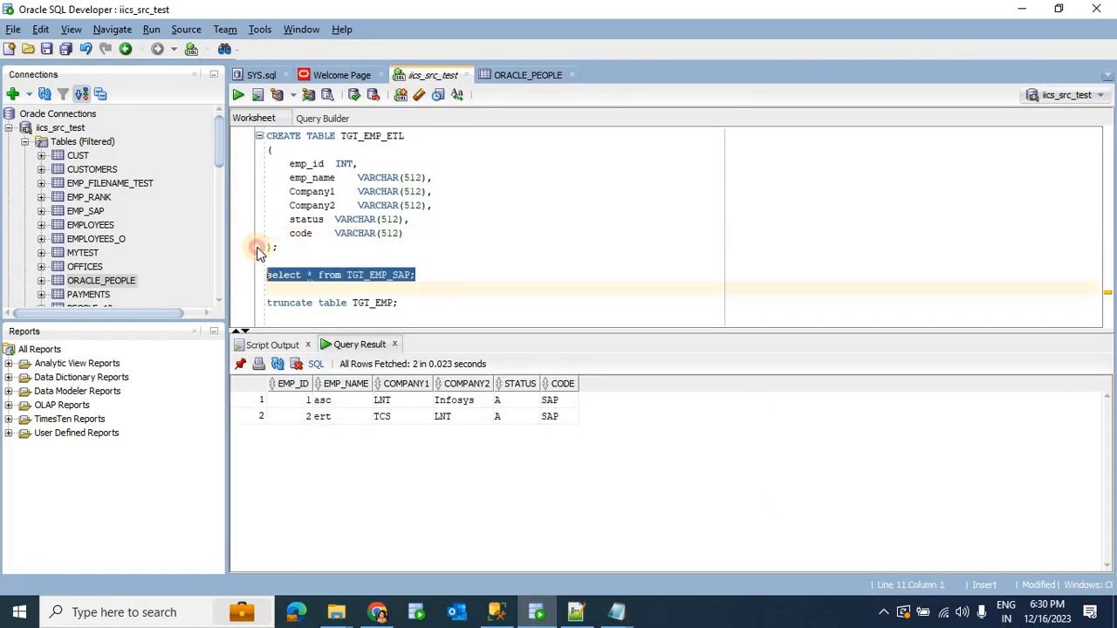
click(238, 96)
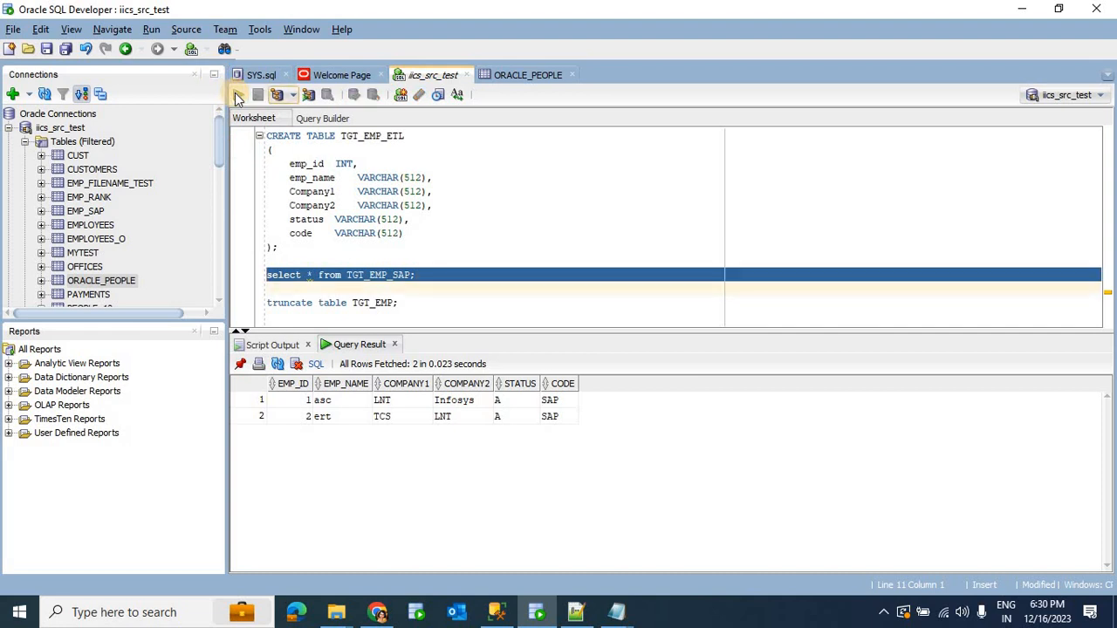
- Change the select query's table to TGT_EMP_ETL and run it
click(441, 279)
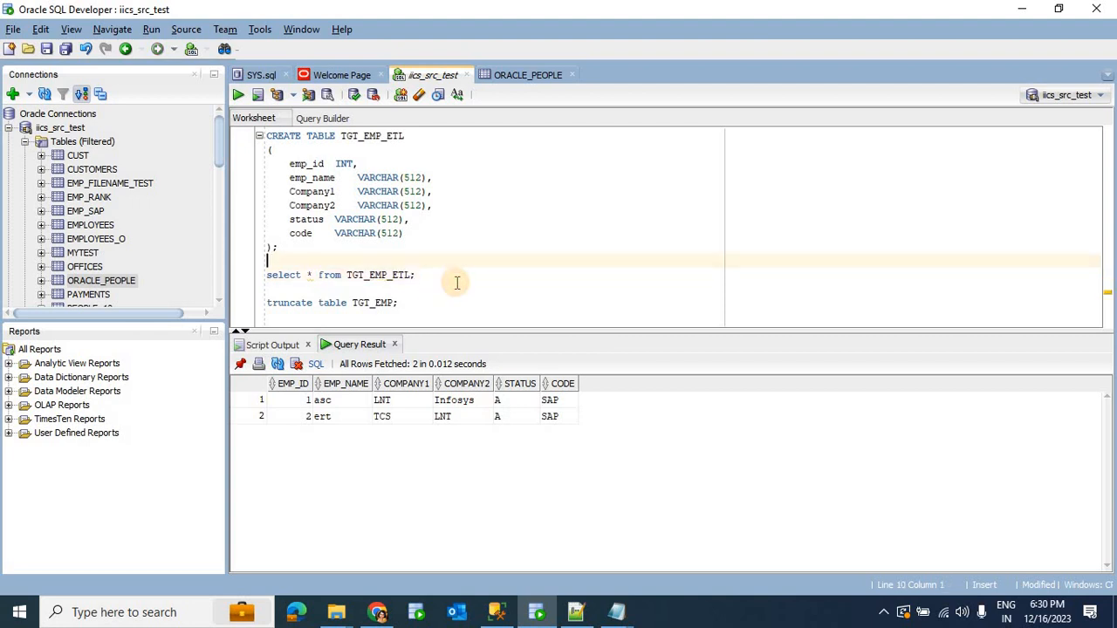
triple_click(365, 275)
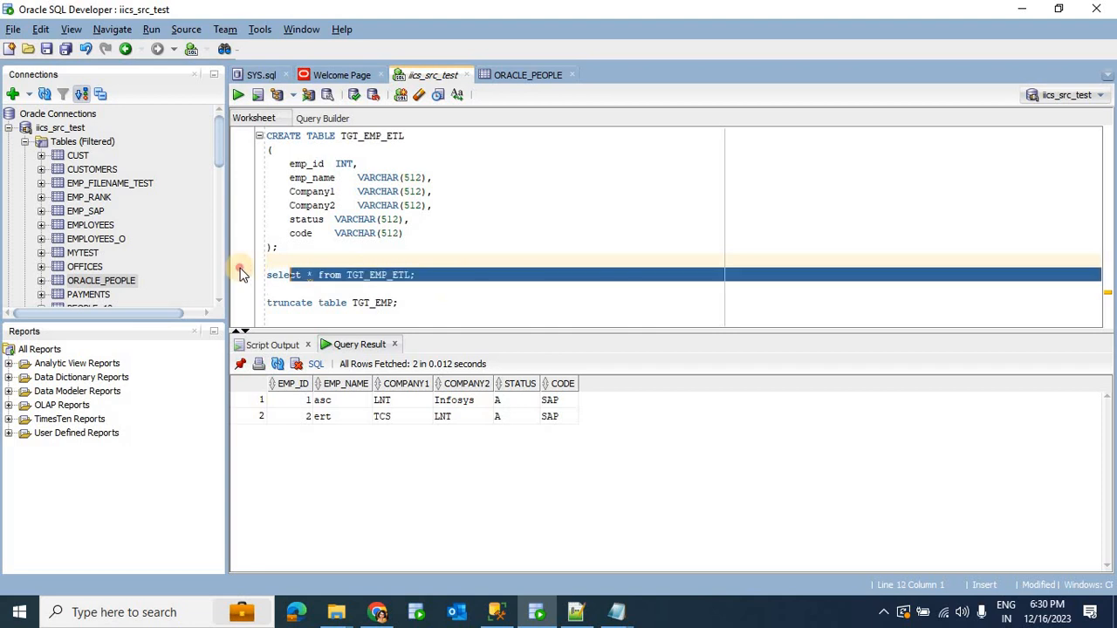
click(248, 98)
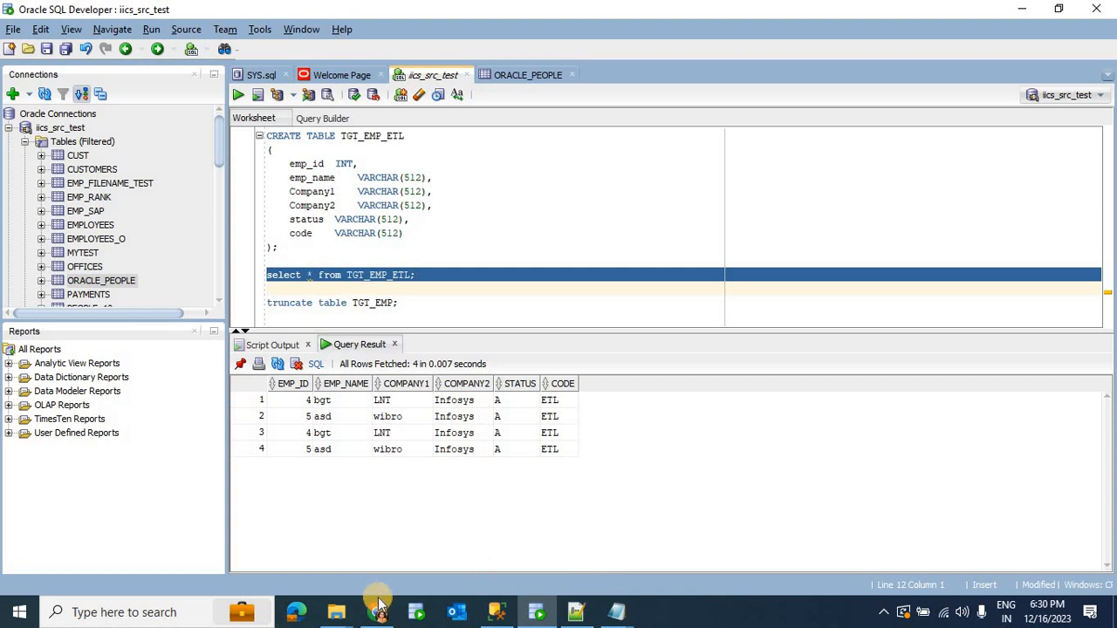
- Return to Mapping11 in Informatica Data Integration and enable Truncate target for Target1, the TGT_EMP_ETL target
mouse_move(377, 610)
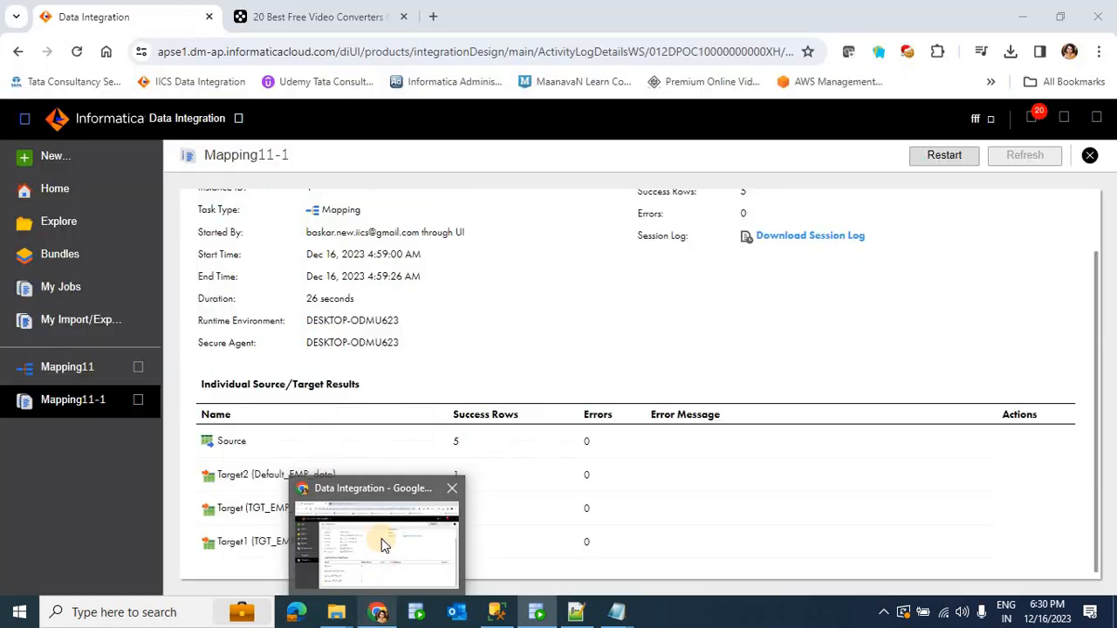
click(382, 538)
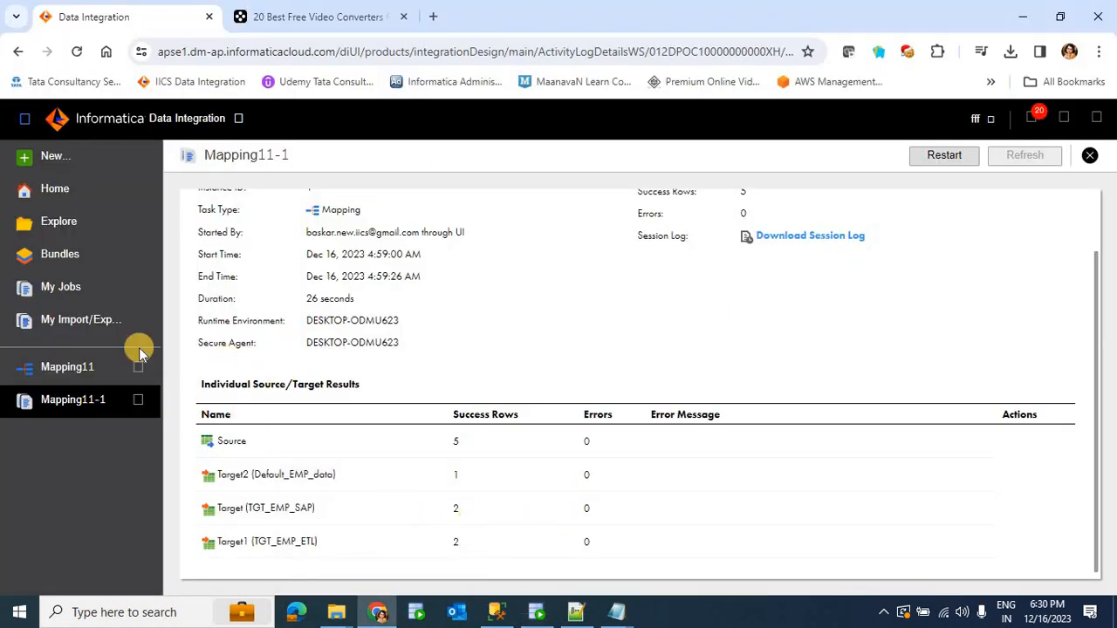
click(56, 366)
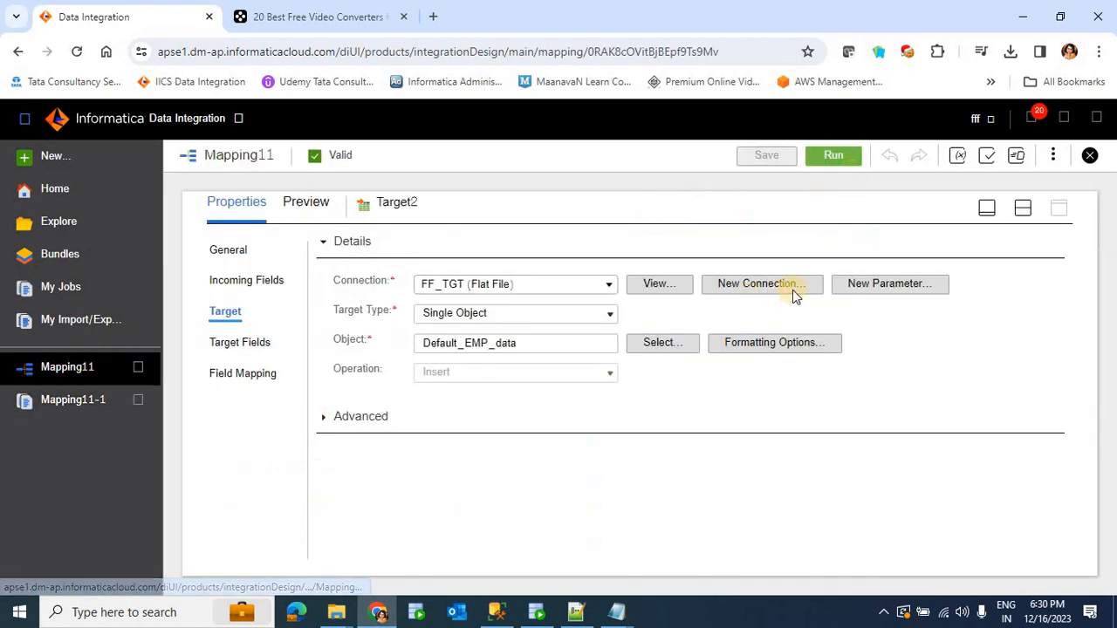
click(985, 209)
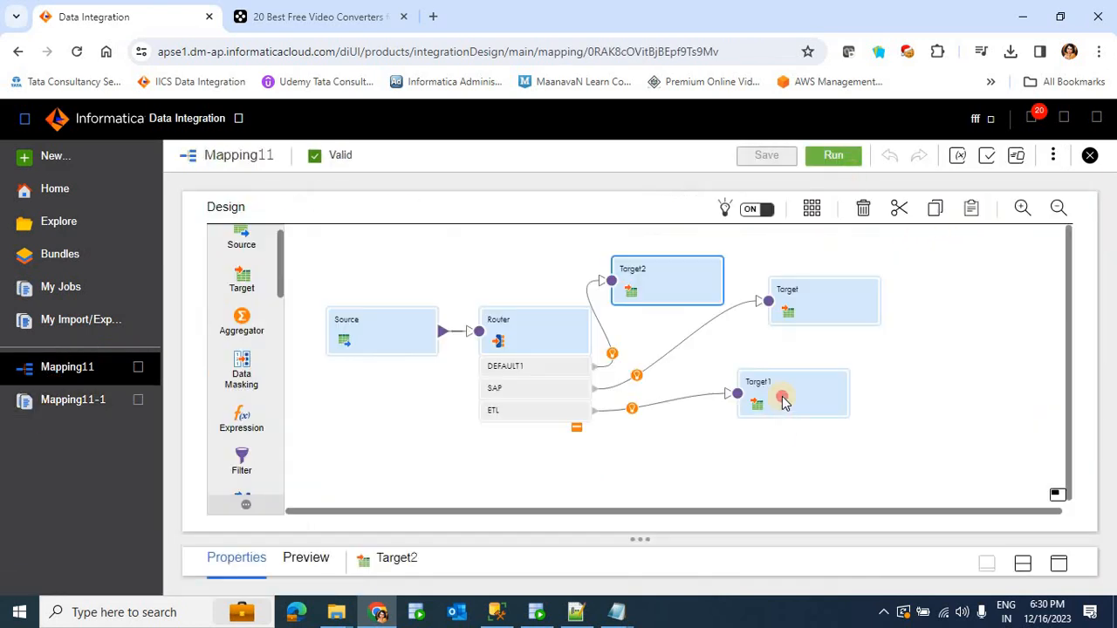
click(781, 399)
click(1059, 564)
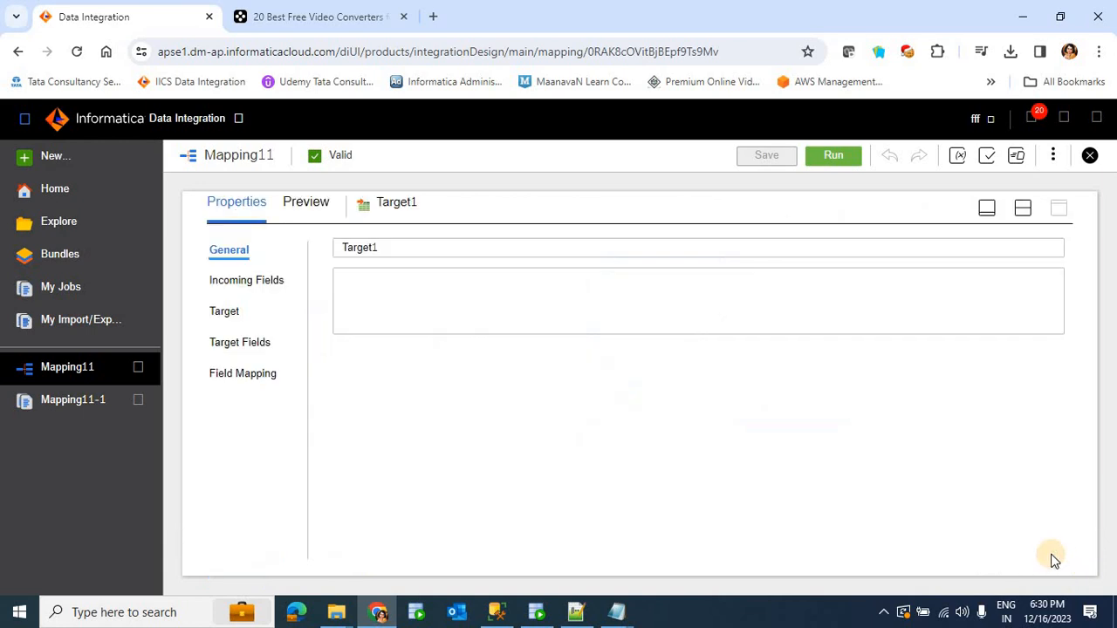
click(232, 319)
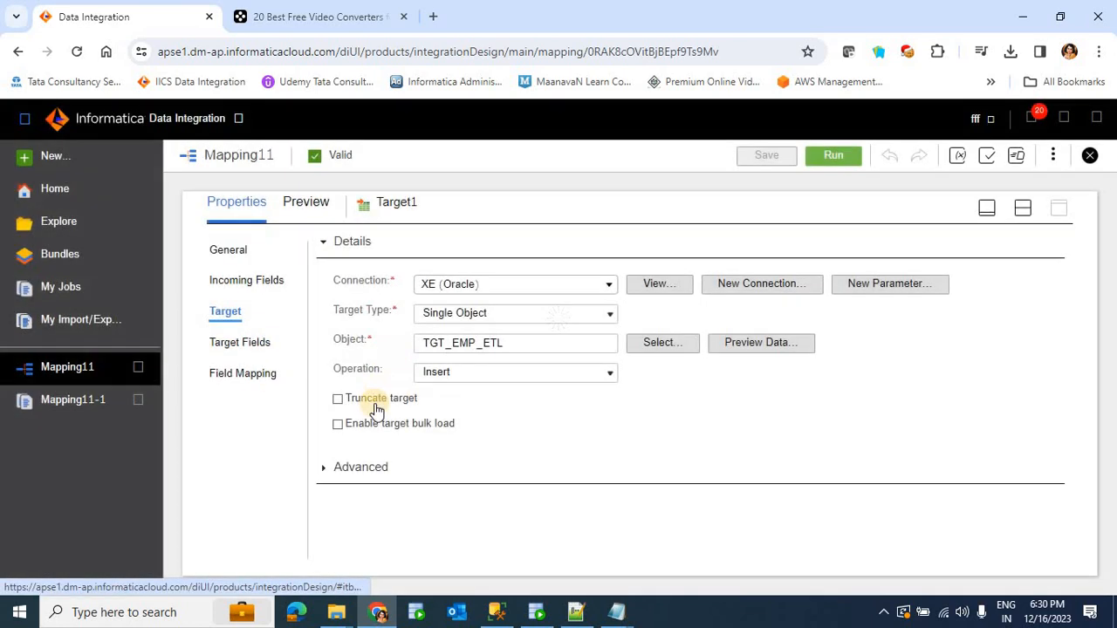
click(376, 406)
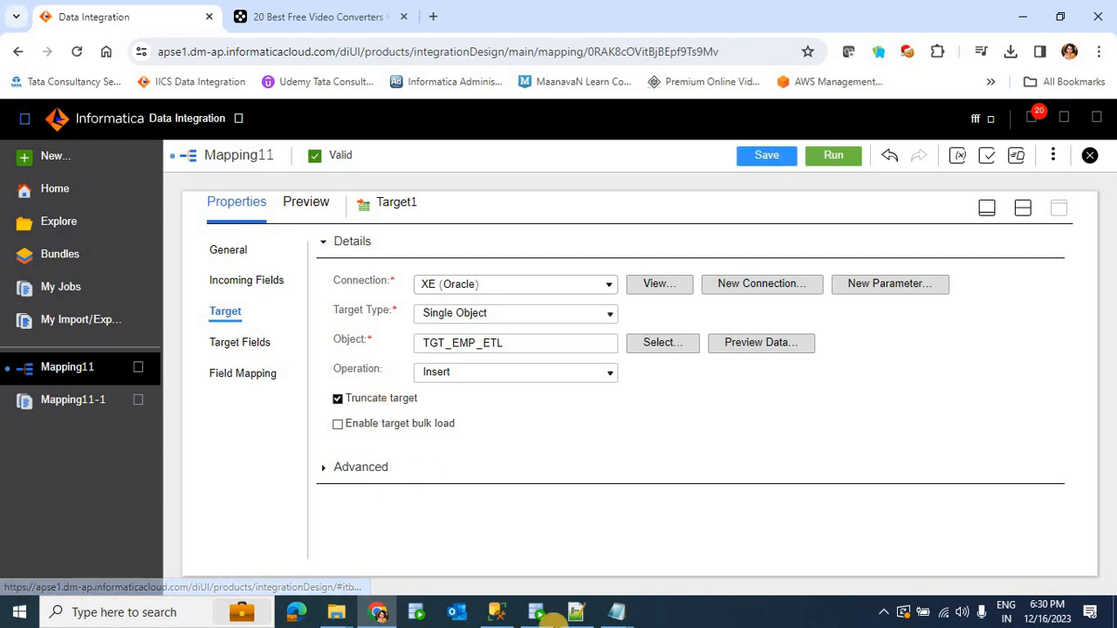
- Switch back to Oracle SQL Developer and review the TGT_EMP_ETL query result
click(528, 613)
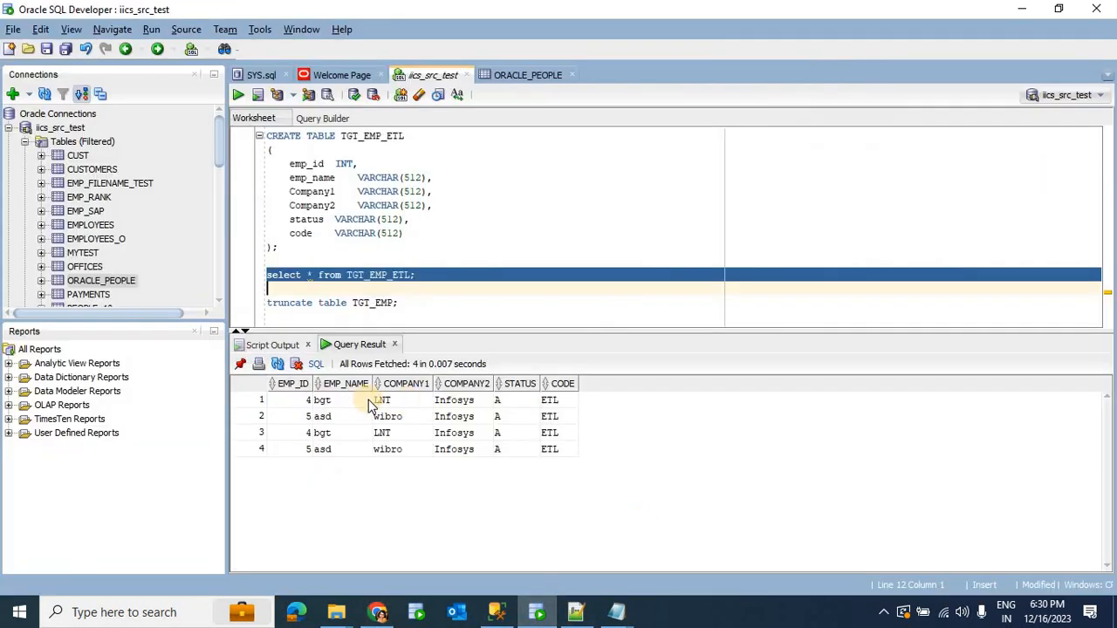